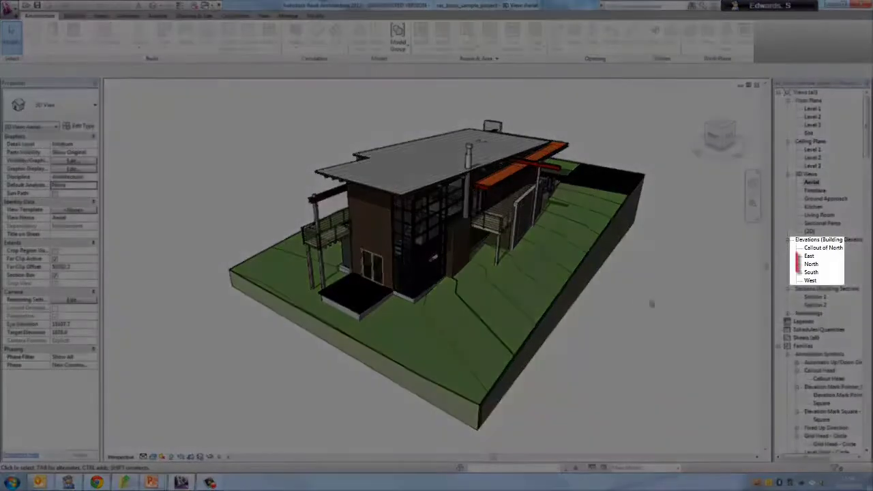
- Open the North elevation view and bring up its Visibility/Graphic Overrides
click(811, 265)
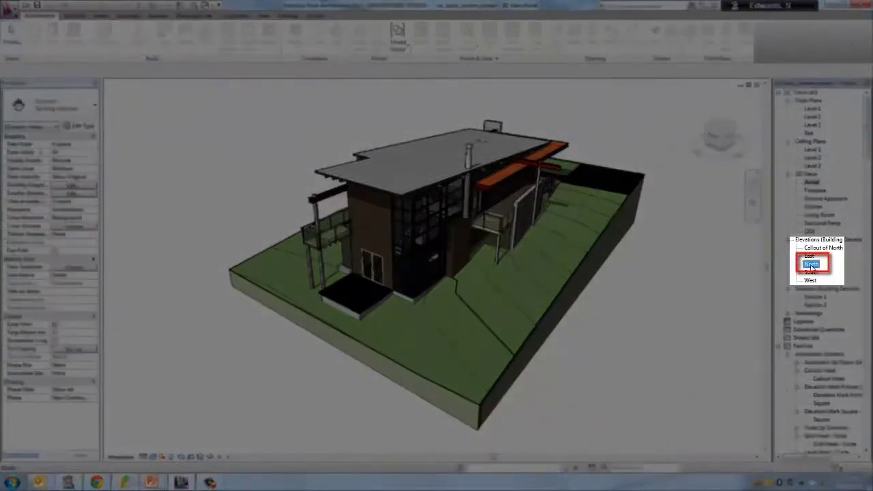
double_click(811, 266)
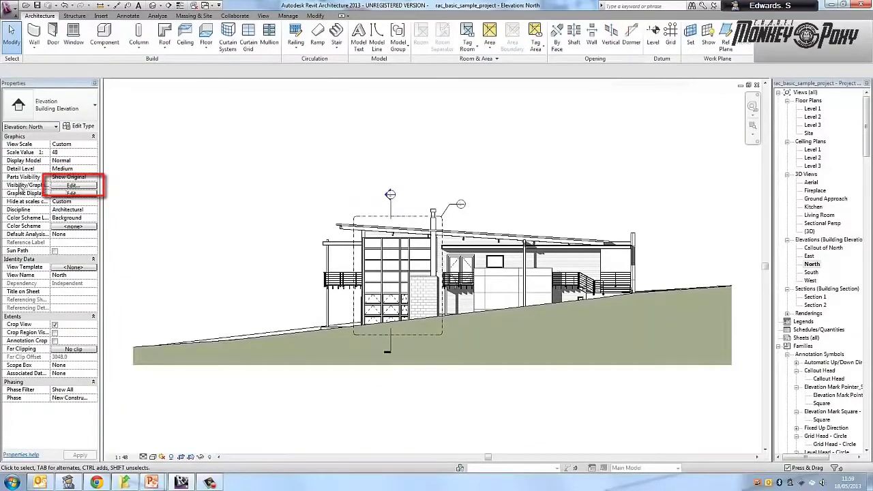
click(72, 186)
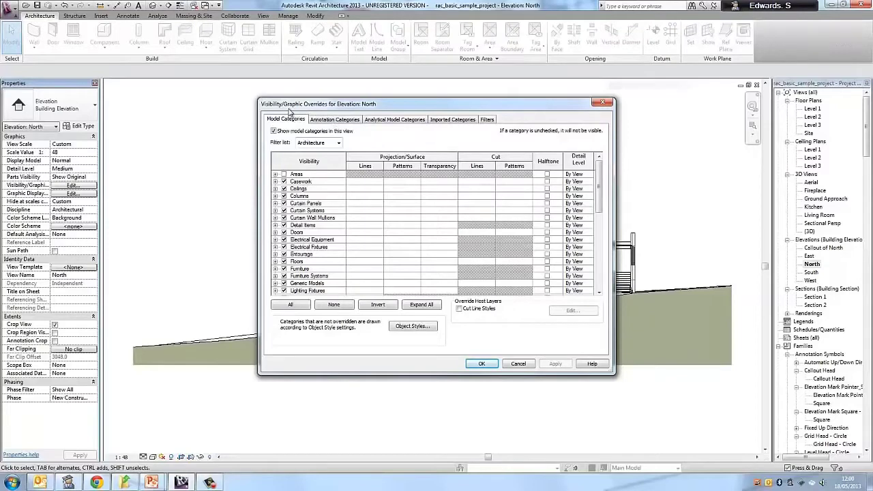
click(603, 102)
key(v)
key(g)
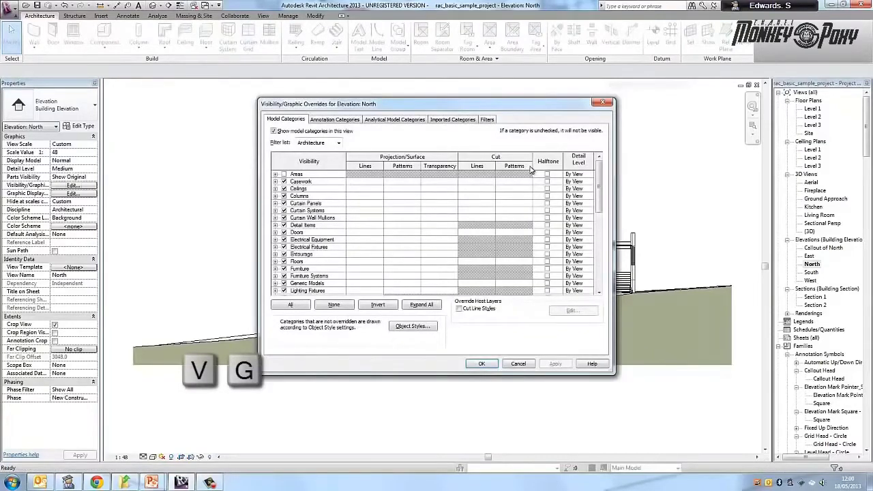
- Turn on the Levels annotation category for the North elevation and accept the visibility overrides
click(349, 122)
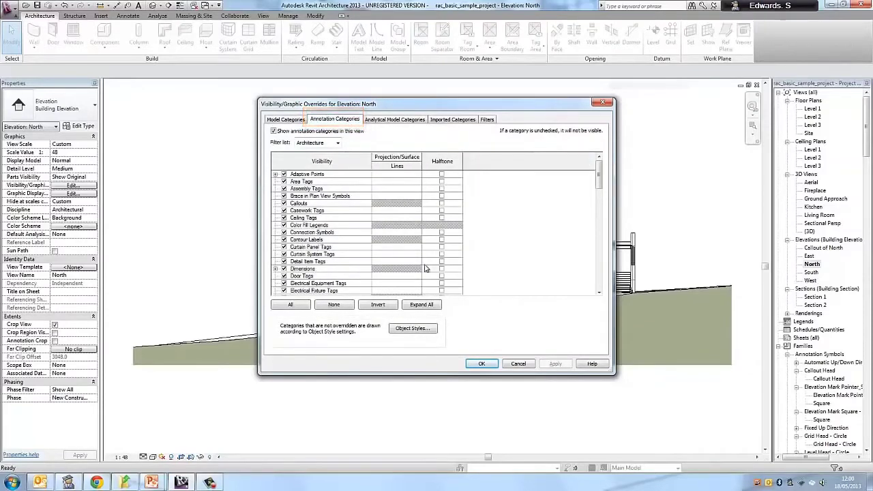
scroll(424, 271, down, 2)
scroll(424, 271, down, 5)
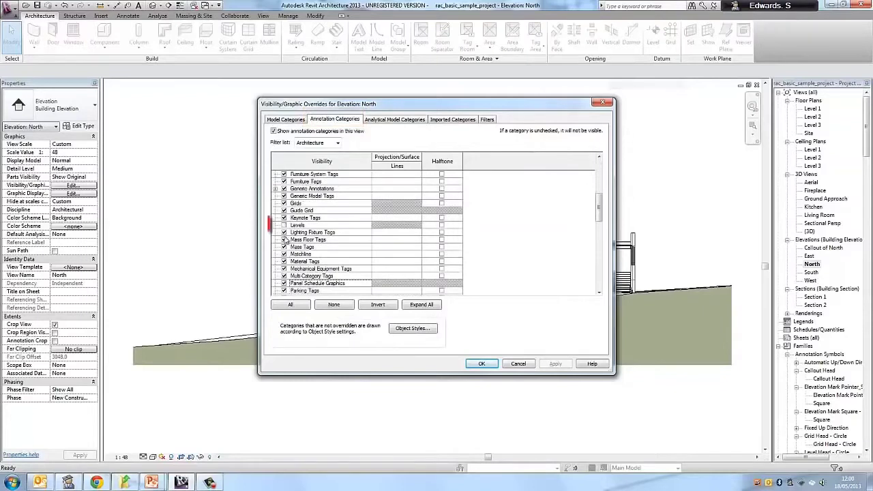
click(283, 225)
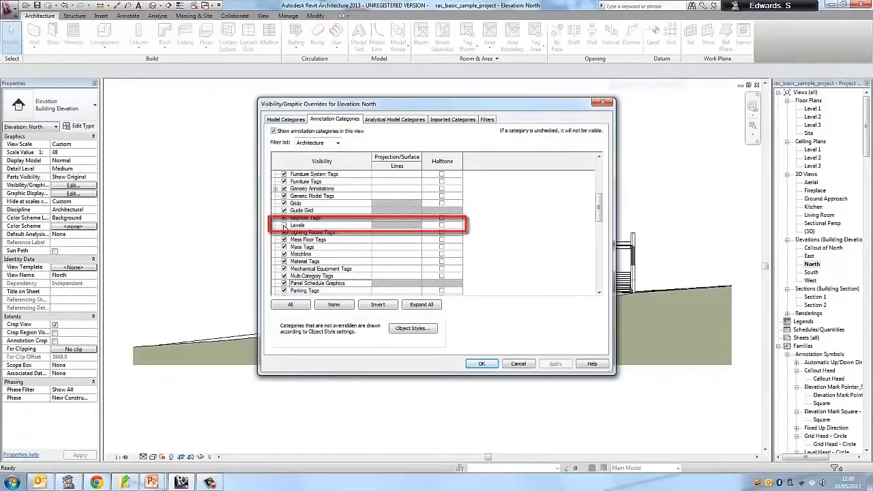
click(283, 226)
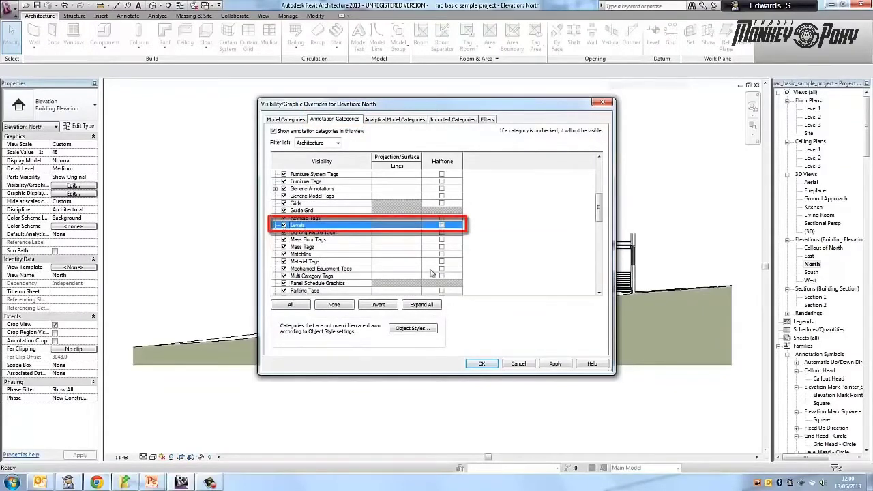
click(482, 365)
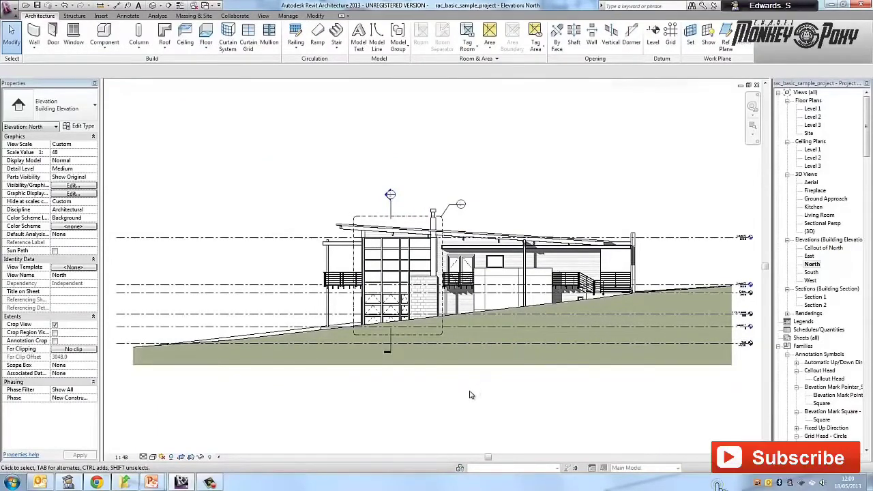
- Open the Level 1 floor plan from its level head in the North elevation
middle_drag(574, 392, 422, 377)
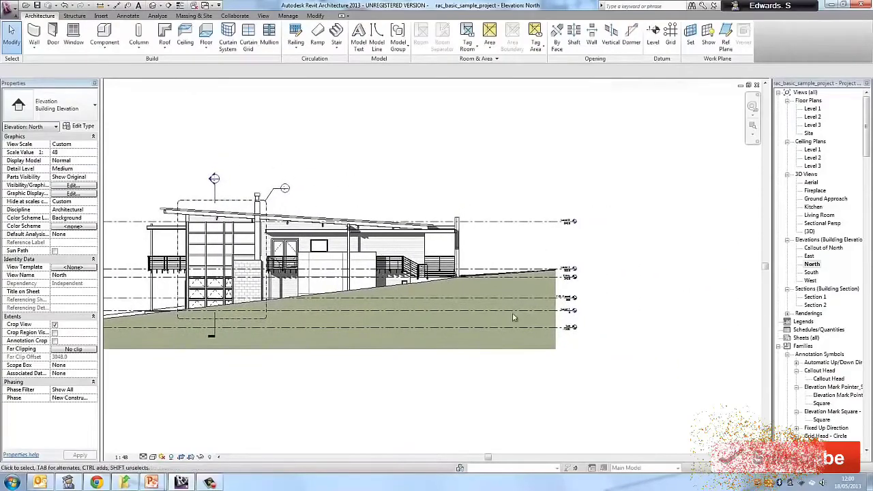
scroll(596, 285, up, 4)
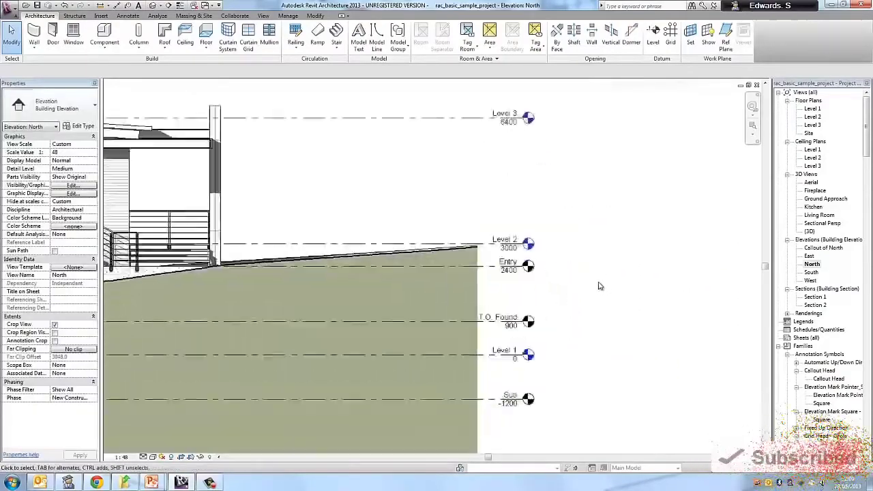
scroll(599, 286, up, 2)
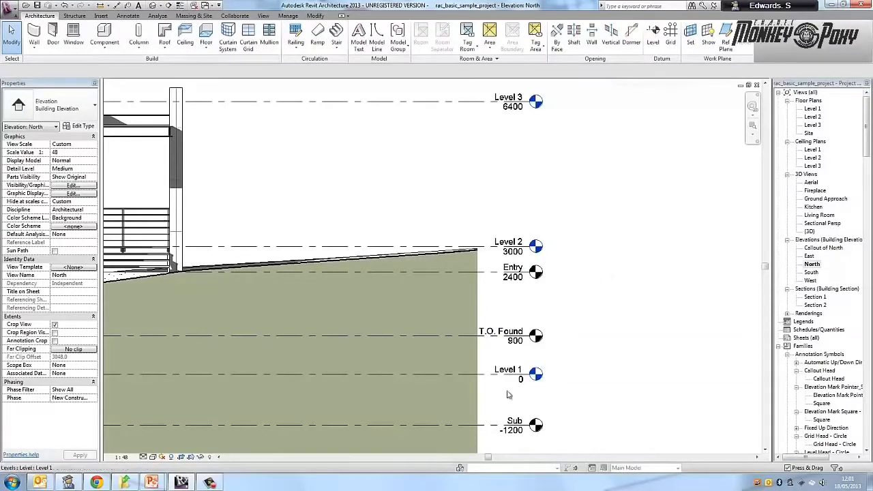
double_click(537, 375)
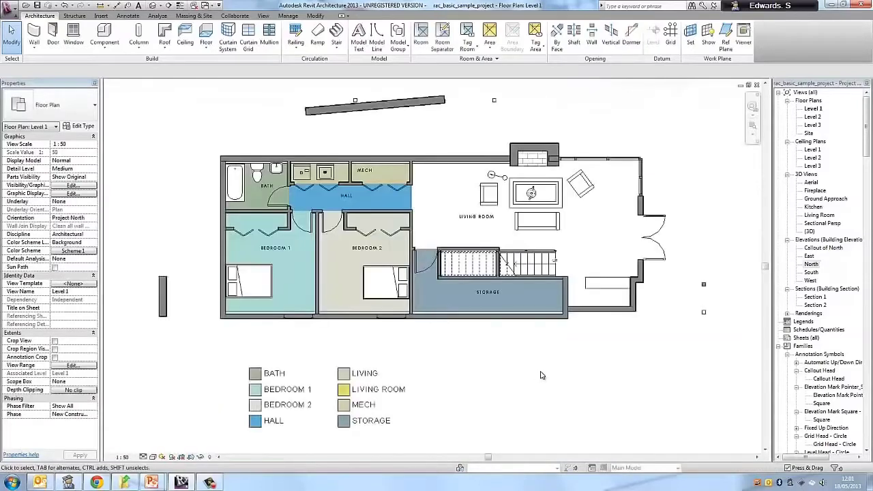
scroll(601, 136, up, 1)
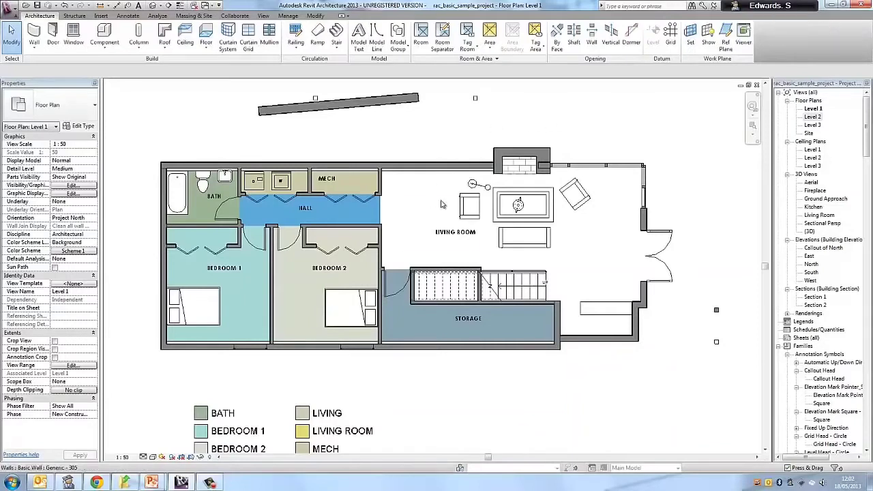
- Tile all the open view windows so the floor plan, elevation and 3D view show together
click(264, 16)
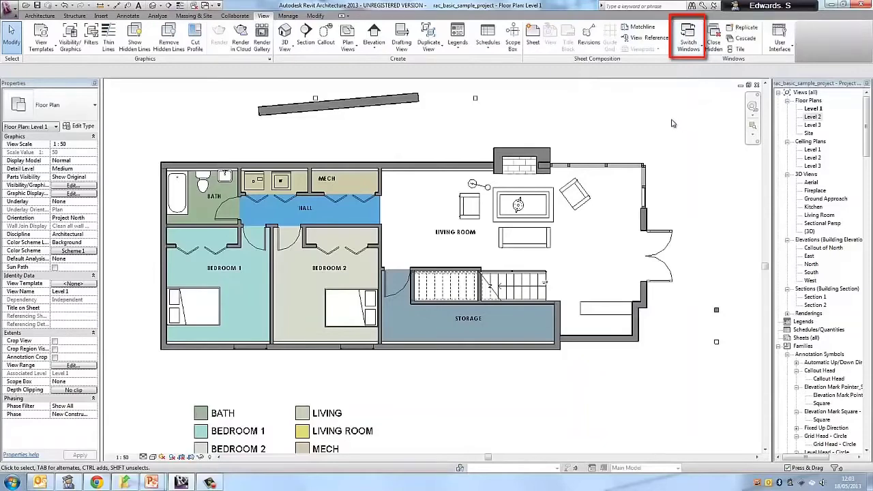
key(w)
key(t)
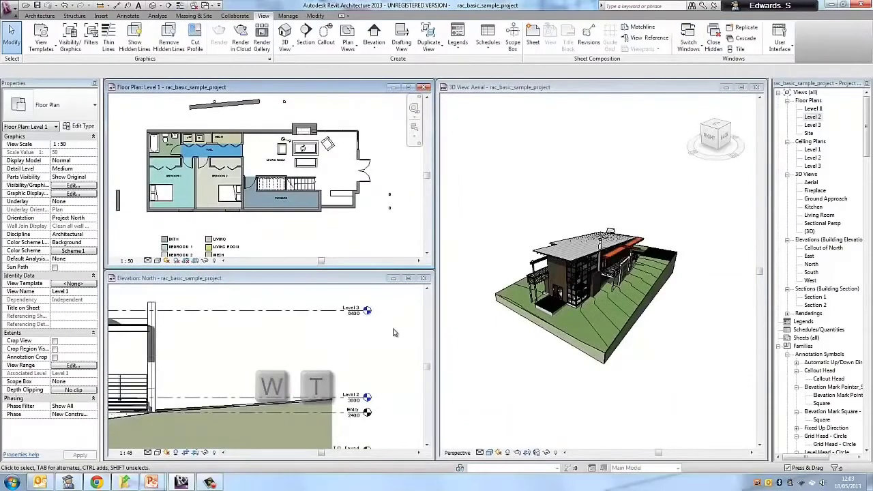
- Maximize the North elevation window and fit the whole elevation in it with Zoom All to Fit
click(244, 282)
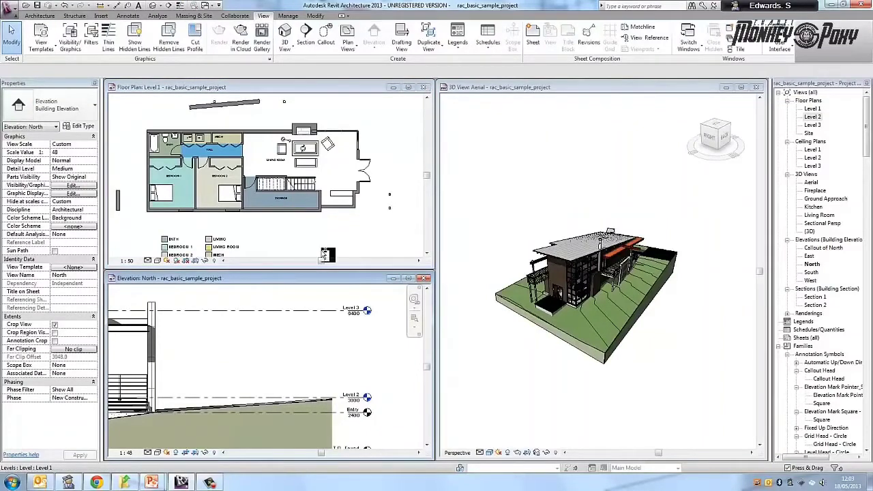
double_click(278, 283)
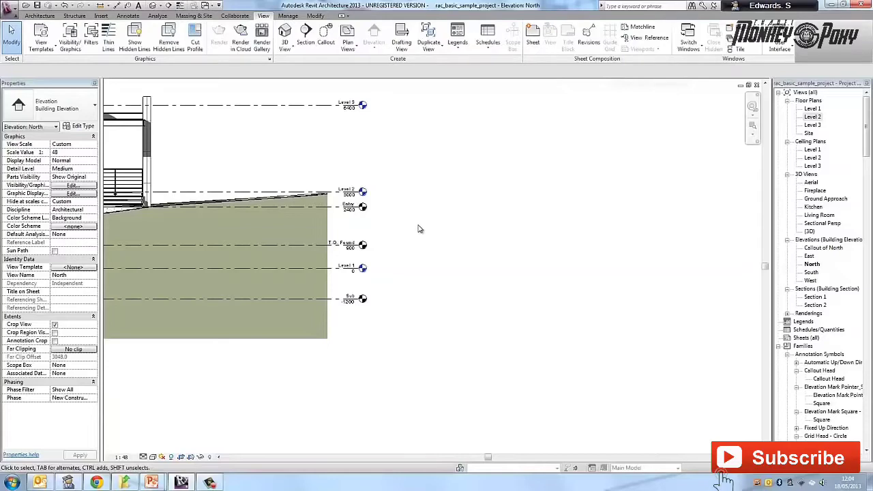
key(z)
key(e)
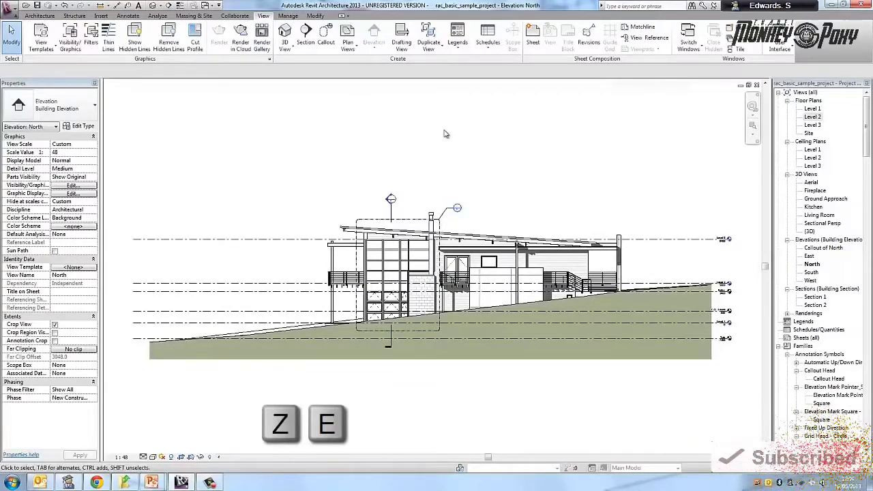
scroll(503, 197, up, 1)
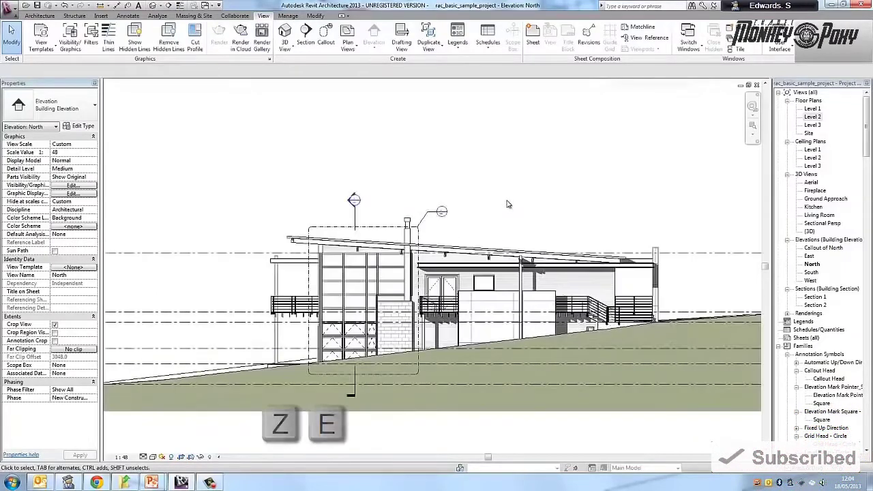
scroll(509, 216, up, 2)
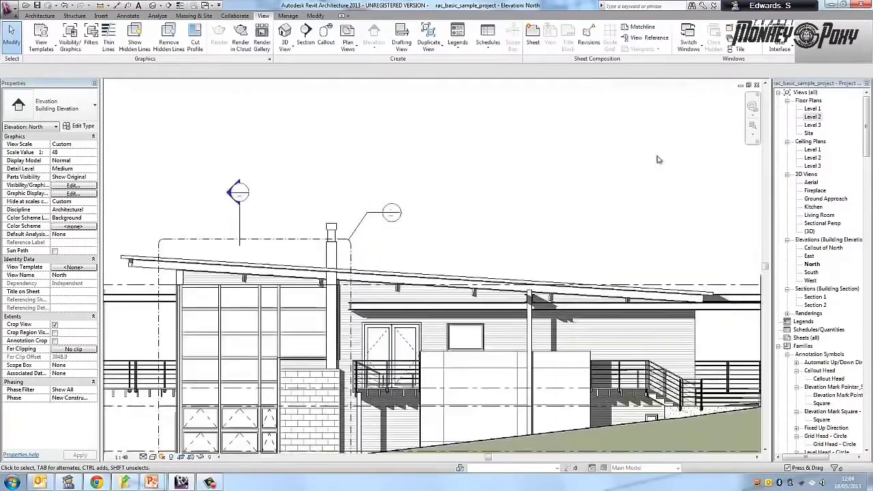
click(754, 136)
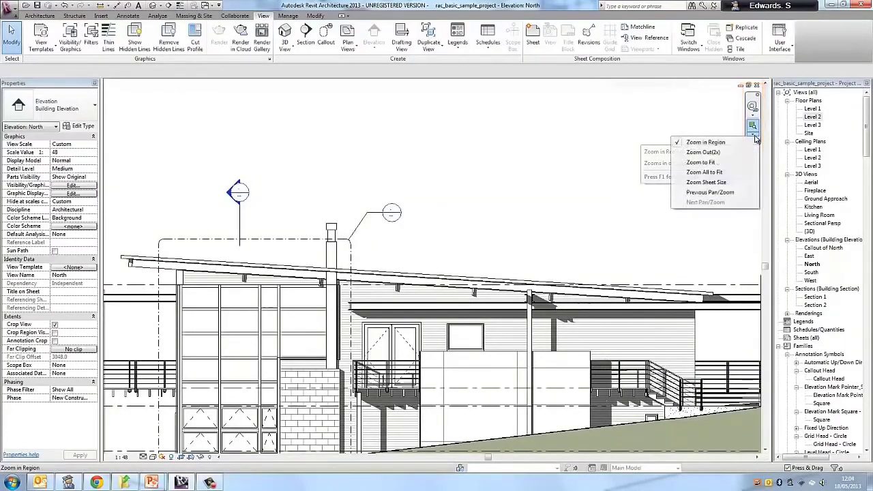
click(730, 174)
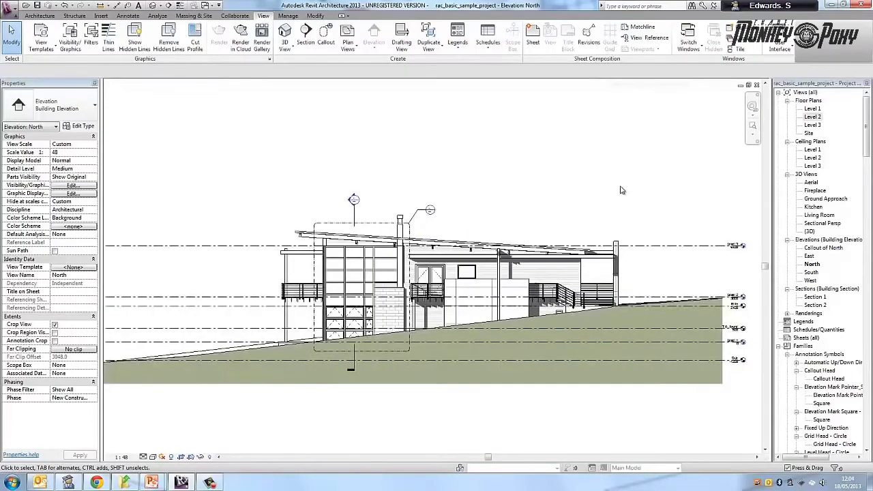
- Set the elevation of Level 3 to 6000 in the North elevation
scroll(625, 198, up, 3)
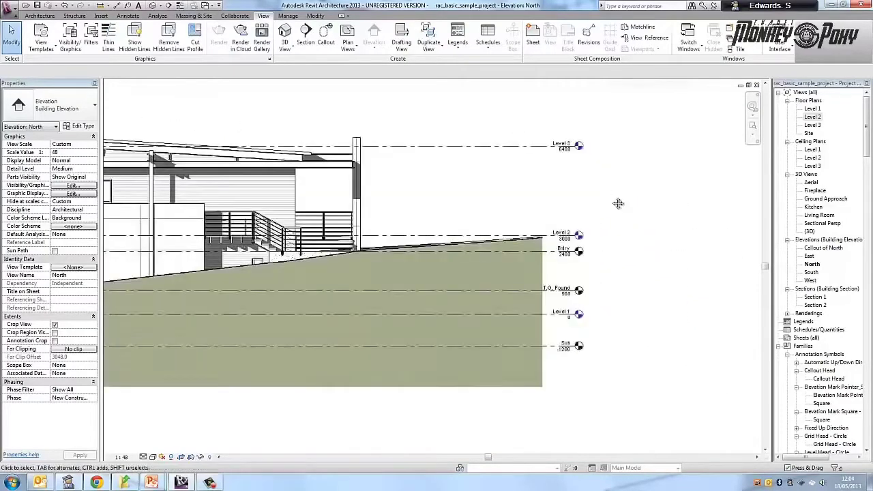
scroll(600, 195, up, 2)
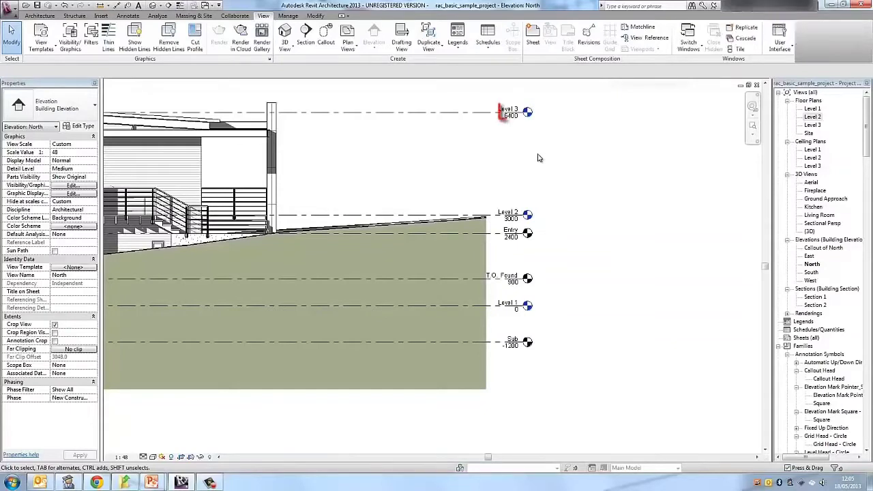
click(505, 116)
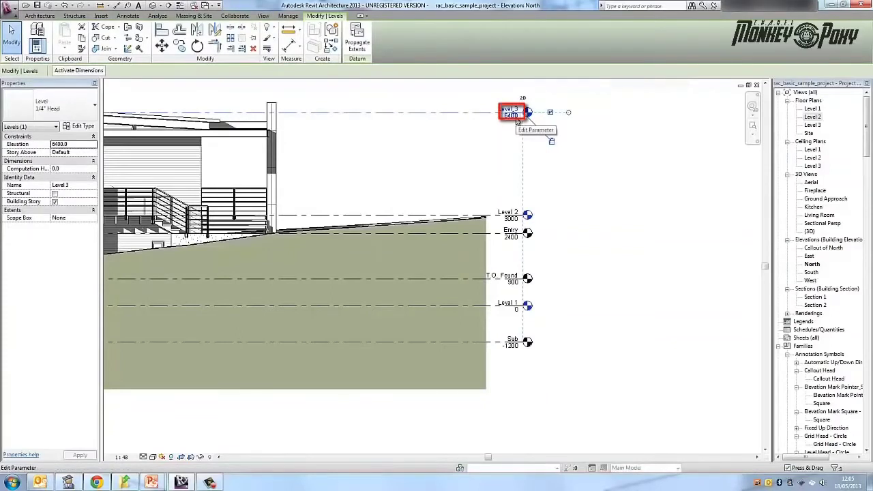
click(516, 117)
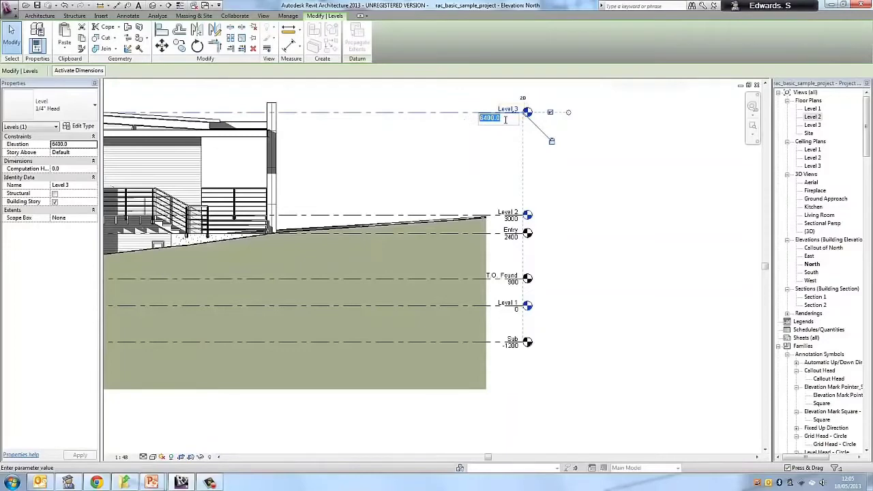
click(506, 119)
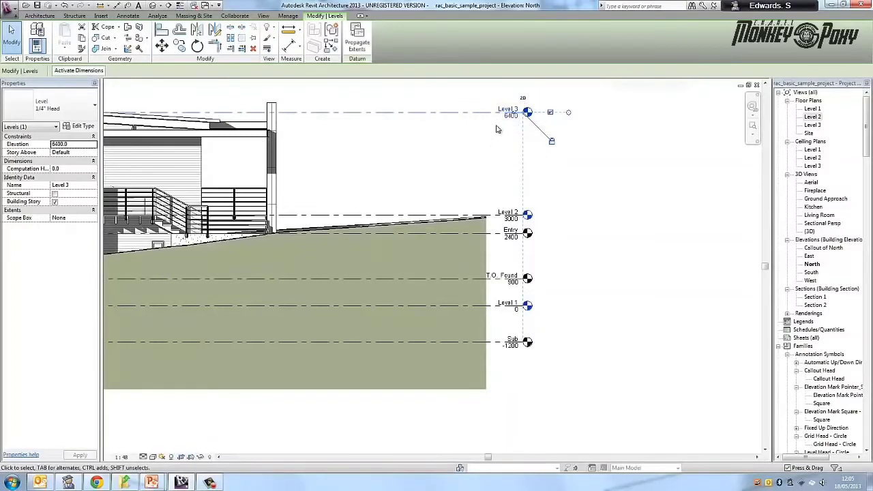
scroll(549, 138, down, 2)
middle_drag(549, 139, 610, 145)
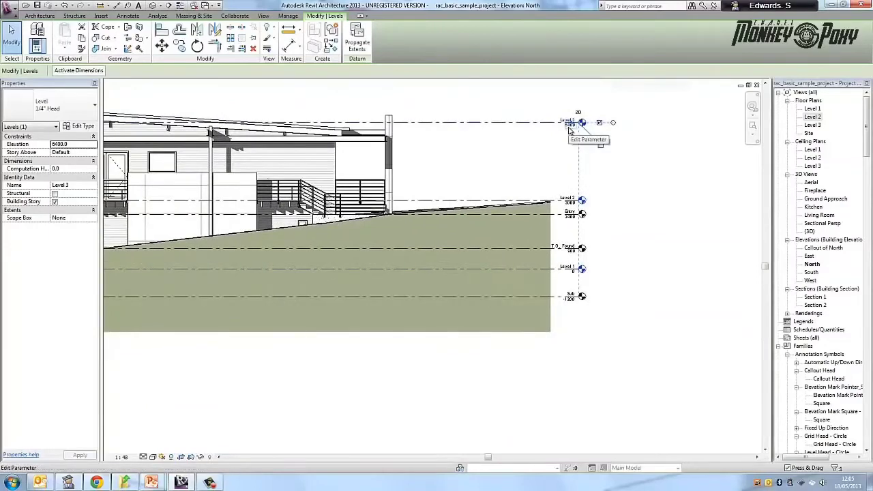
click(570, 127)
scroll(561, 129, down, 2)
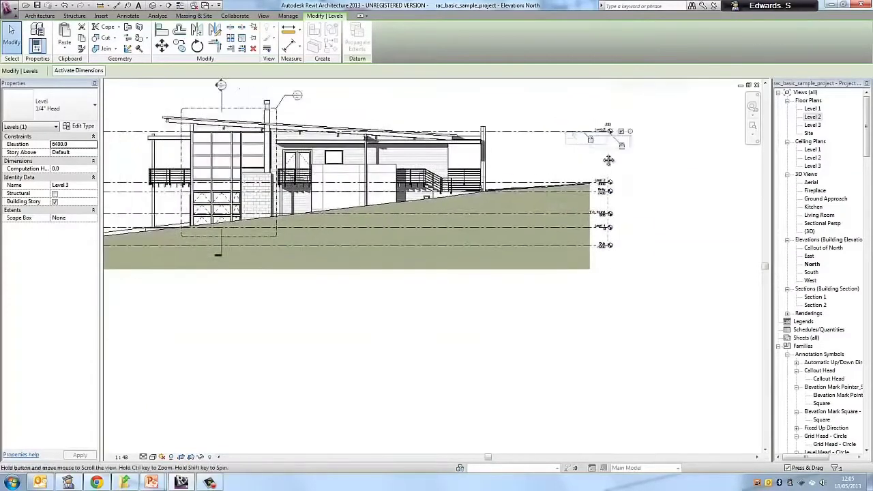
text(6000)
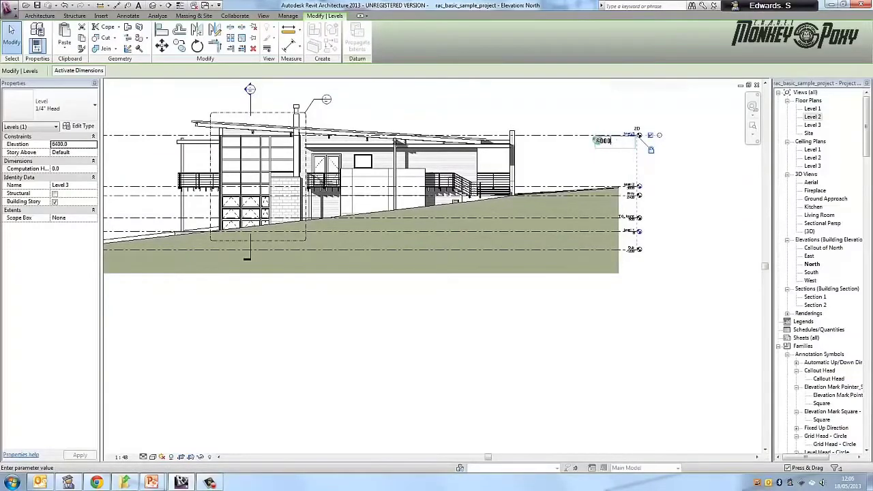
key(Return)
key(Escape)
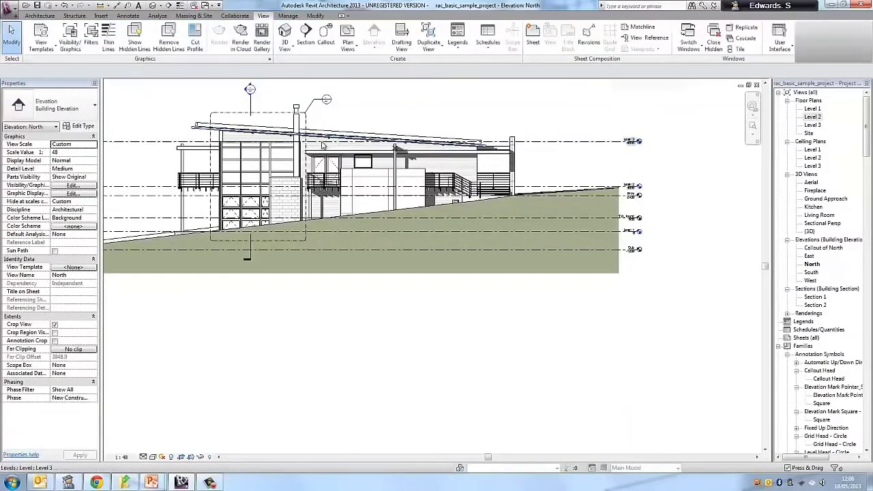
click(561, 142)
scroll(632, 162, up, 2)
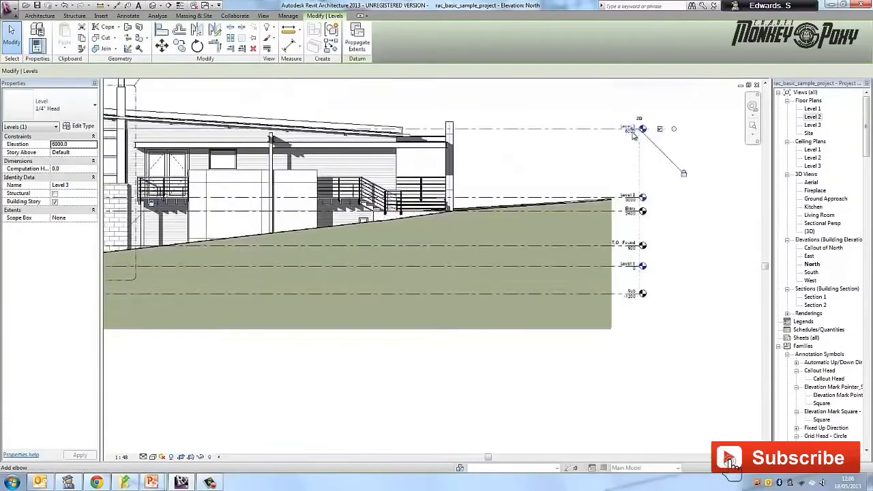
drag(632, 135, 631, 141)
key(ctrl+z)
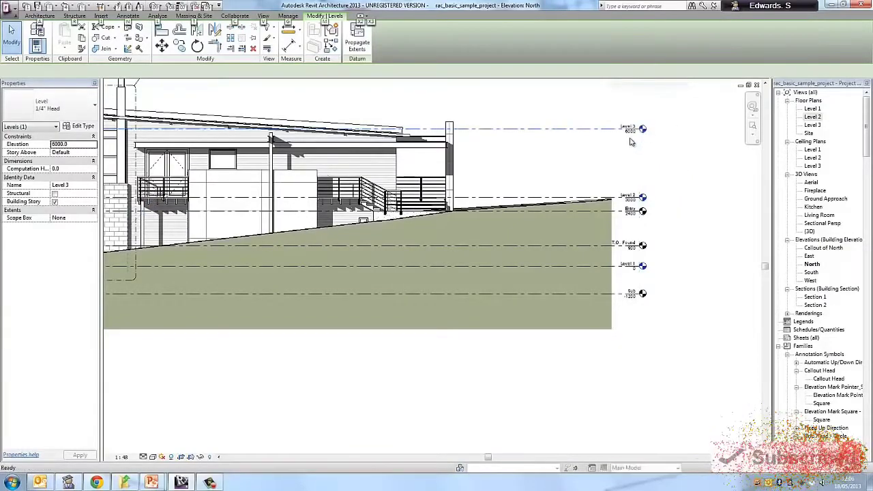
key(alt)
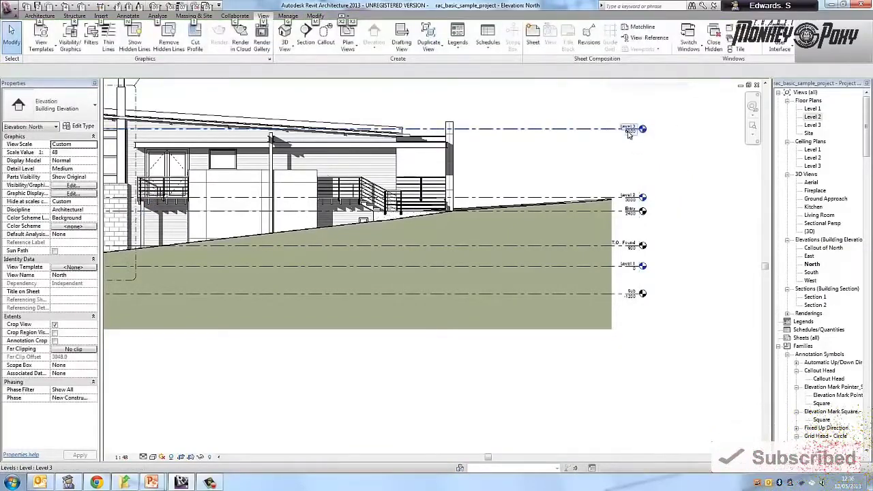
- Set the elevation of Level 3 to 6400 in the North elevation
click(630, 137)
click(628, 135)
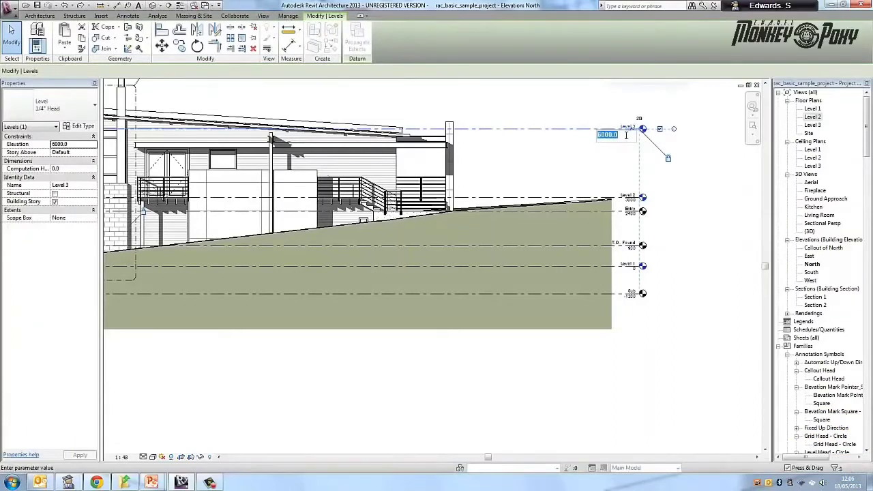
key(Left)
key(Left)
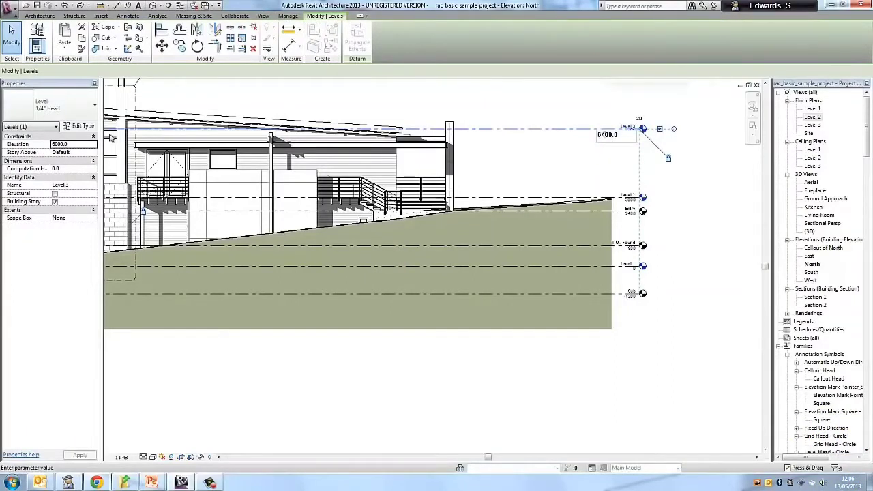
key(Return)
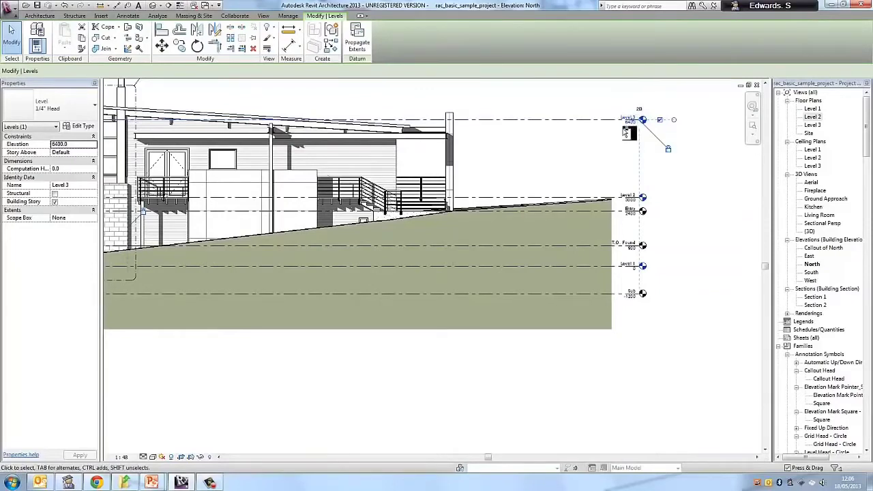
click(607, 142)
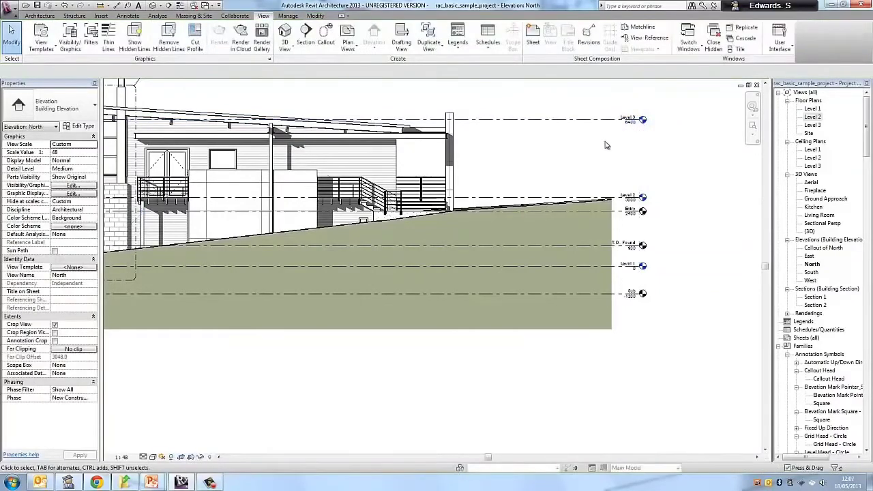
- Draw a new level line across the North elevation between Level 2 and Level 3, at an elevation of about 4687
scroll(527, 150, down, 4)
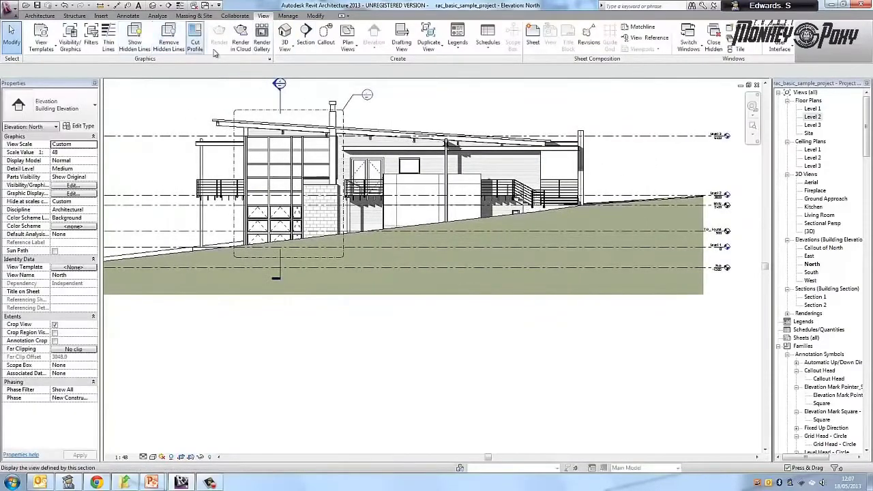
click(47, 17)
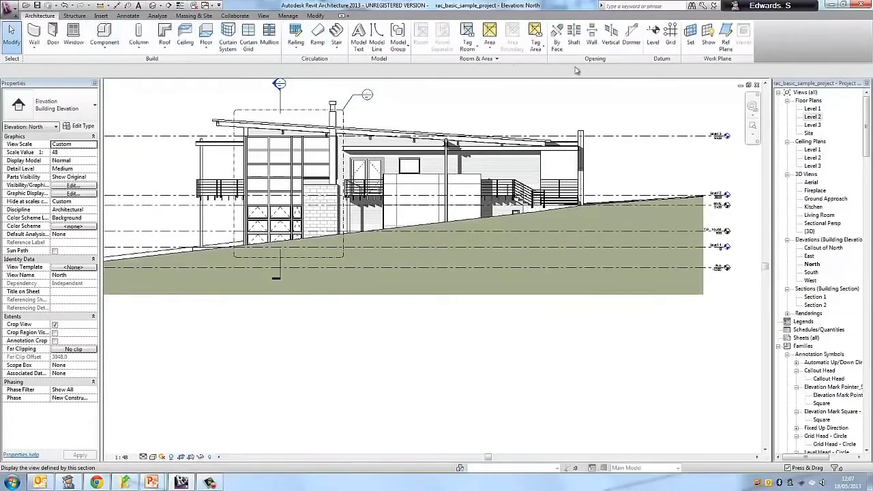
click(654, 40)
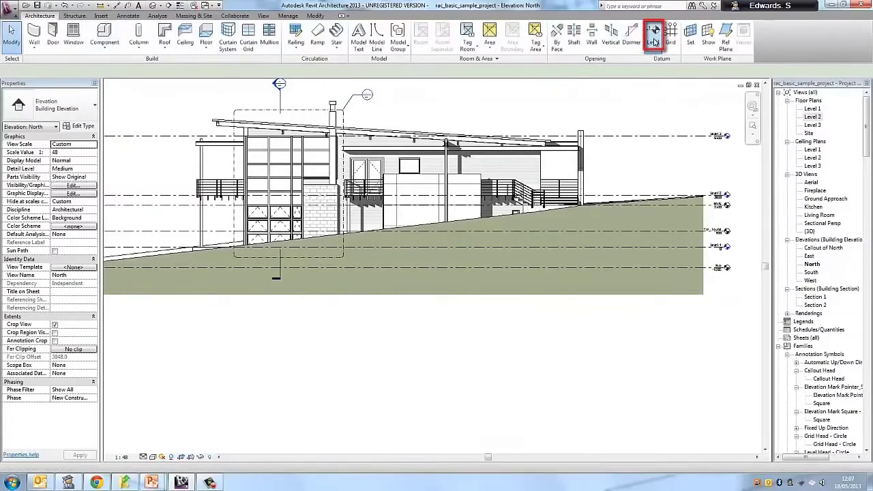
scroll(584, 180, down, 1)
middle_drag(584, 180, 733, 180)
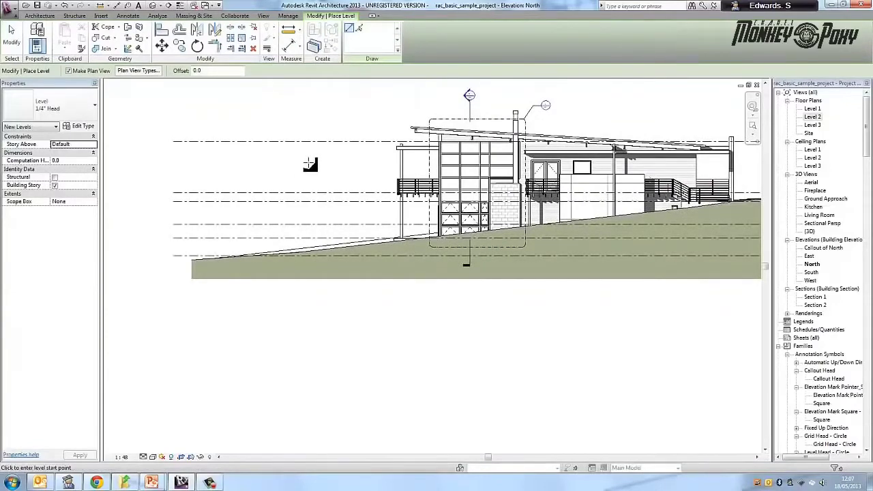
click(176, 169)
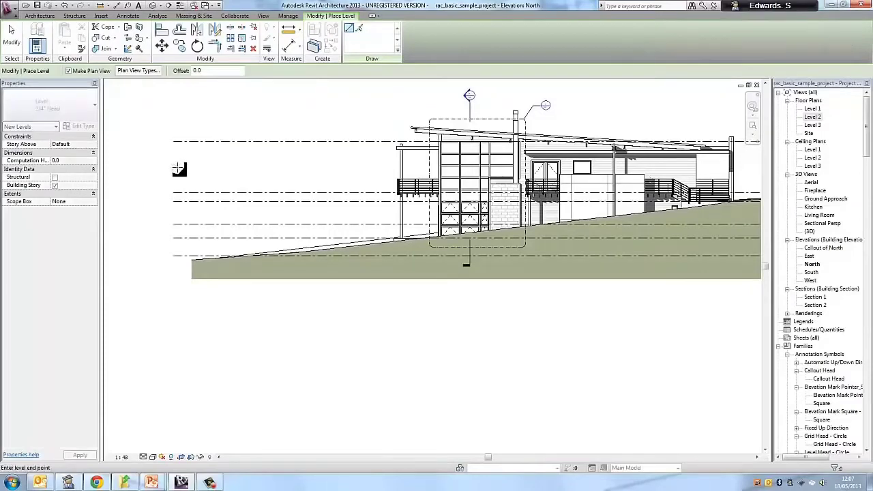
middle_drag(427, 181, 176, 159)
scroll(362, 163, up, 1)
scroll(516, 158, up, 1)
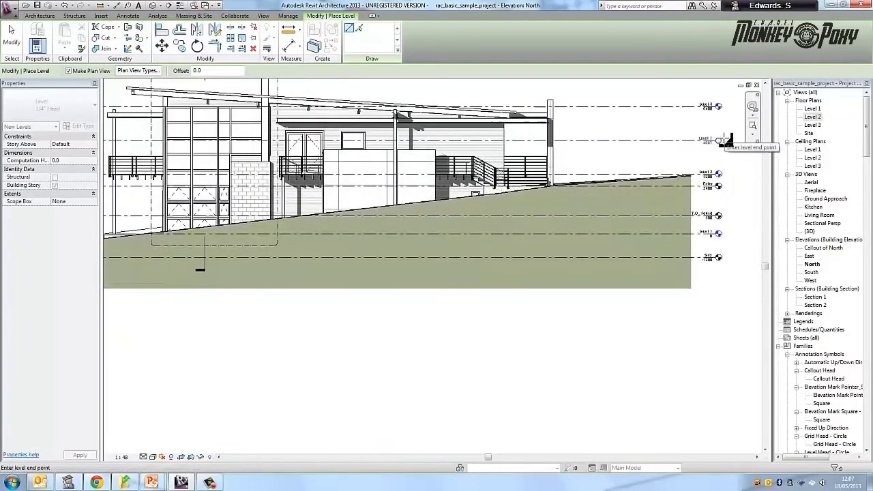
click(721, 141)
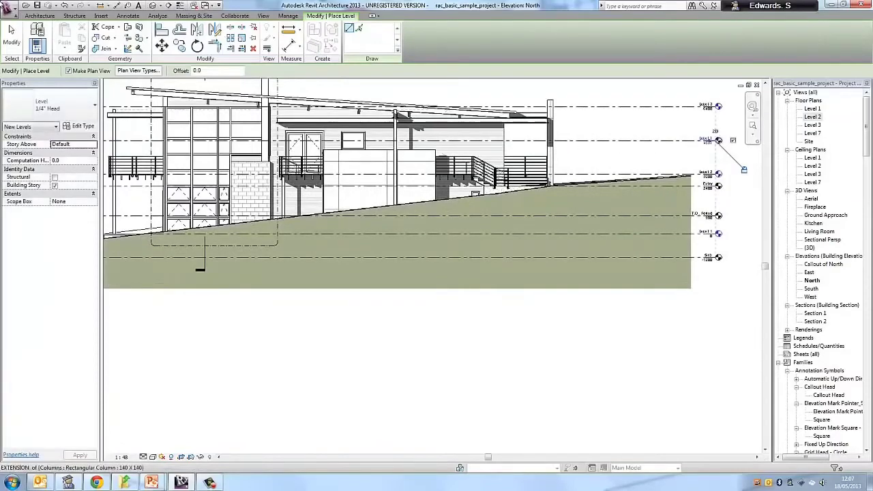
key(Escape)
key(Escape)
- Set the elevation of the new level between Level 2 and Level 3 to 5000
scroll(716, 156, up, 3)
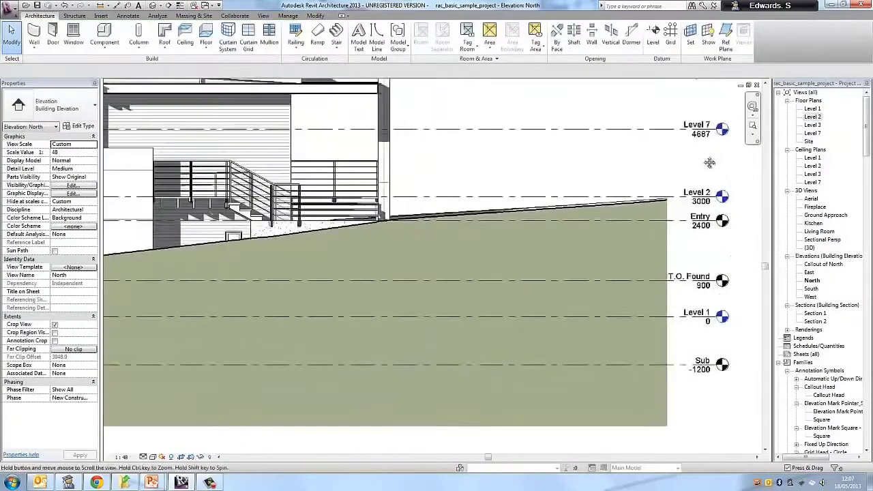
click(654, 165)
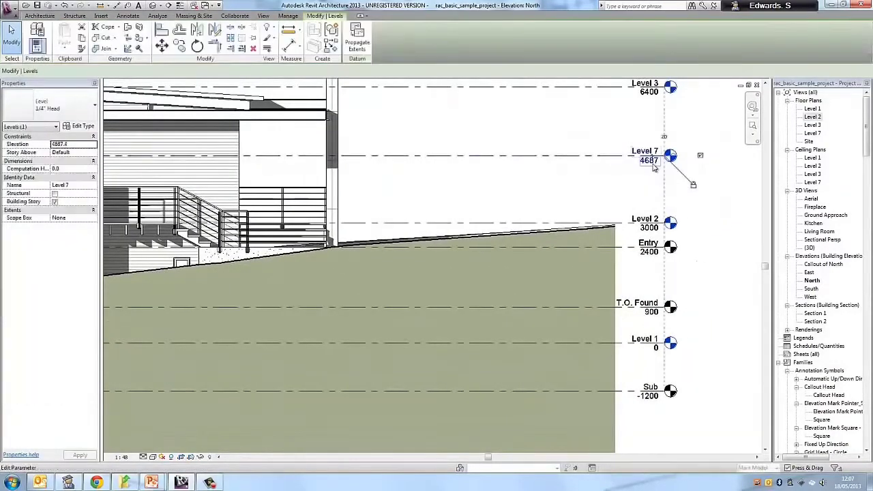
click(652, 162)
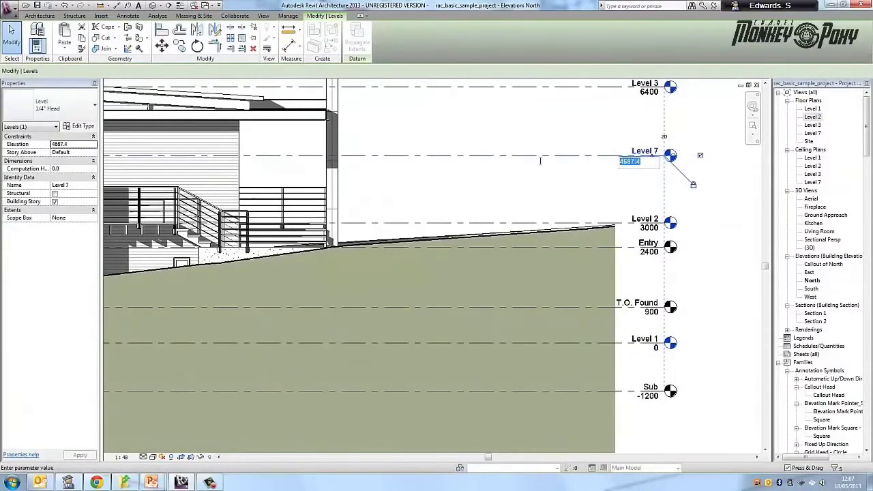
key(BackSpace)
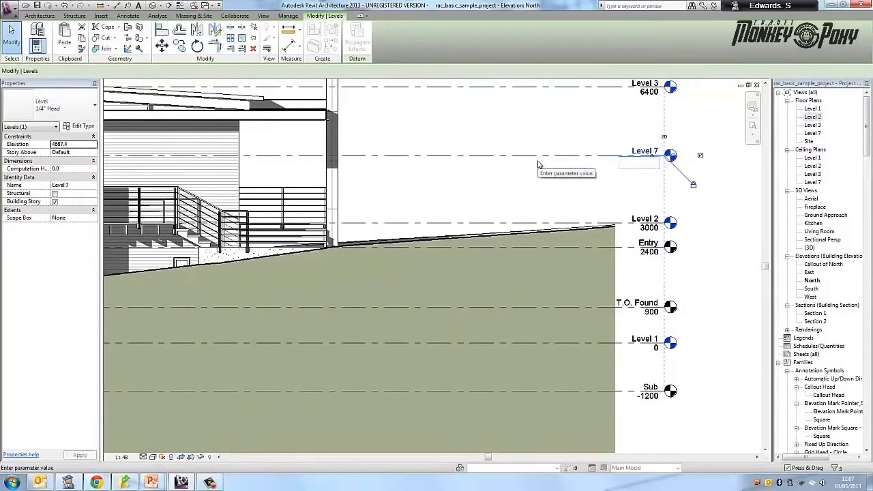
text(5000)
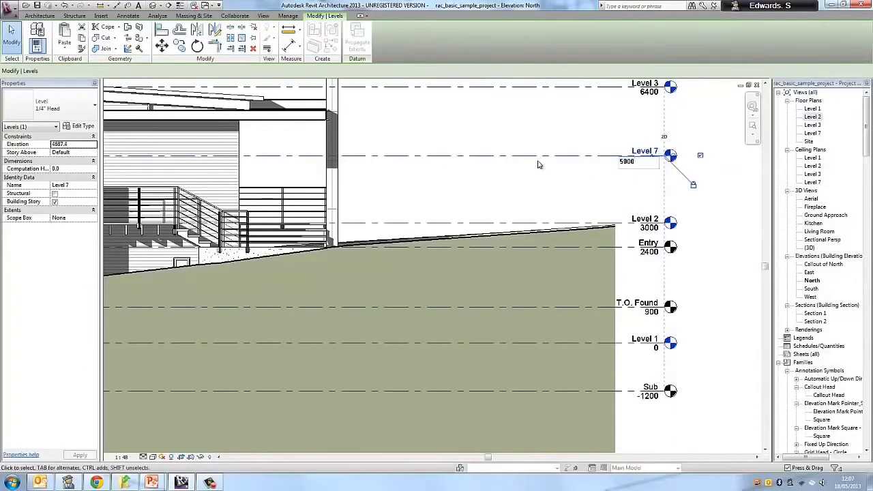
key(Return)
key(Escape)
scroll(643, 165, down, 3)
middle_drag(642, 165, 737, 167)
scroll(617, 160, down, 1)
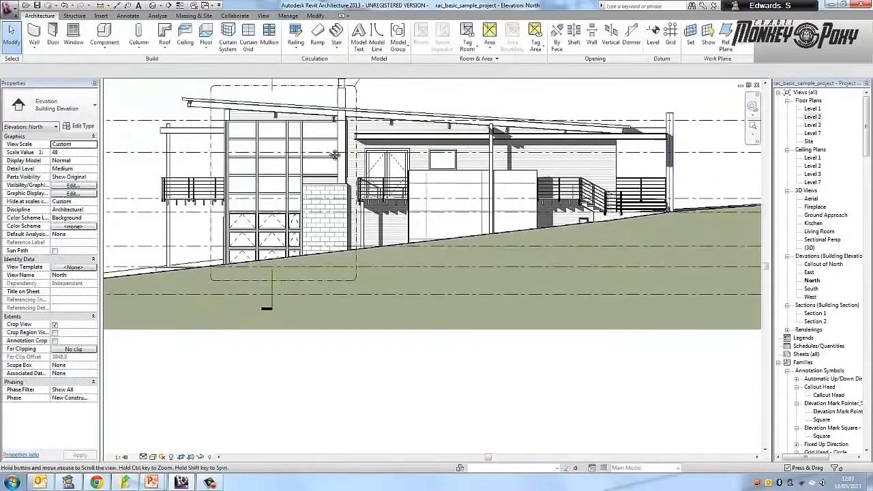
middle_drag(362, 166, 75, 170)
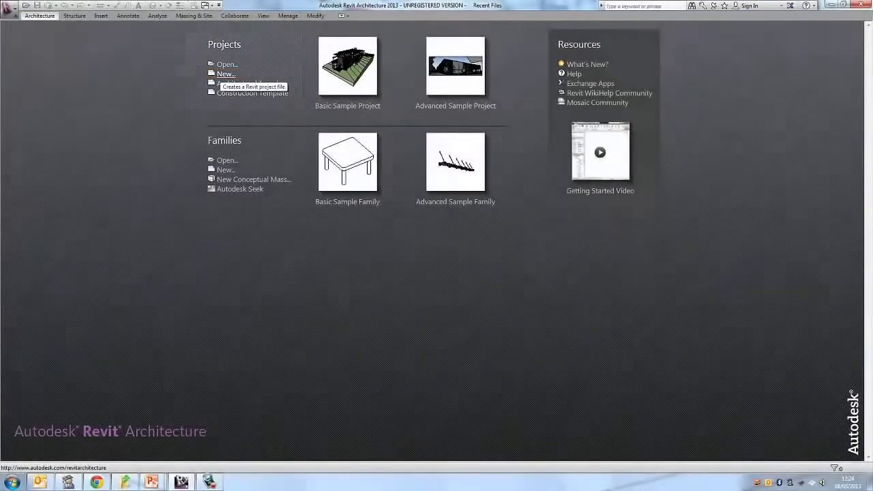
- Create a new project from the Architectural Template and open its East elevation
click(226, 74)
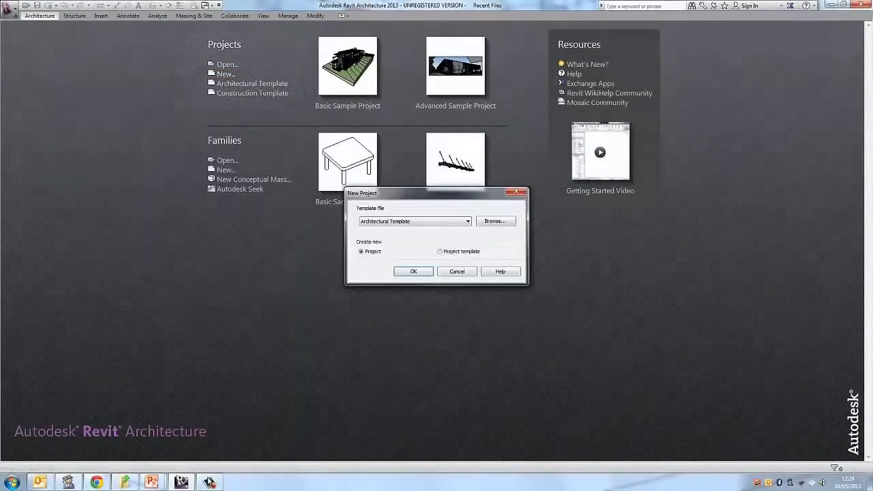
click(413, 272)
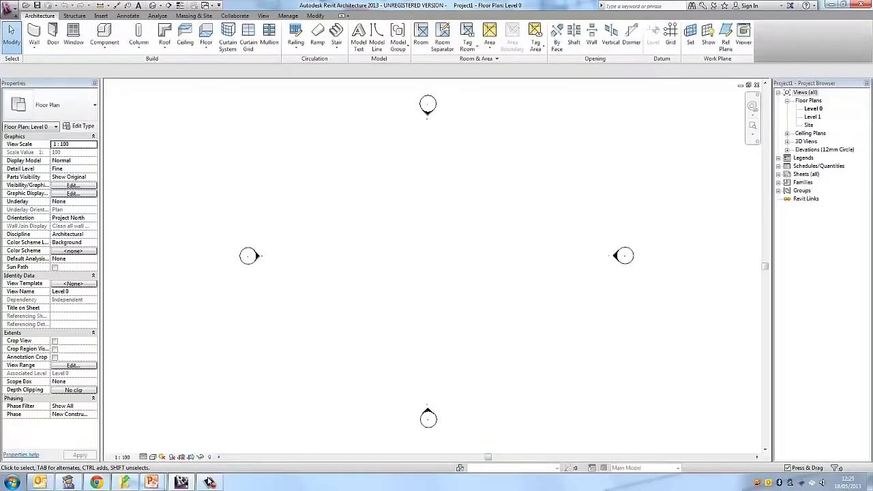
click(787, 150)
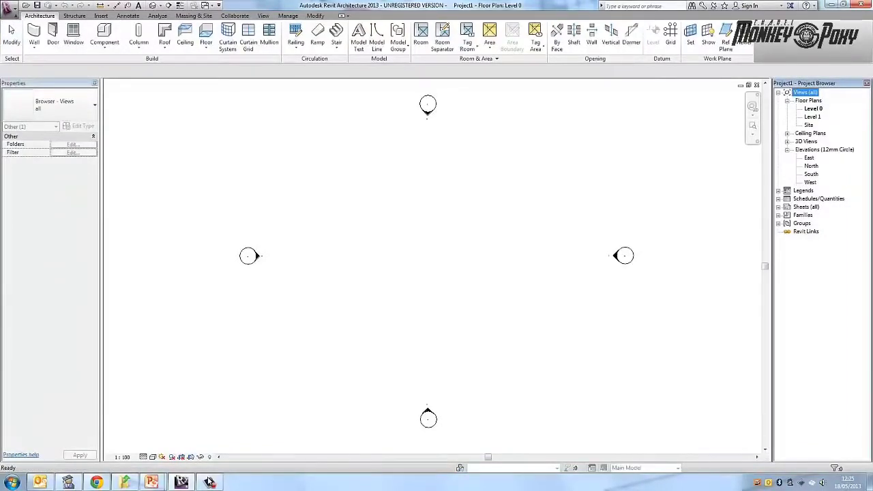
double_click(808, 158)
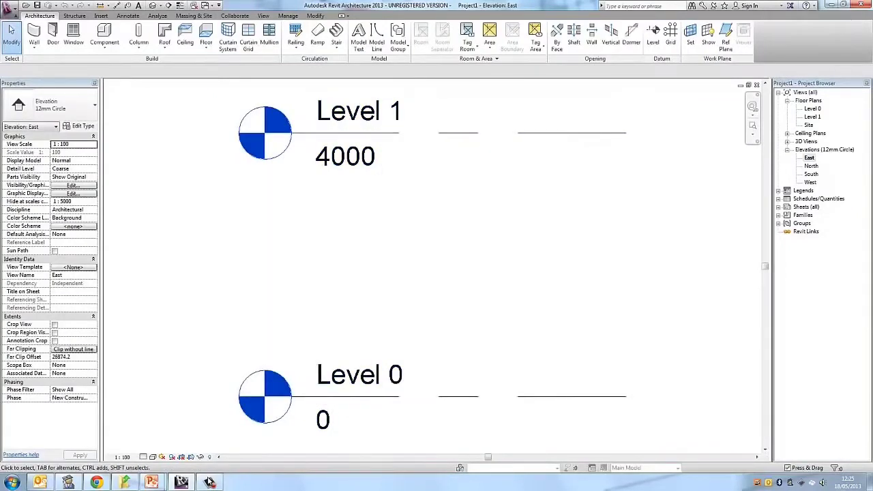
- Draw a new level 4000 above Level 1 in the East elevation, with both ends aligned to the existing levels
scroll(387, 213, down, 4)
middle_drag(387, 213, 373, 277)
scroll(298, 239, down, 2)
scroll(386, 264, down, 2)
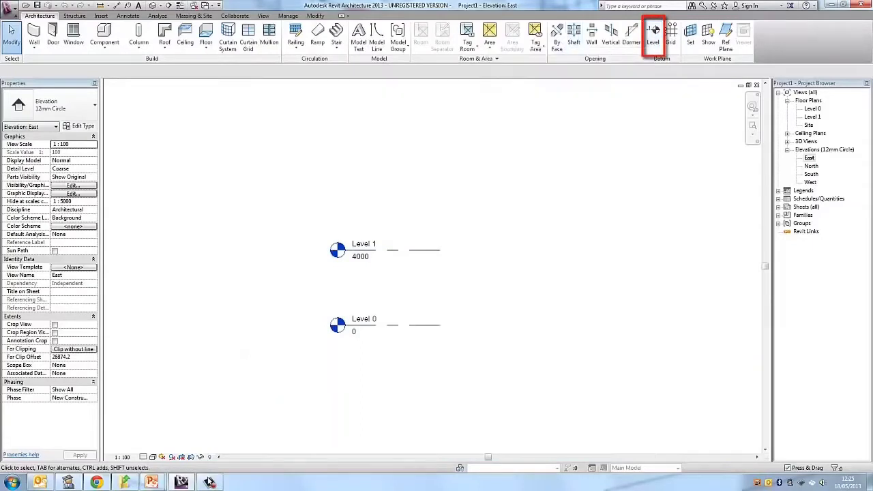
key(l)
key(l)
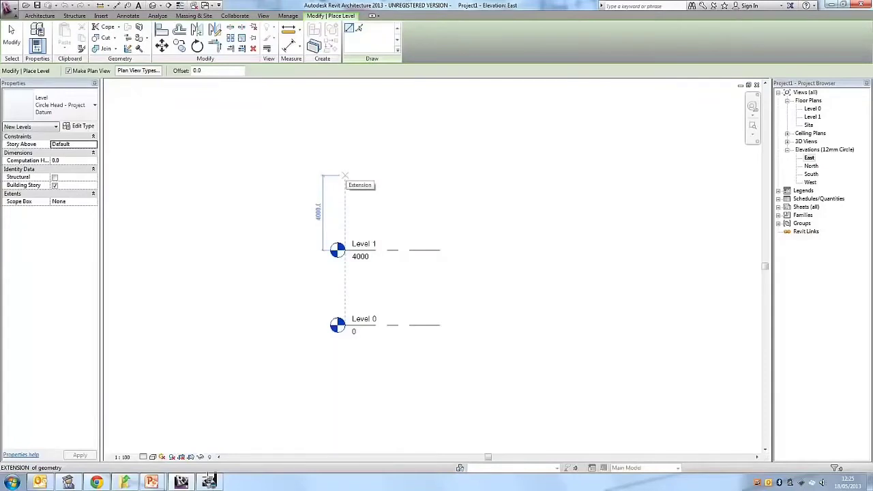
click(345, 176)
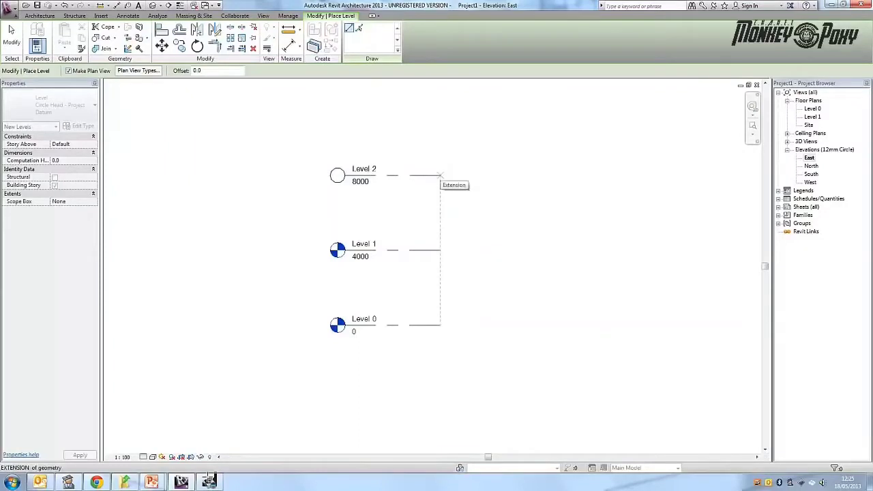
click(440, 175)
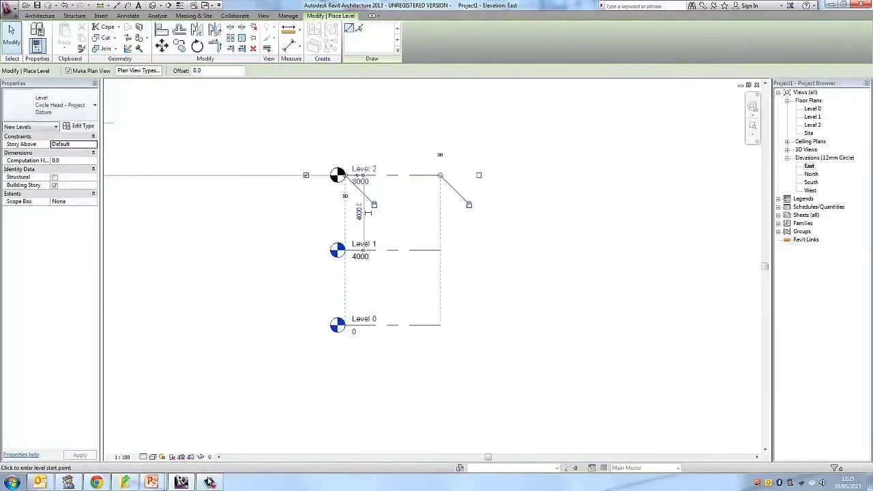
key(Escape)
key(Escape)
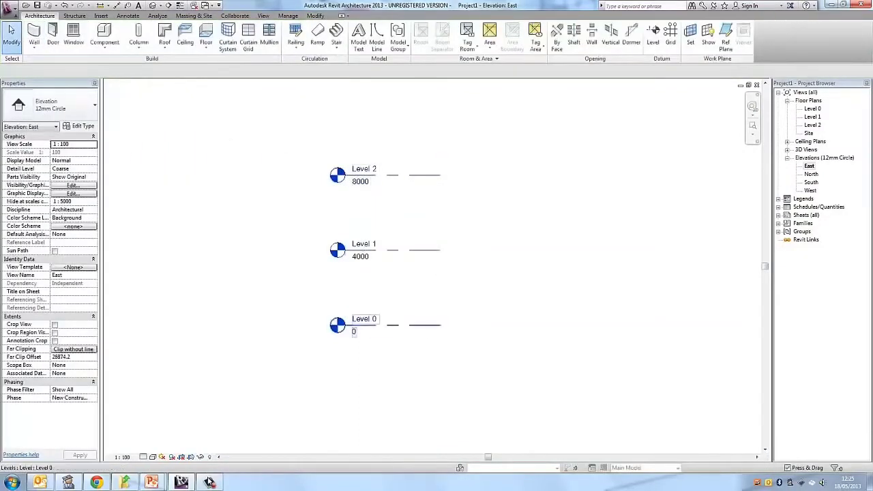
- Rename Level 0 as Ground Level and rename its corresponding views too
click(363, 318)
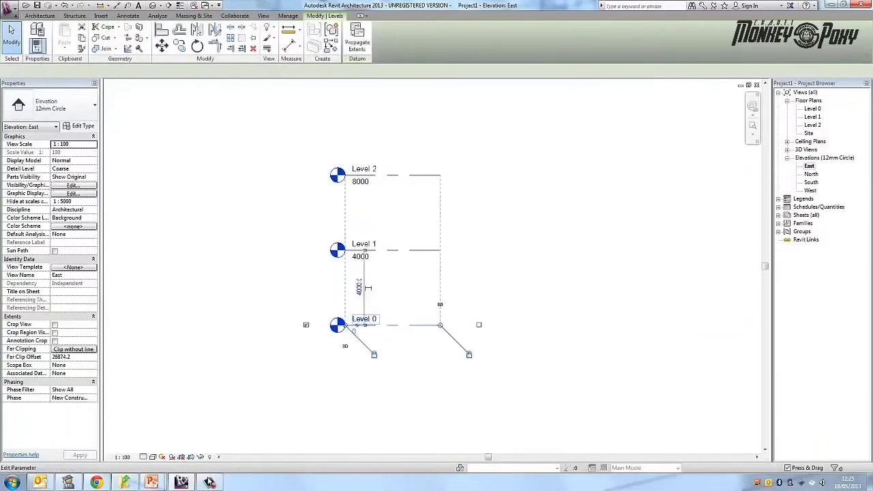
click(363, 318)
key(BackSpace)
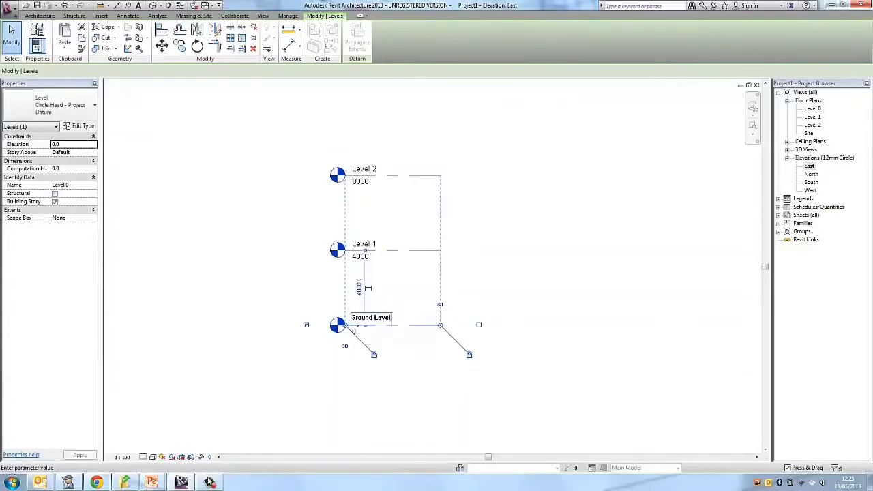
key(Return)
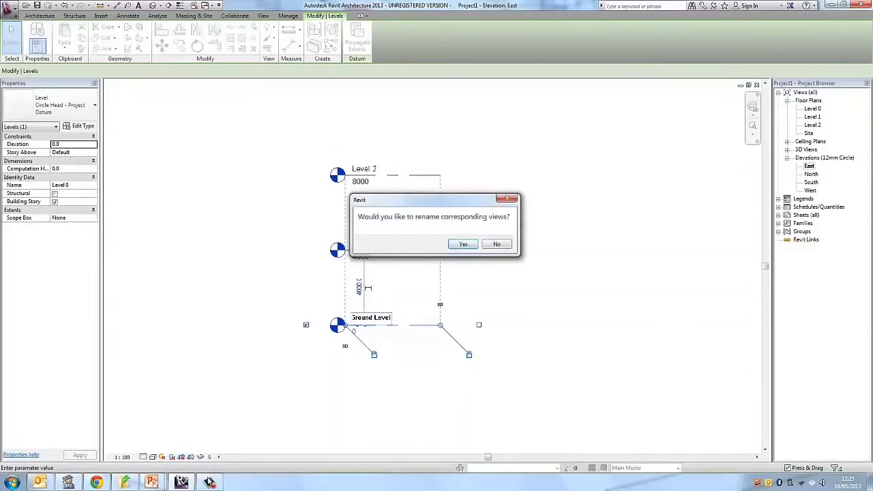
key(Return)
- Rename Level 1 as First Floor and rename its corresponding views too
click(363, 243)
click(363, 243)
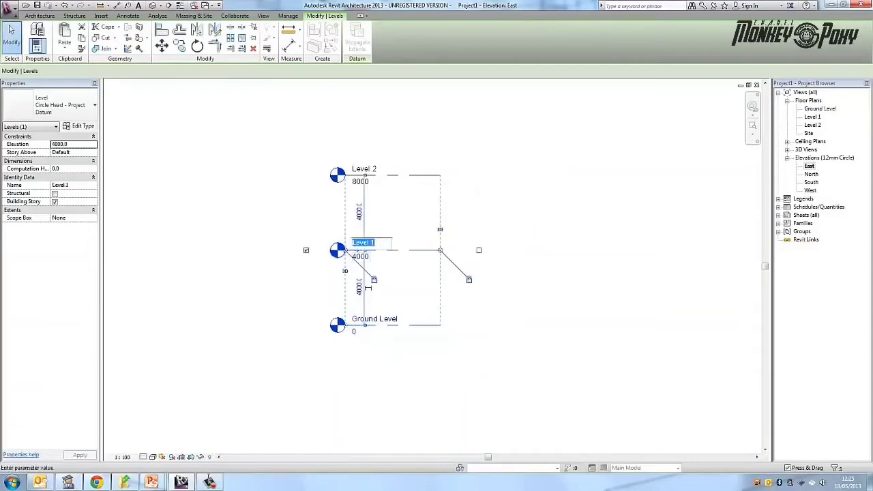
text(First Fl)
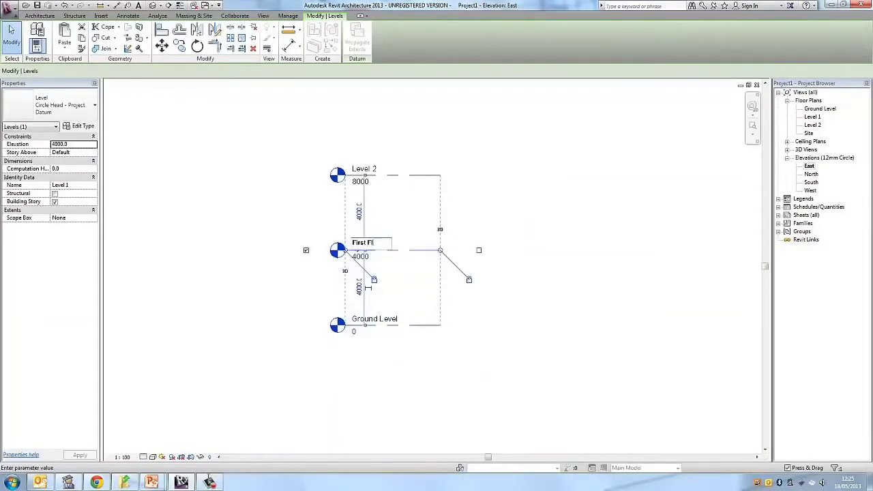
text(oor)
key(Return)
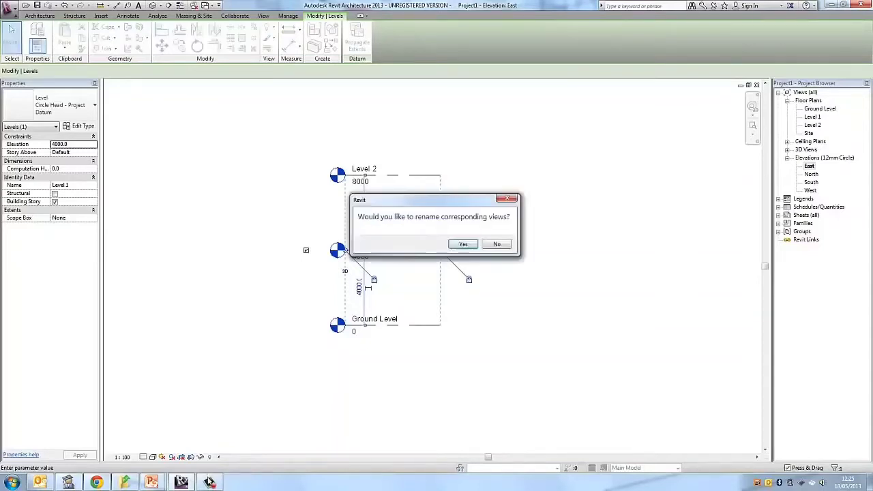
key(Return)
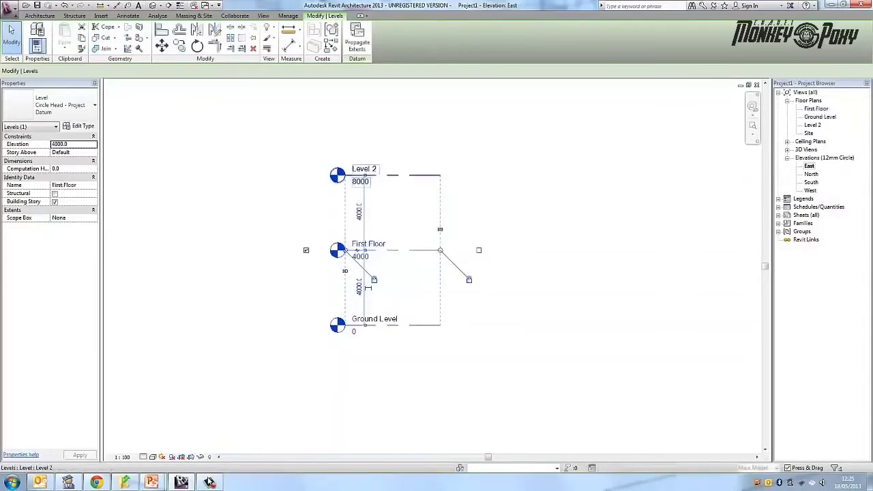
- Rename Level 2 as Second Floor and rename its corresponding views too
double_click(364, 169)
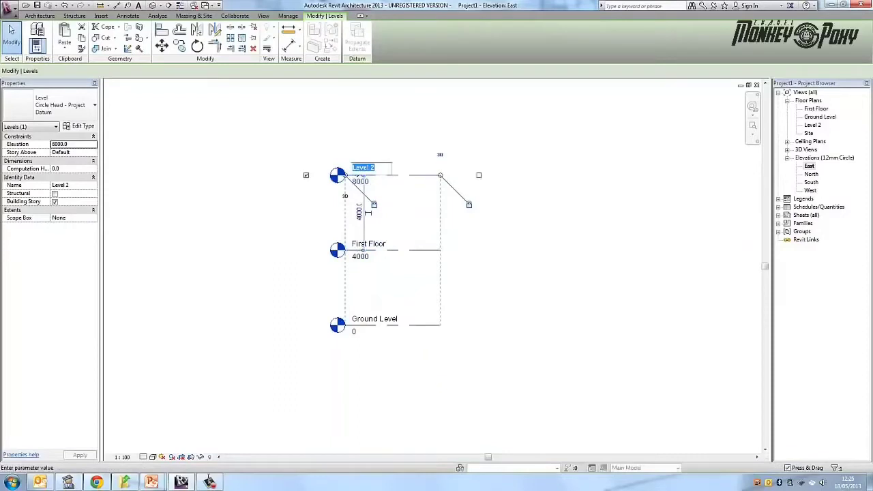
key(BackSpace)
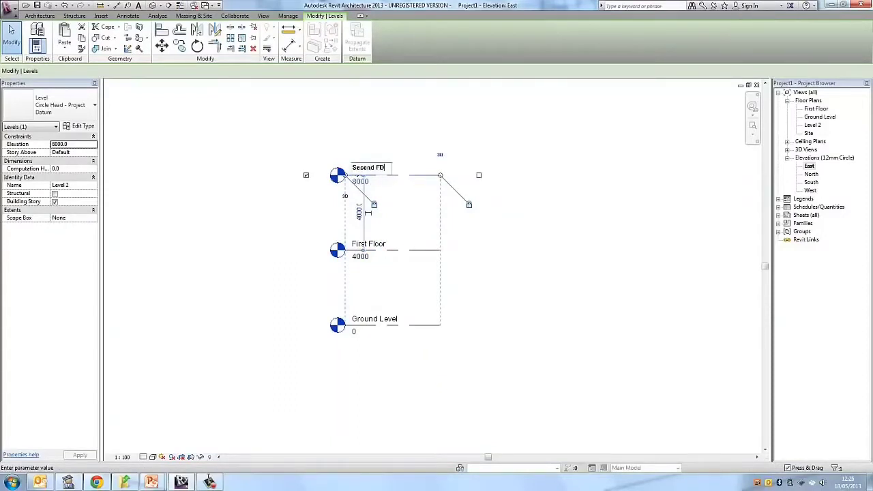
text(Second Floor)
key(Return)
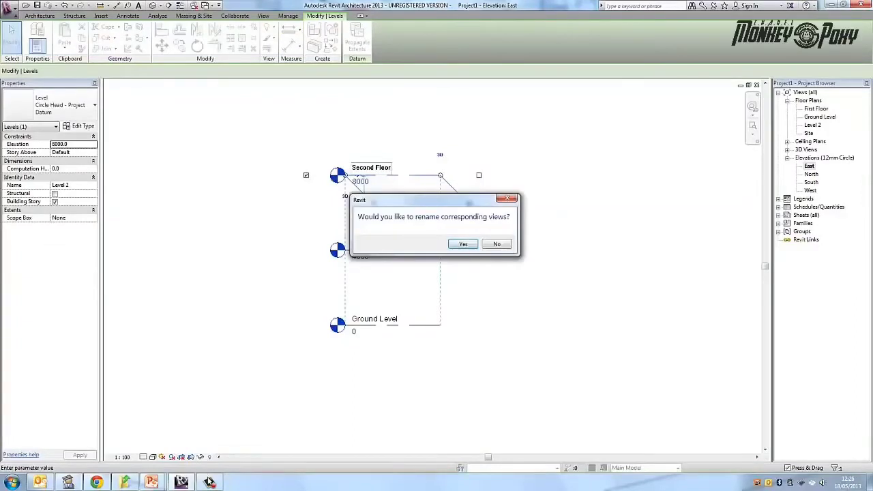
key(Return)
click(11, 30)
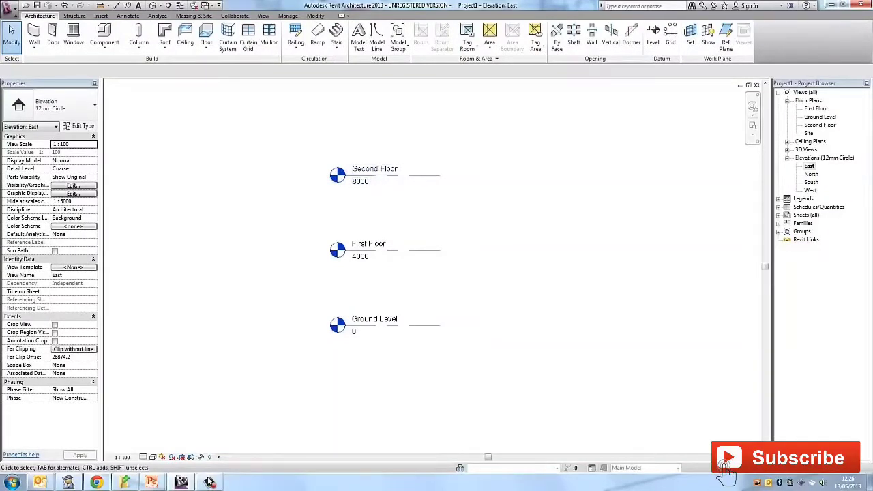
- Rename the First Floor floor plan view as "third floor", renaming the corresponding level and views too
click(808, 100)
click(815, 109)
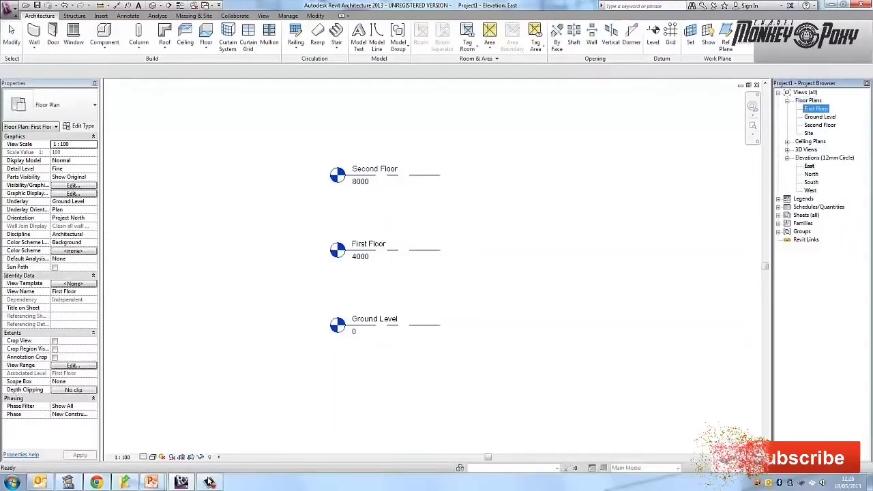
click(819, 117)
click(815, 110)
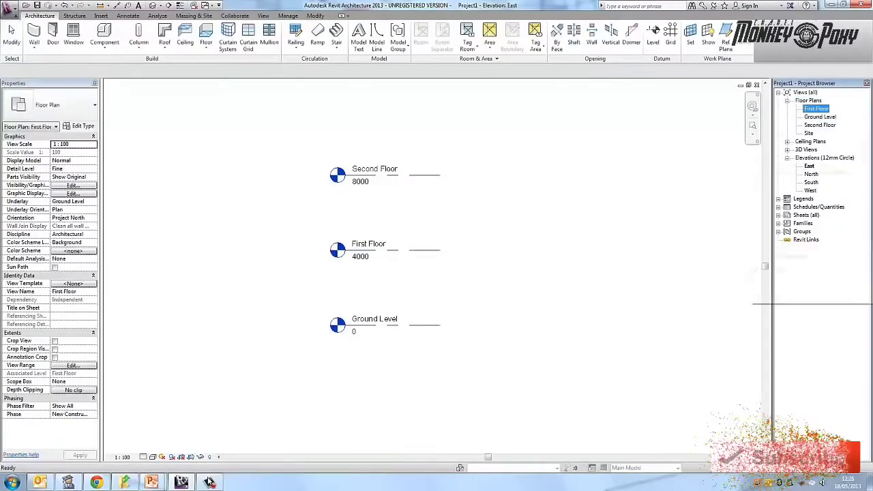
right_click(815, 110)
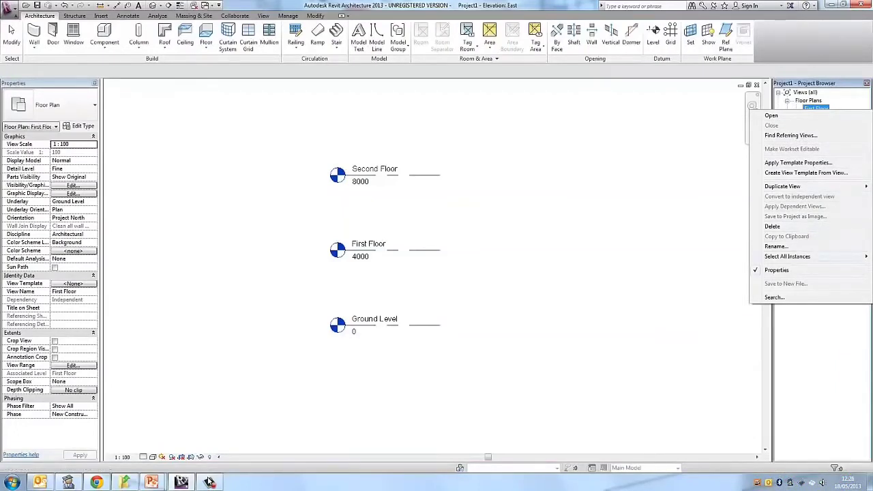
click(776, 247)
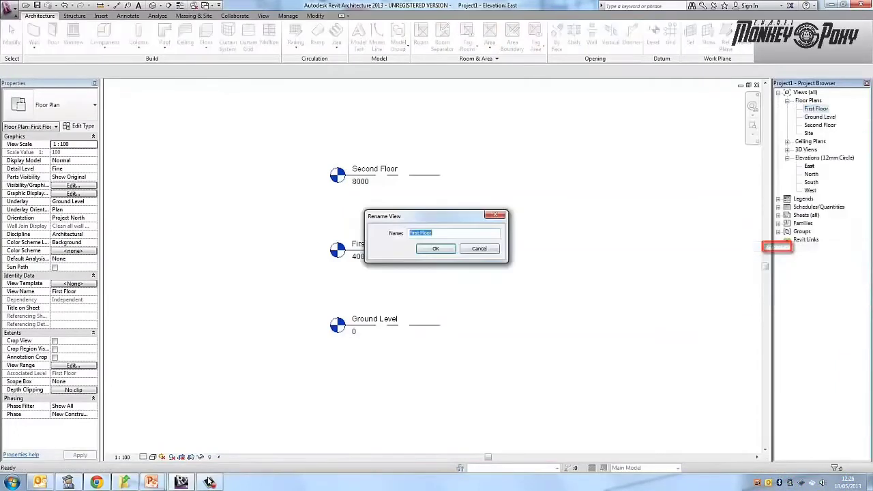
key(BackSpace)
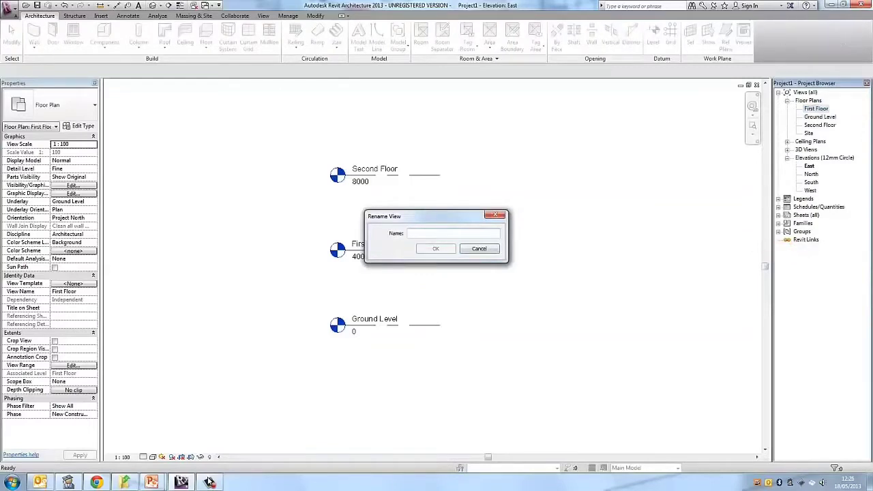
text(3rd)
key(BackSpace)
key(BackSpace)
key(BackSpace)
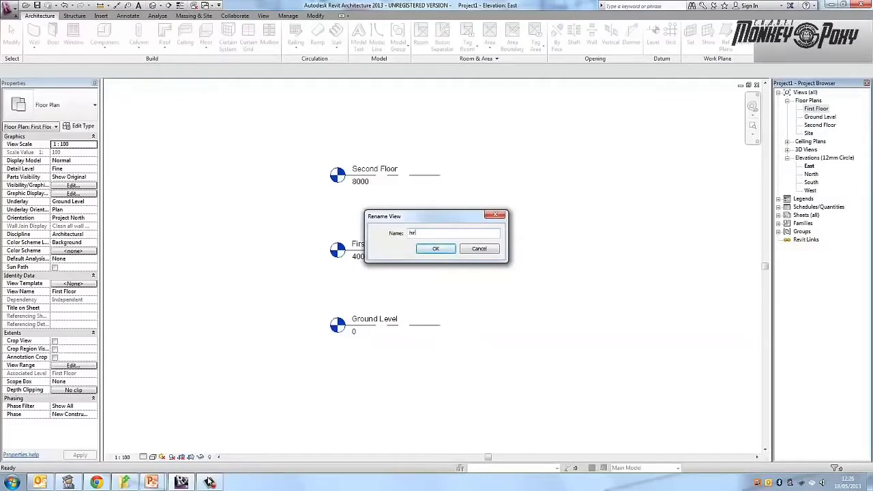
text(third f)
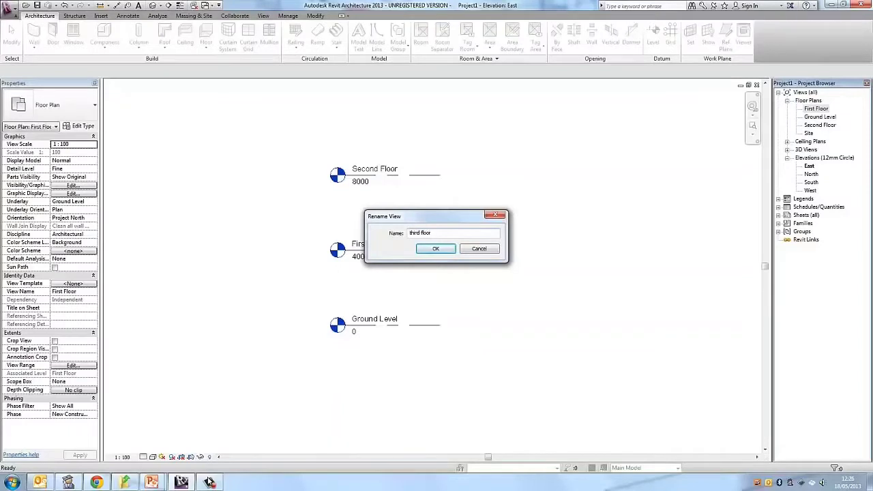
text(loor)
key(Return)
key(Return)
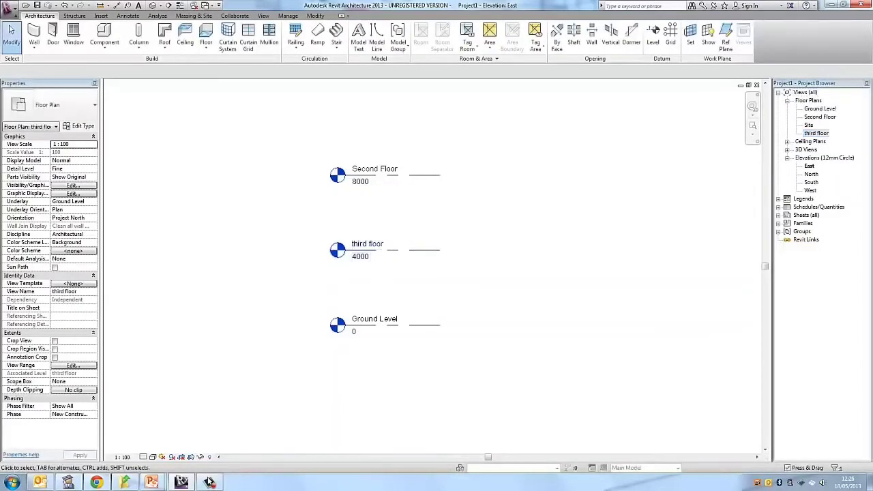
- Rename the "third floor" plan view as First Floor, renaming the corresponding level and views too
right_click(817, 132)
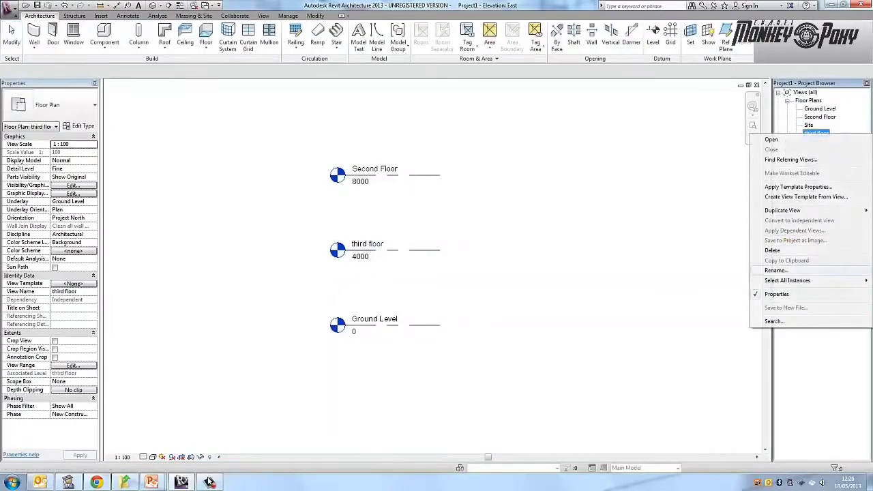
click(774, 270)
key(BackSpace)
text(Fi)
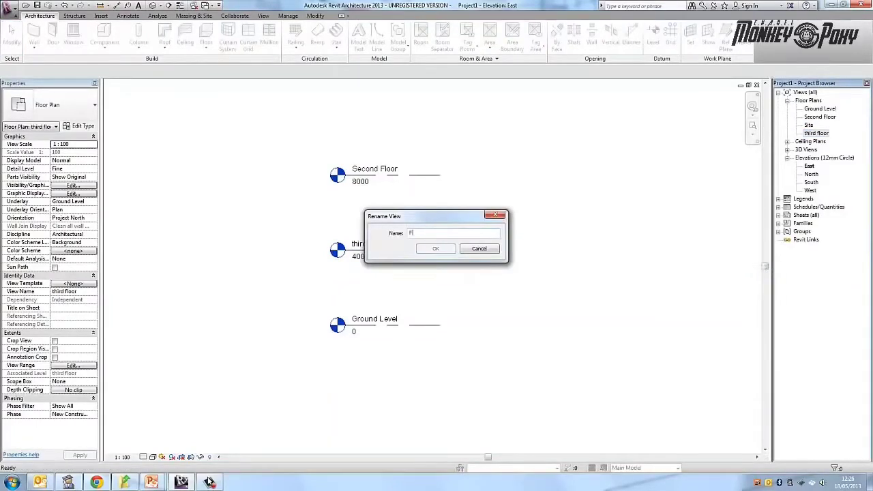
text(rst)
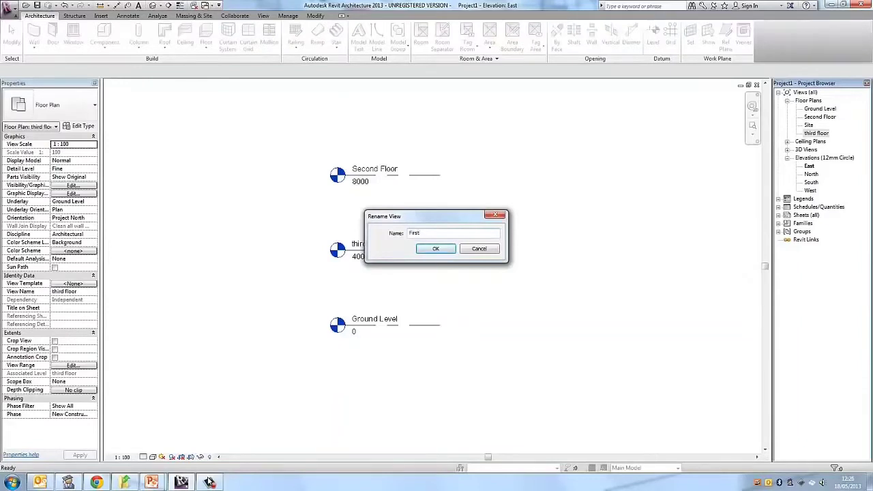
text( Floor)
key(Return)
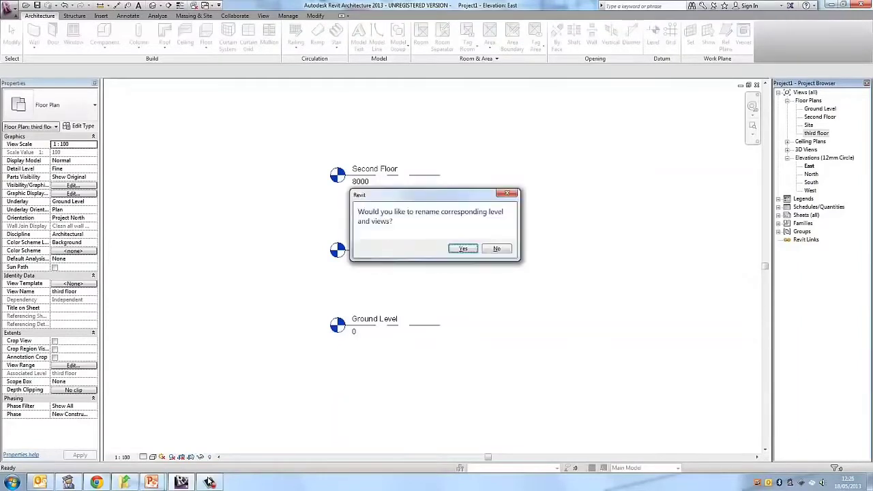
key(Return)
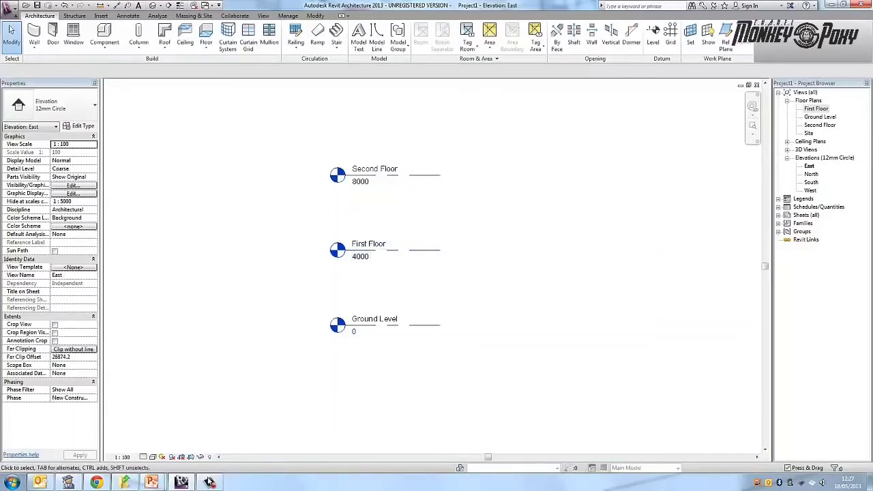
- Open the Ground Level floor plan with all four elevation markers in view
click(815, 109)
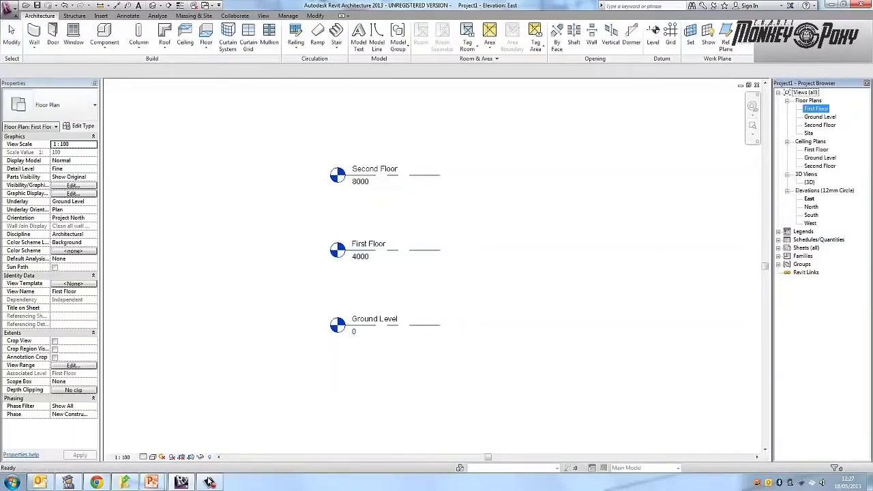
key(Down)
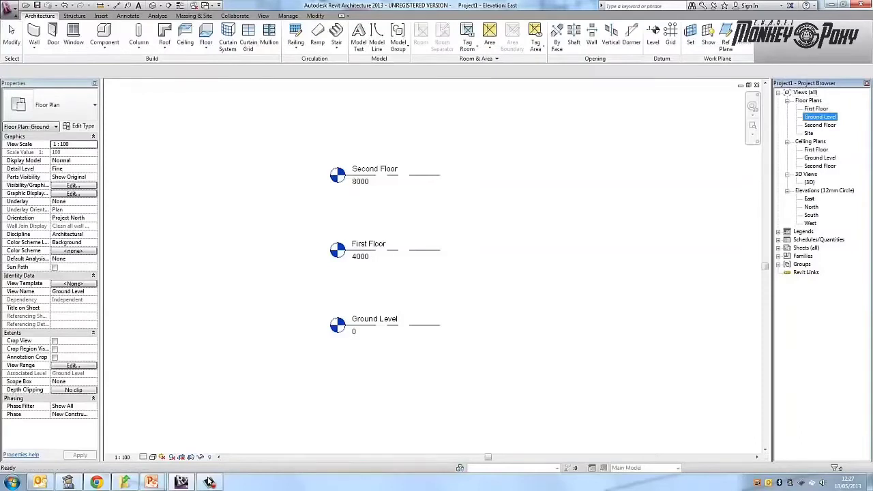
key(Return)
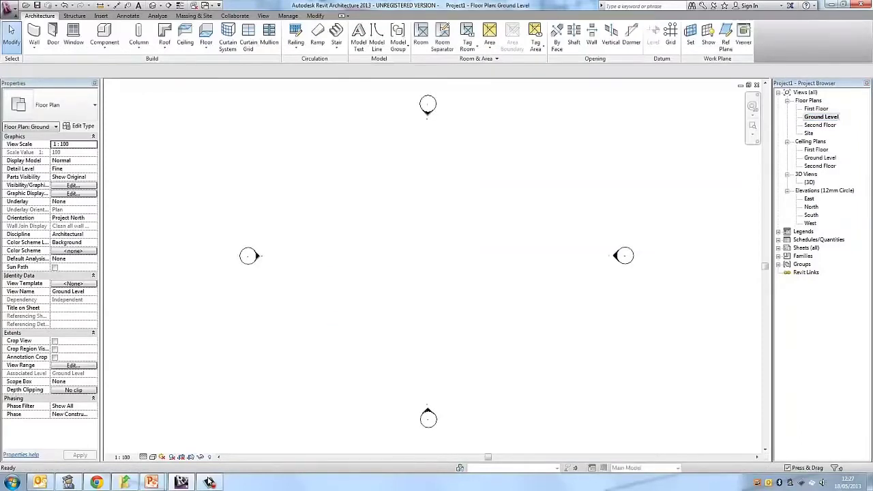
scroll(444, 199, down, 2)
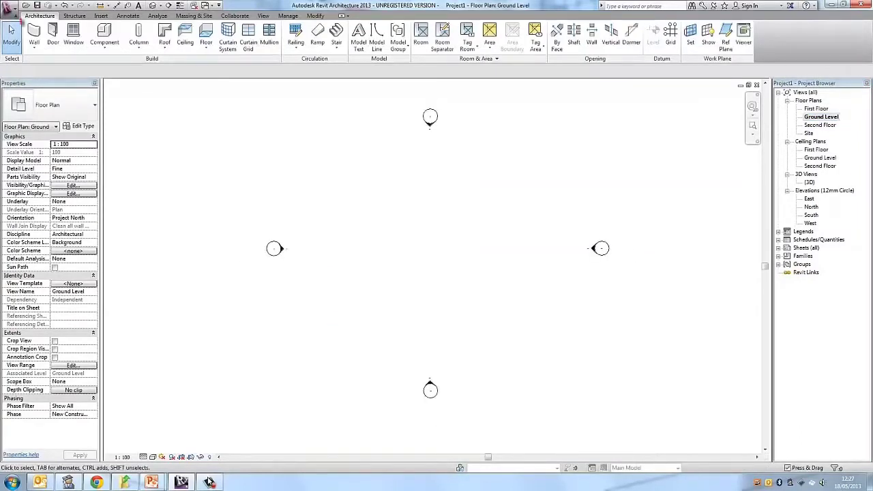
middle_drag(443, 200, 398, 200)
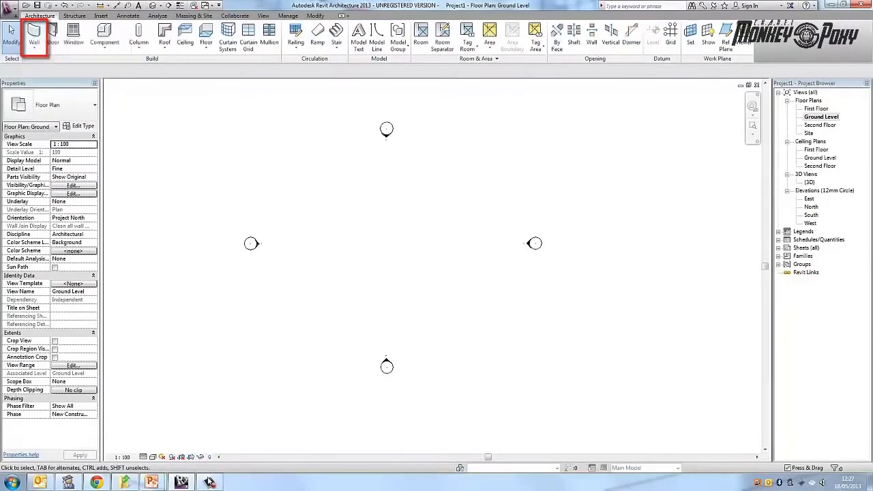
- Start the Wall tool and set the new walls' top constraint to "Up to level: Second Floor"
key(w)
key(a)
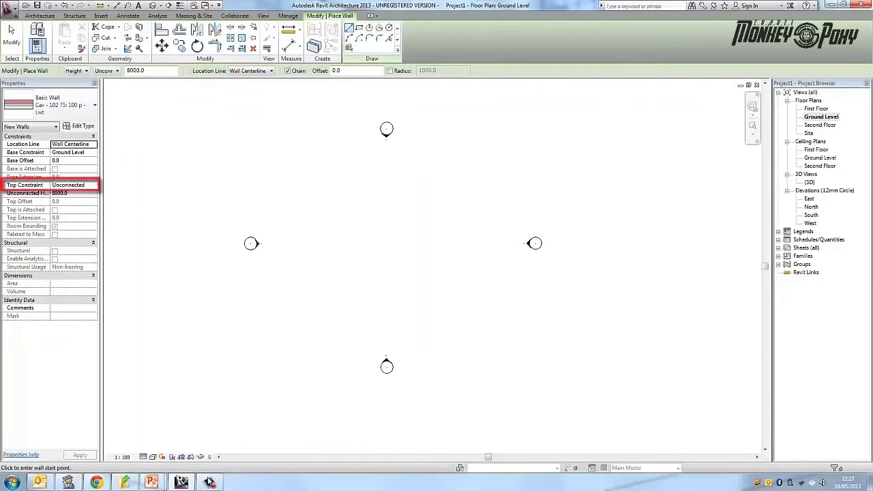
click(94, 186)
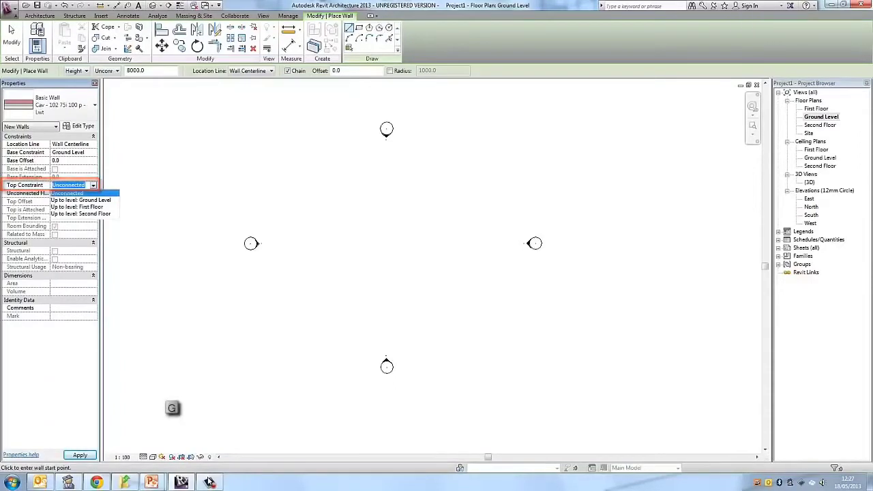
click(81, 213)
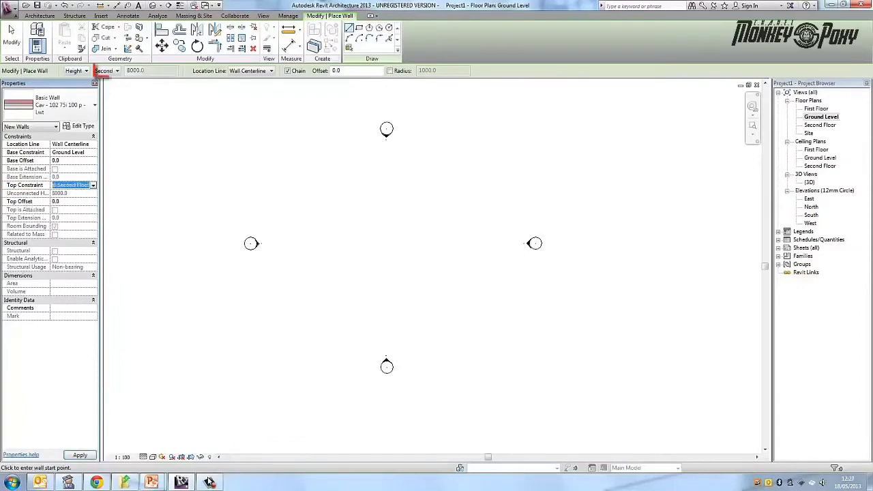
- Try to set the new walls' height to Ground Level
click(109, 71)
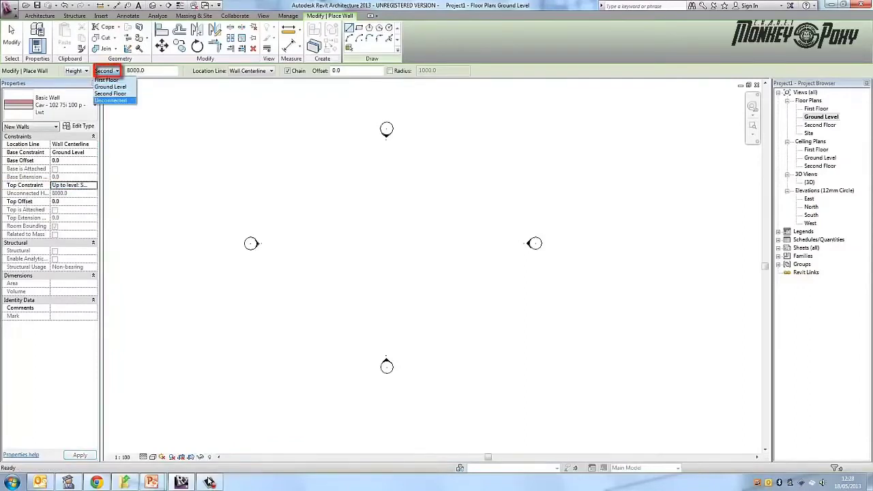
click(110, 87)
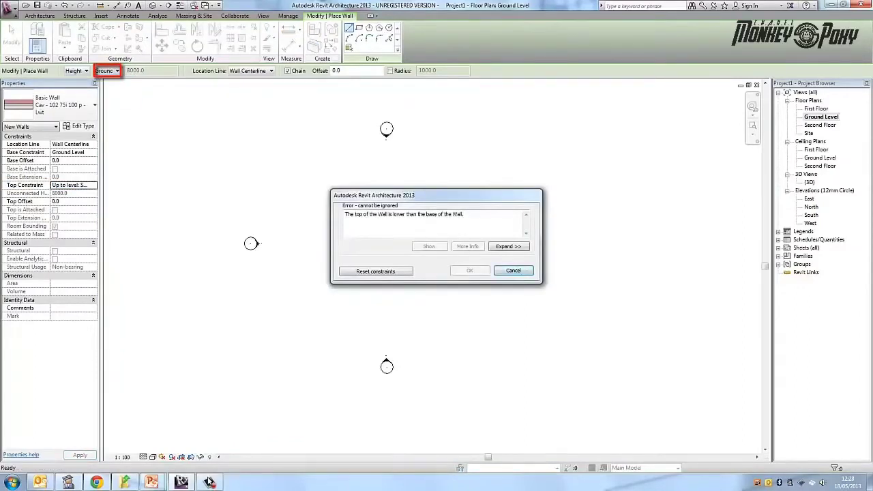
click(513, 270)
- Reset the new walls' top constraint to "Up to level: Second Floor" and look at the wall's type properties without changing them
click(93, 185)
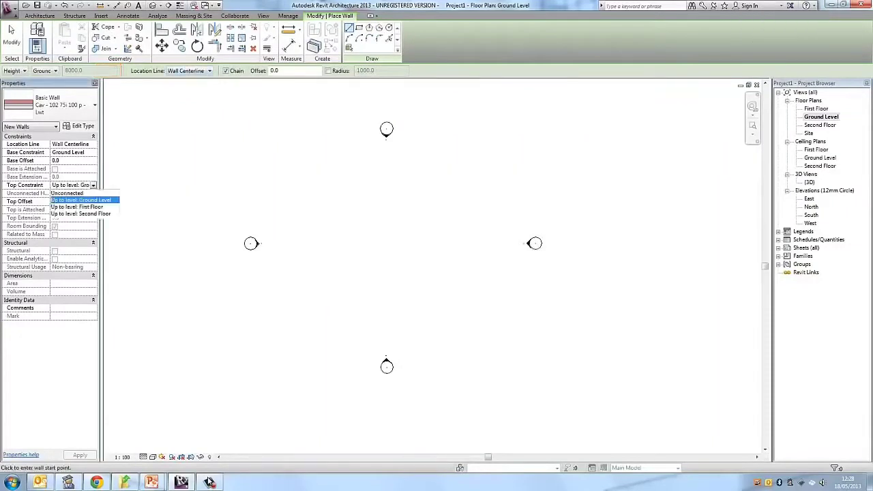
click(82, 214)
click(79, 454)
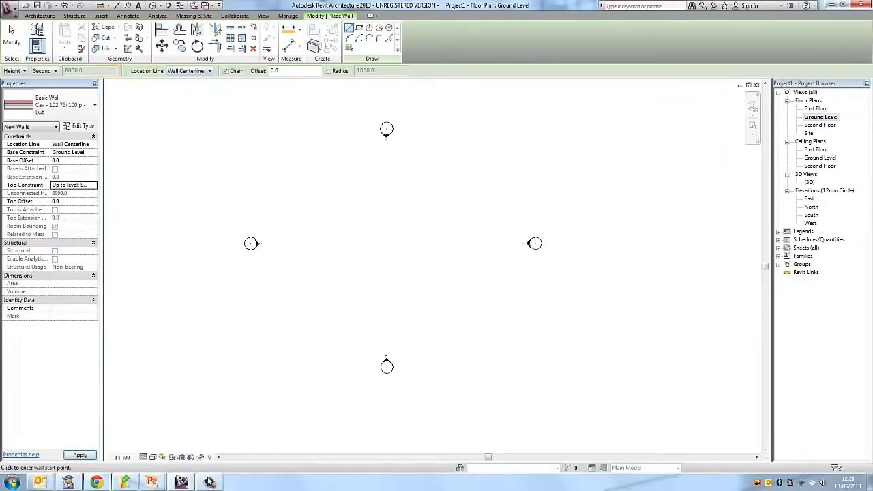
click(80, 126)
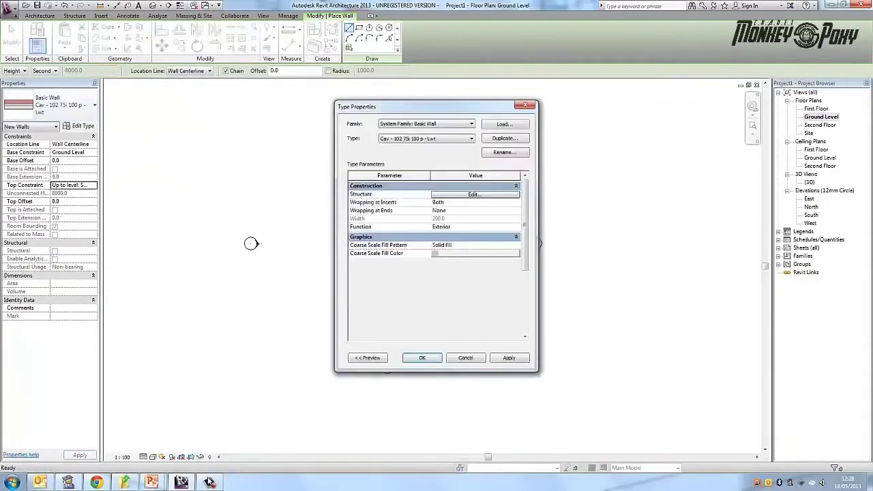
click(465, 358)
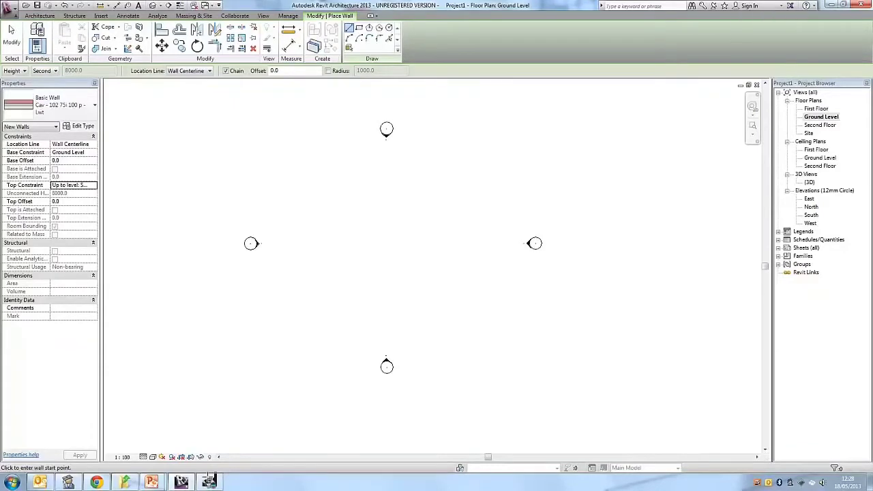
- Draw a horizontal wall 15000 long on the Ground Level plan, between the north elevation marker and the plan's centre
click(297, 200)
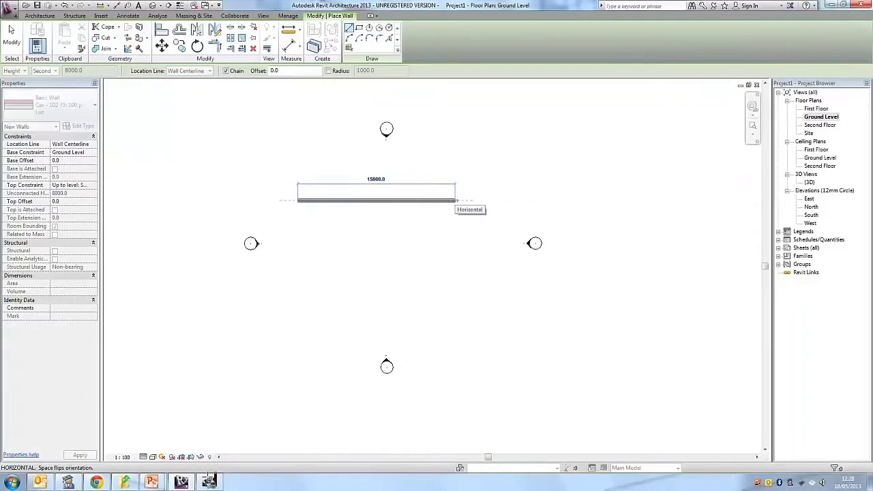
text(0)
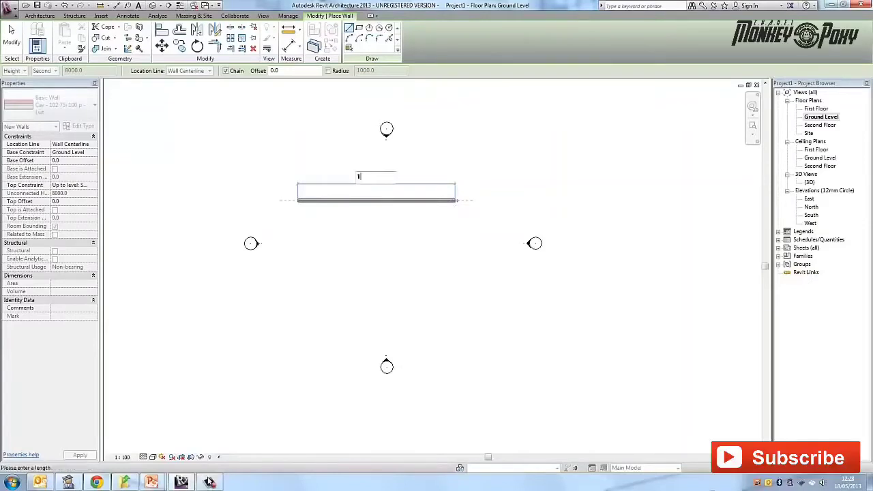
key(BackSpace)
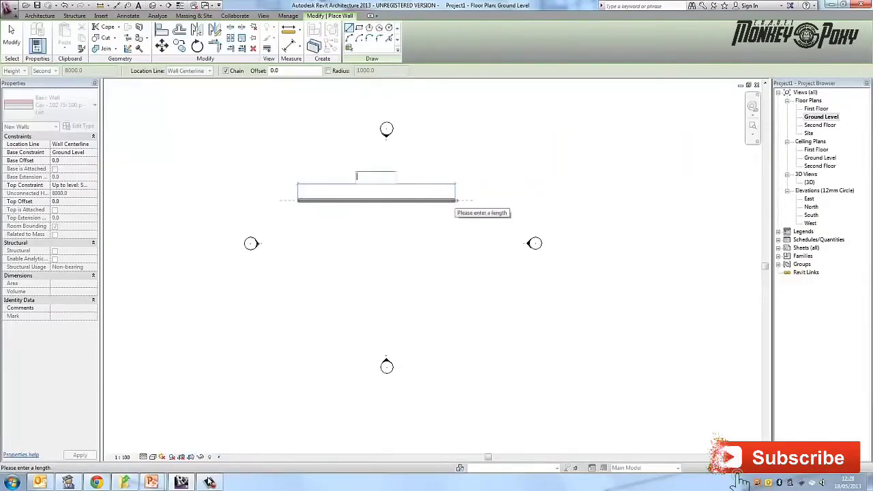
text(1500)
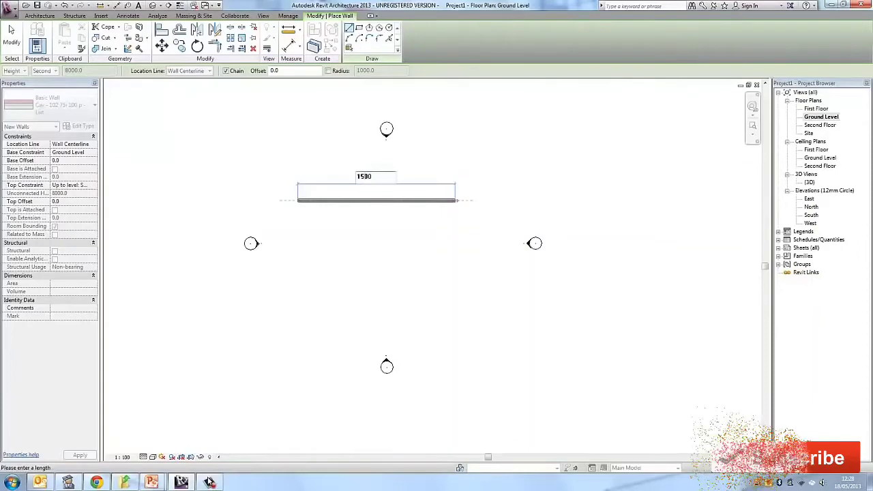
text(0)
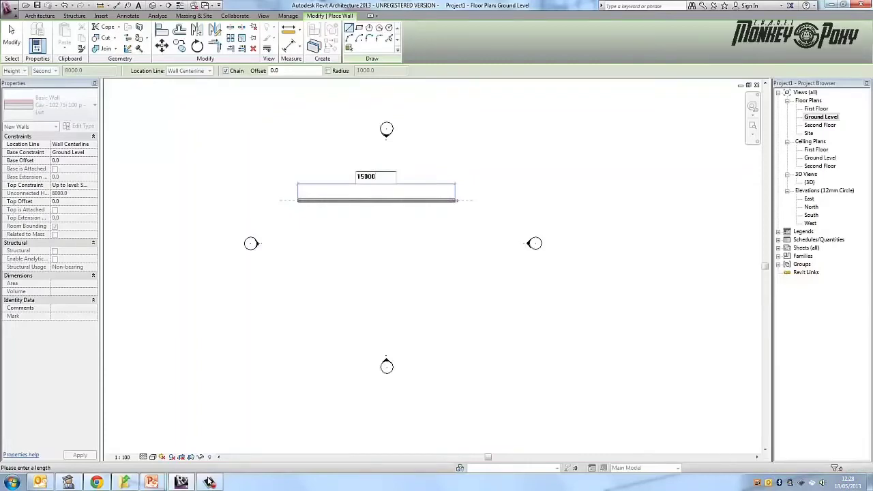
key(Return)
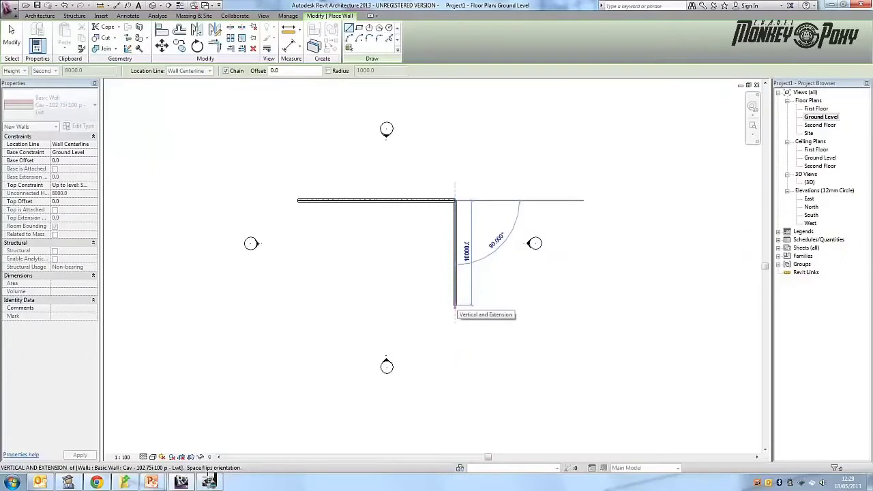
- Complete the rectangular enclosure with an east wall about 10000 long, a matching south wall and a closing west wall, and finish the Wall command
click(455, 307)
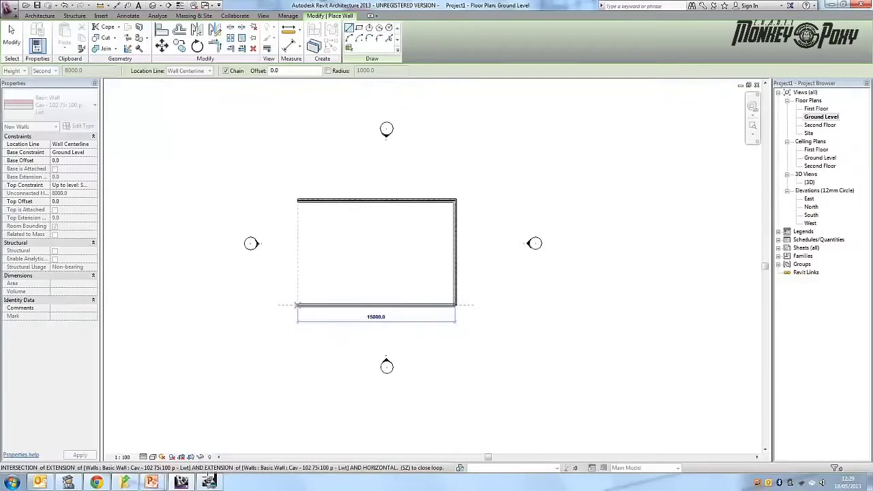
click(297, 304)
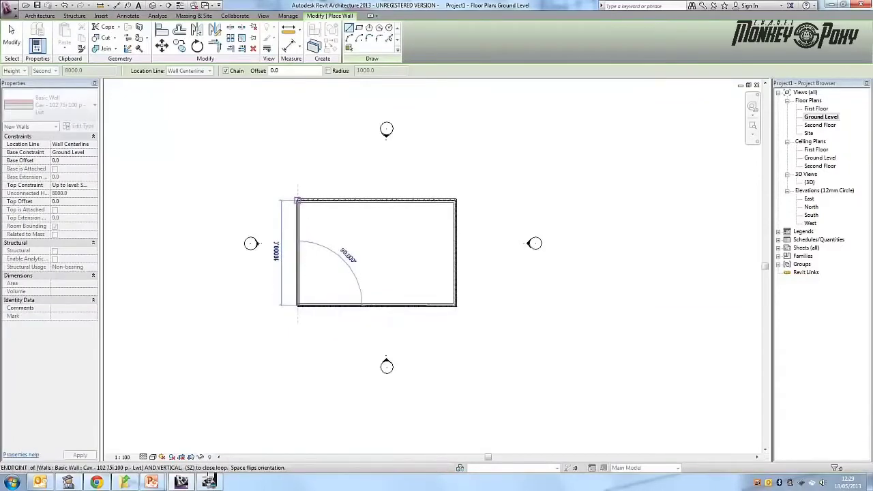
click(297, 200)
key(Escape)
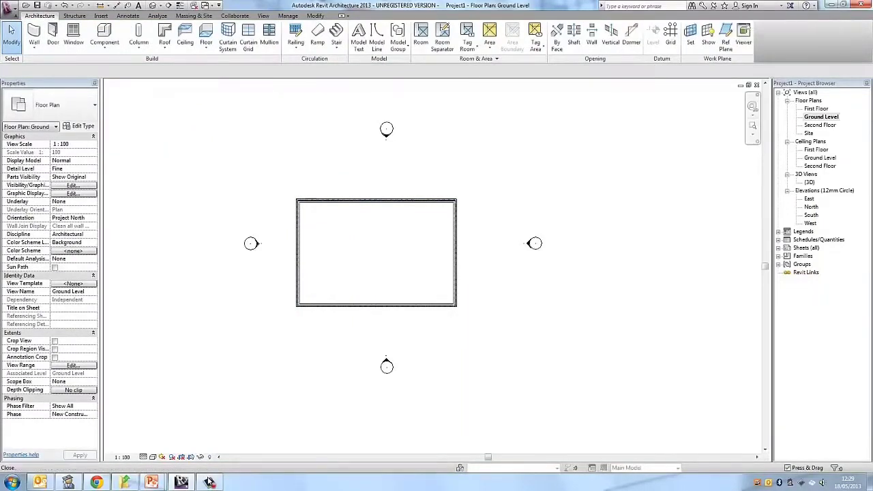
- Open the {3D} view and inspect the four walls from different angles
double_click(810, 182)
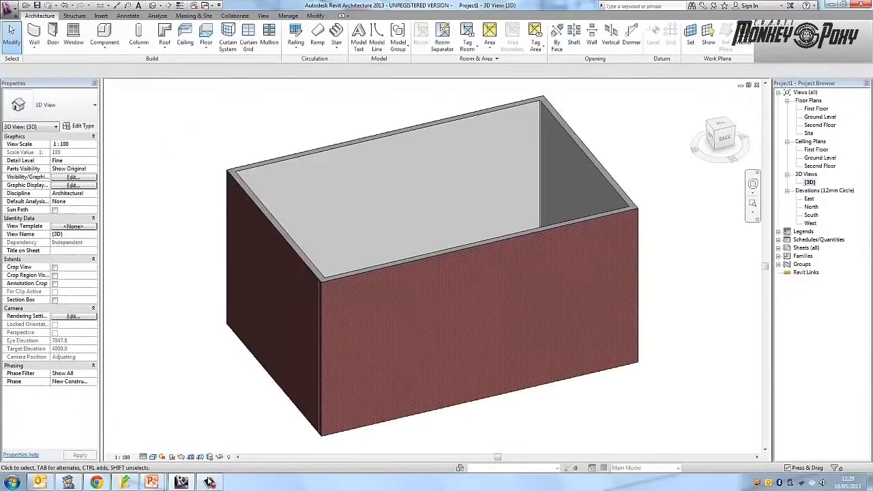
shift+middle_drag(477, 286, 538, 261)
scroll(538, 261, up, 1)
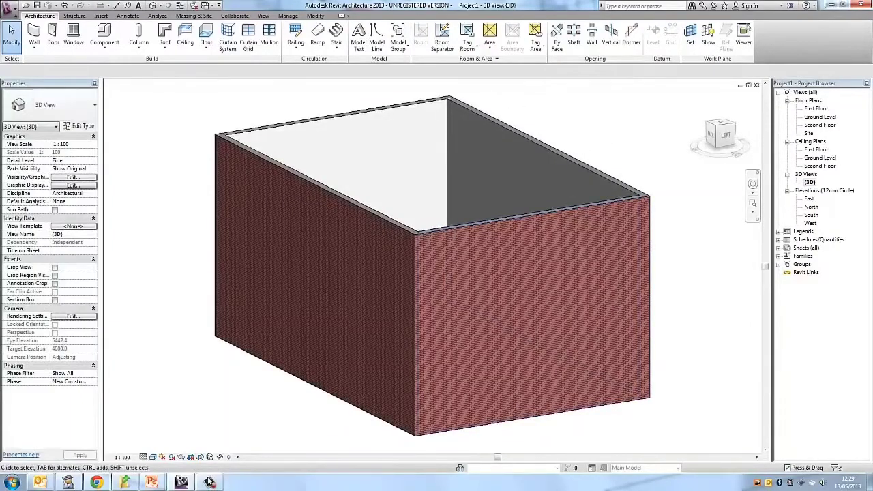
scroll(571, 99, down, 1)
middle_drag(571, 99, 526, 140)
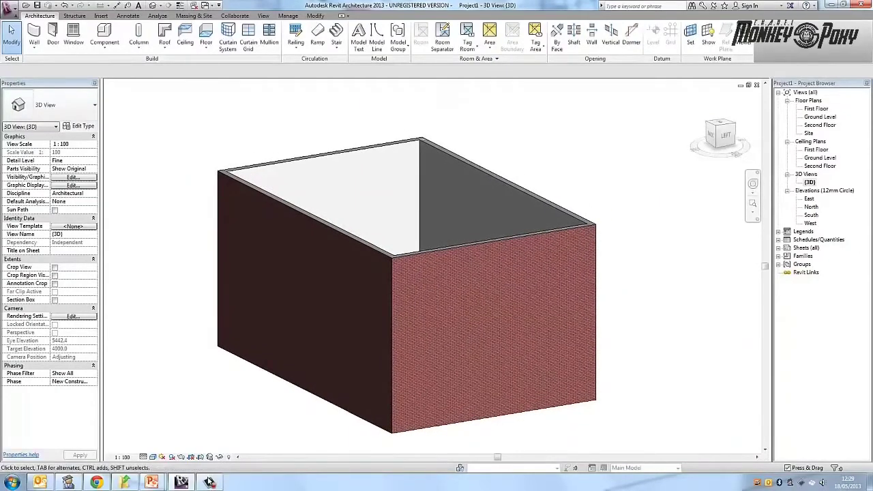
- Tile the open 3D, Ground Level plan and East elevation views side by side and fit the model in each one
key(w)
key(t)
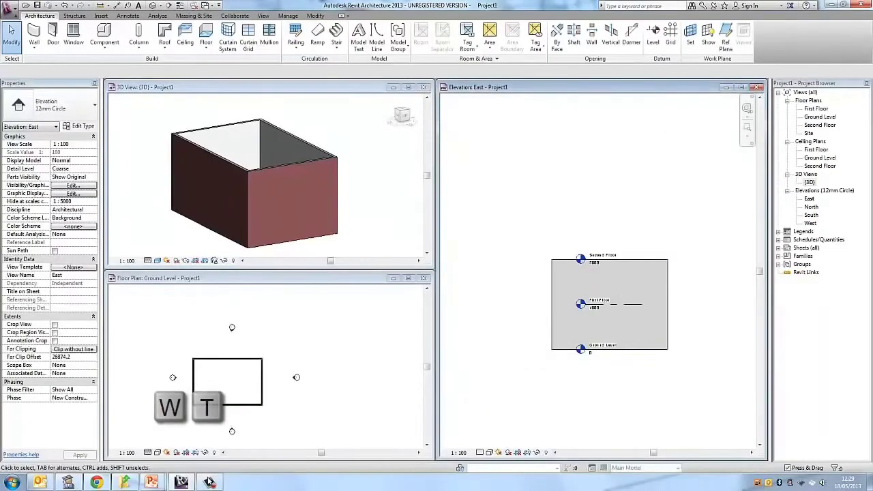
key(z)
key(e)
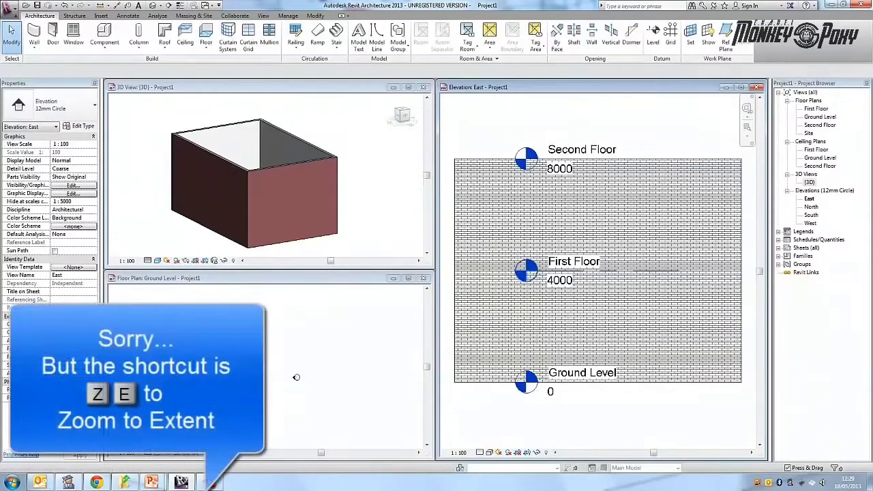
click(368, 211)
key(z)
key(a)
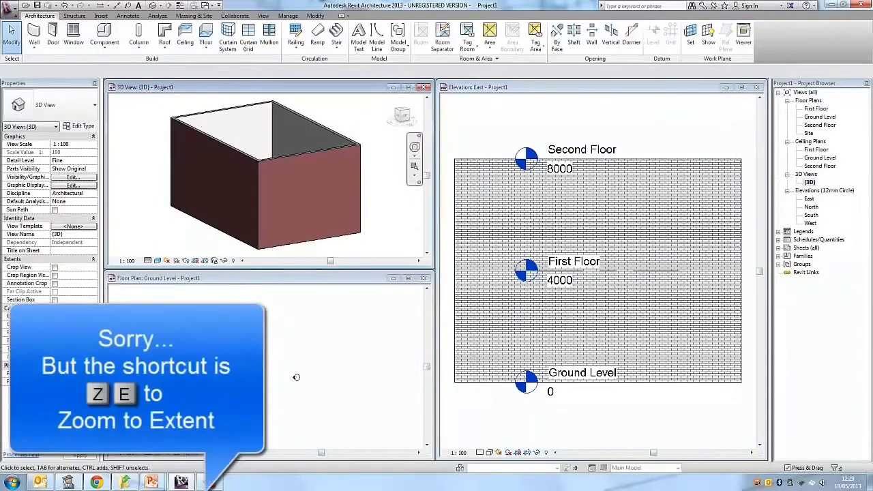
click(296, 377)
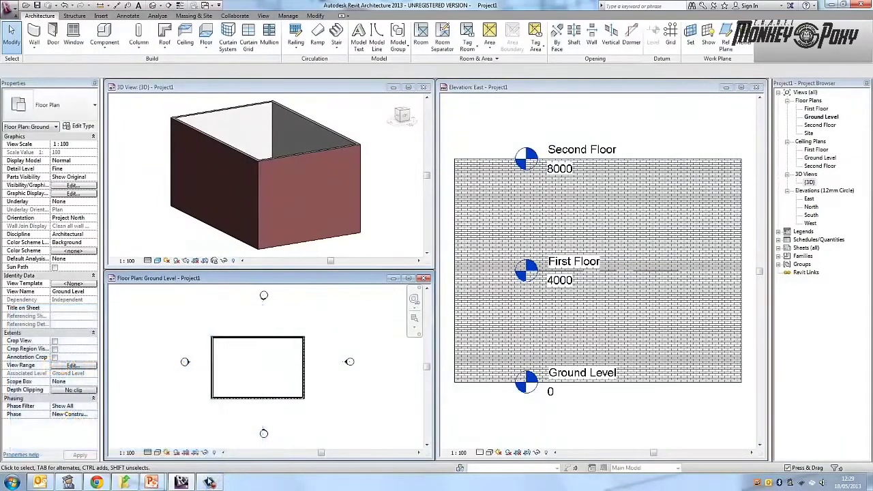
- Set the east wall's top constraint to "Up to level: First Floor"
click(379, 205)
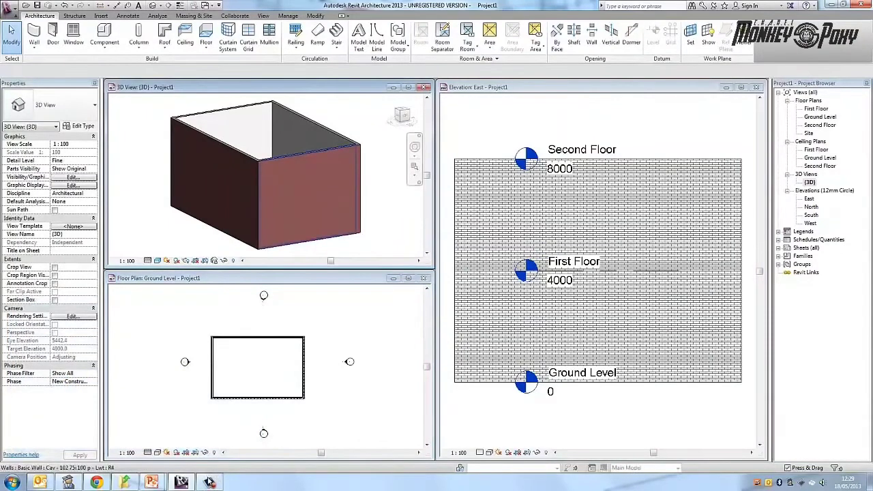
click(359, 193)
click(306, 133)
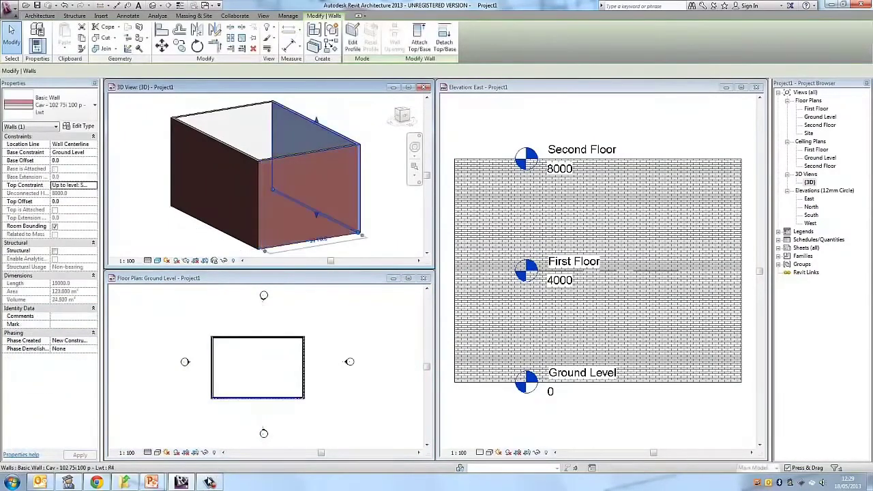
click(372, 130)
click(272, 189)
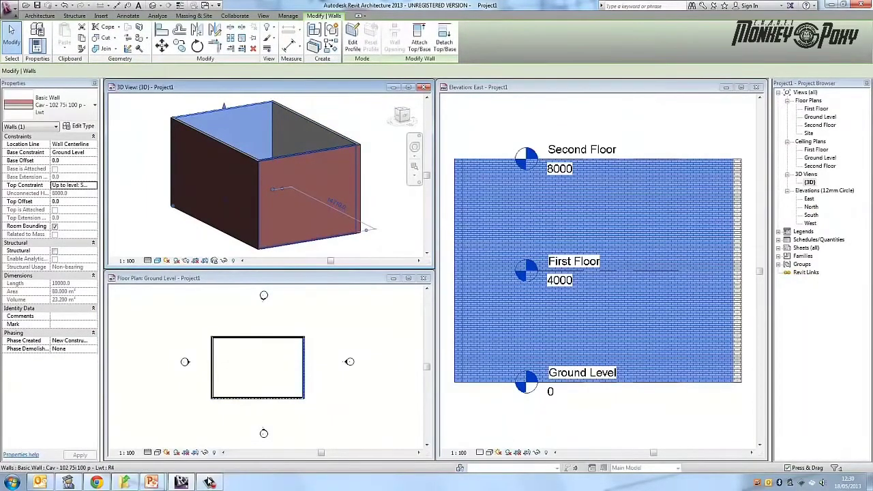
click(93, 185)
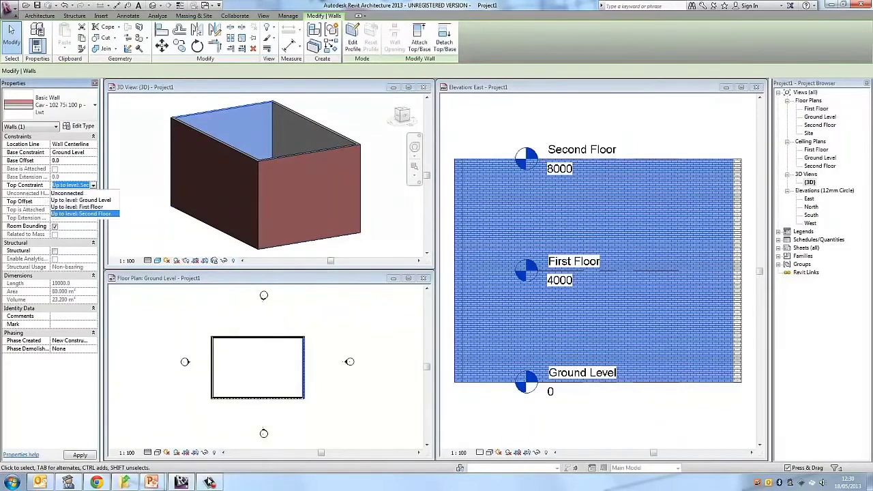
click(77, 207)
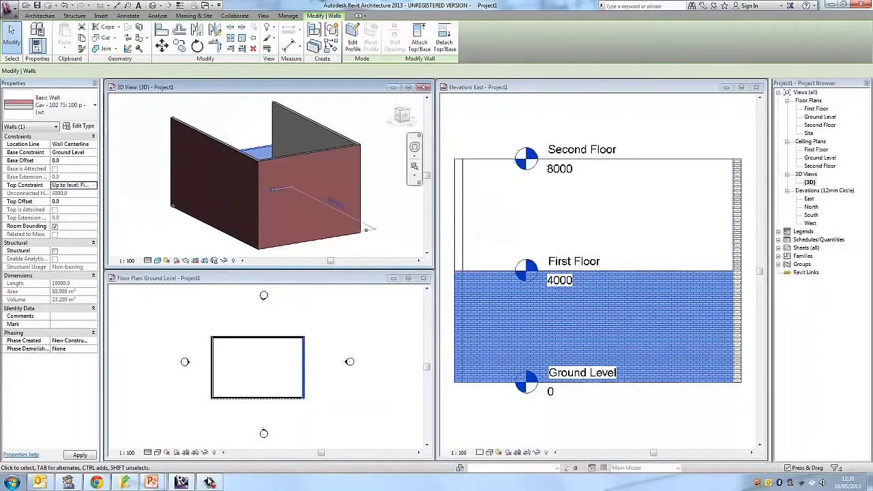
key(Escape)
- Select the east wall in the East elevation and set its top constraint back to "Up to level: Second Floor"
click(502, 222)
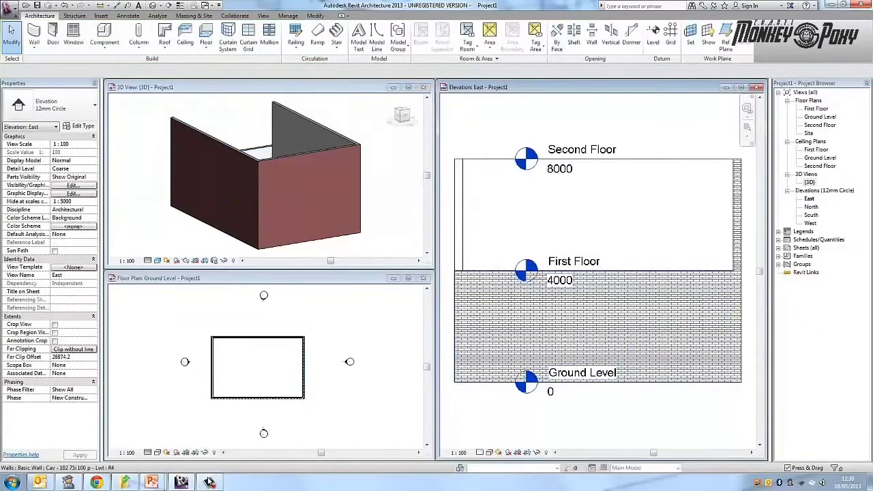
click(501, 272)
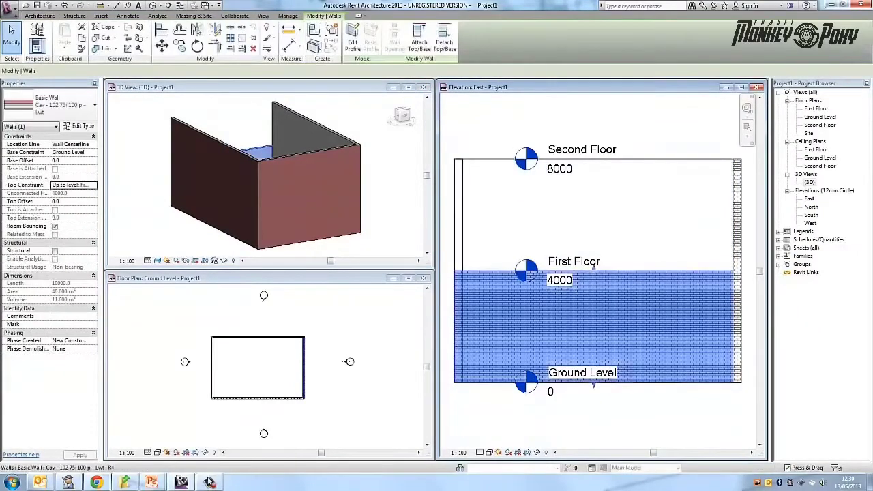
click(94, 184)
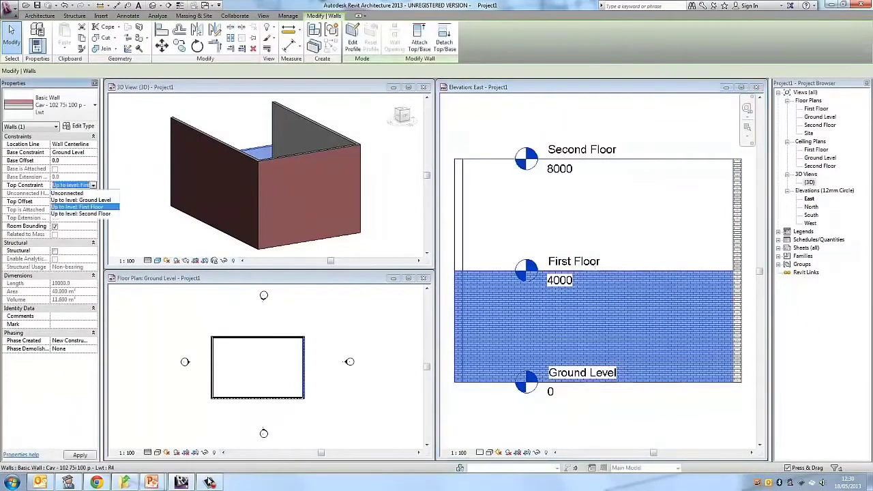
click(81, 213)
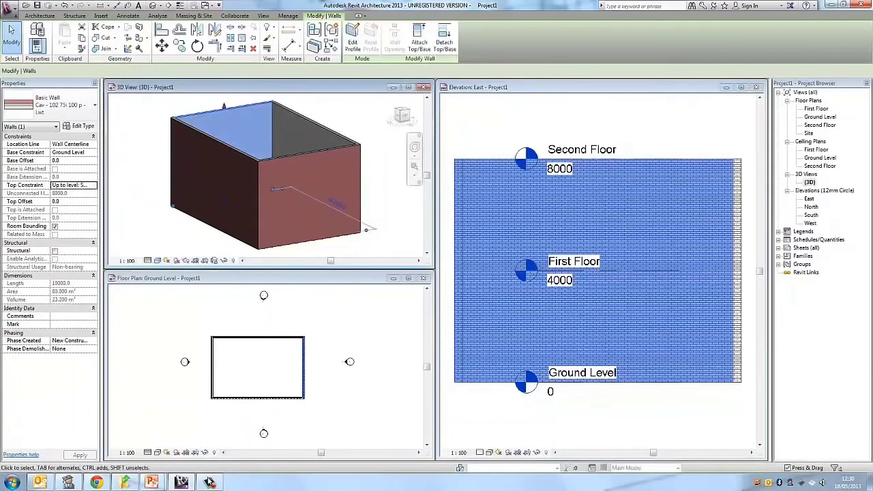
click(647, 126)
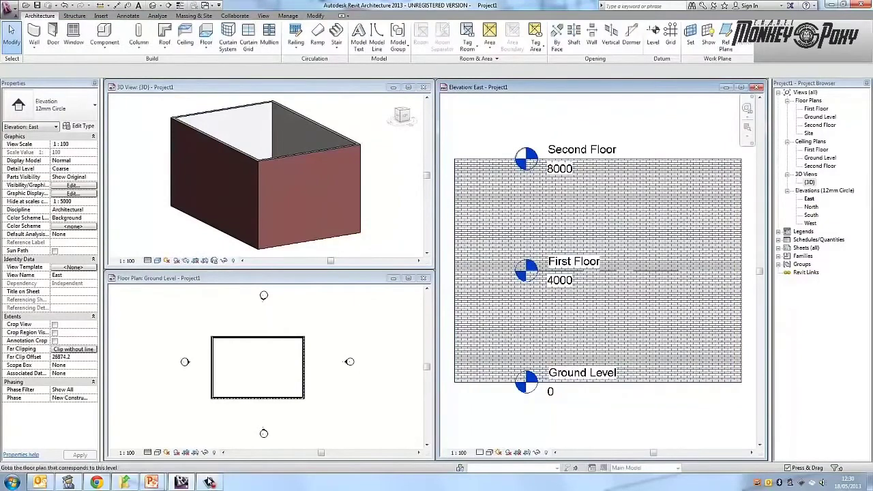
- Show the Ground Level floor plan alone across the whole drawing area, fitted to its extents
click(311, 241)
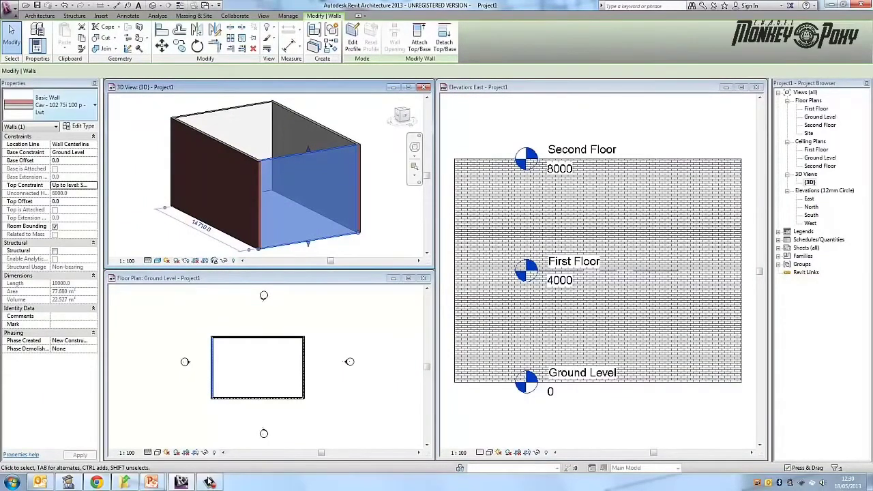
key(Escape)
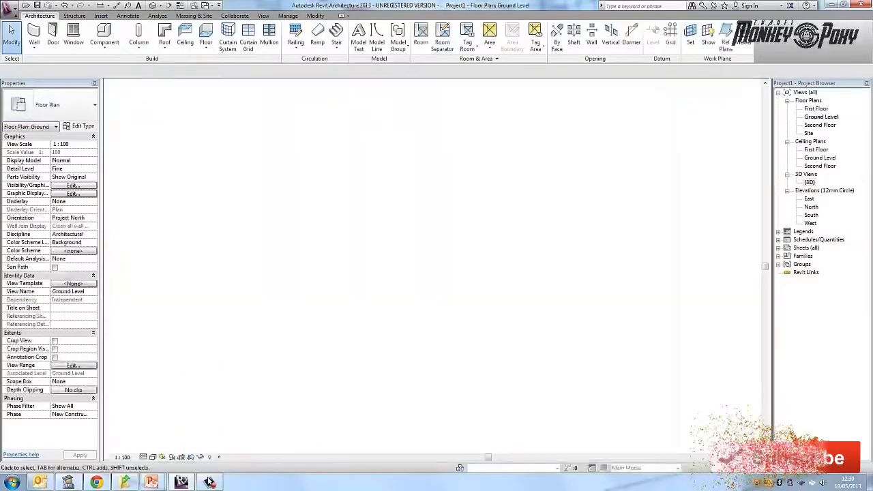
key(z)
key(e)
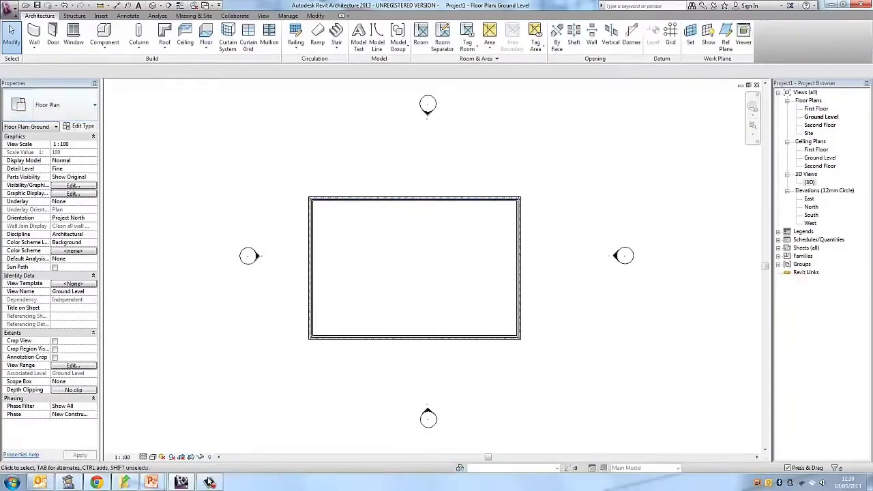
- Change the east wall's type to "Ext - 215 - Brick" in the Ground Level plan
click(522, 267)
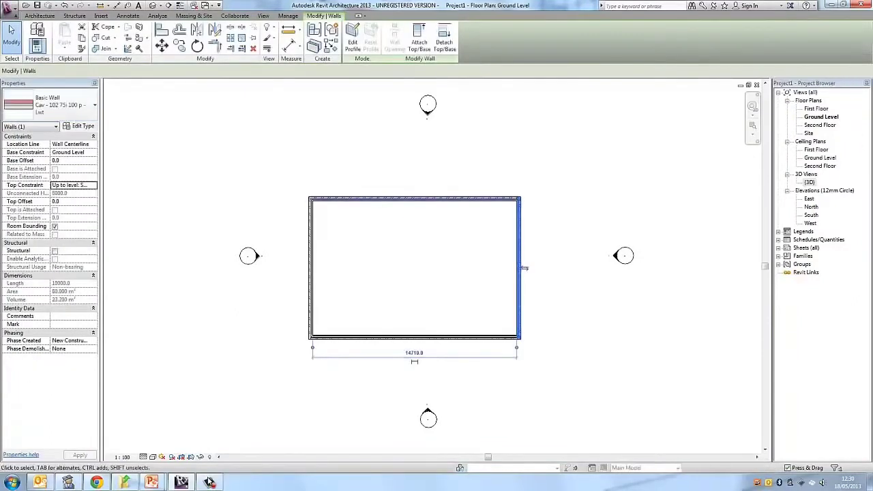
click(67, 105)
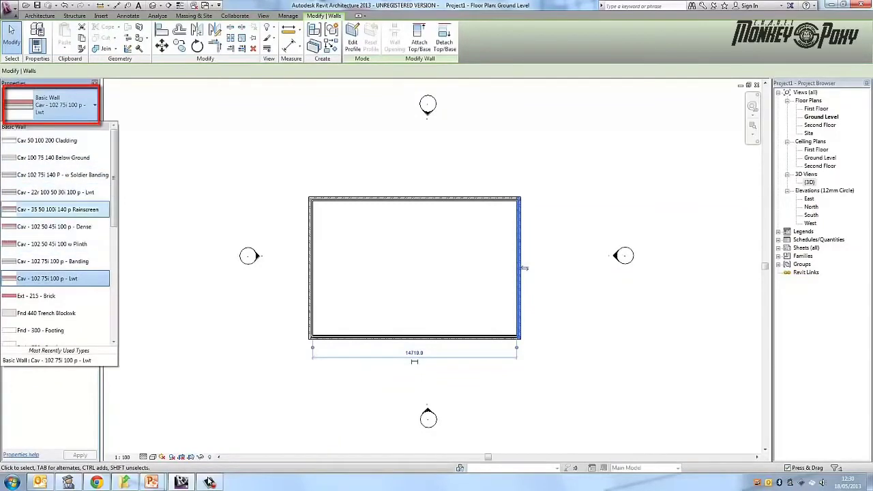
scroll(58, 264, down, 2)
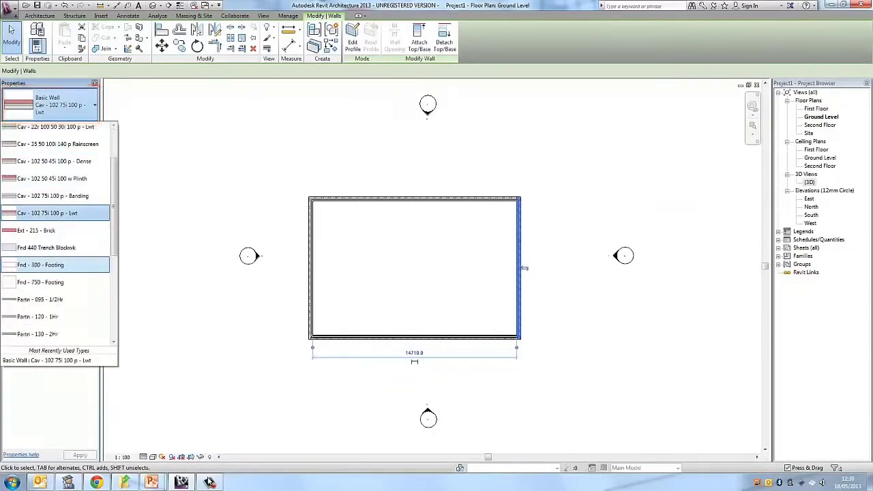
key(ctrl+z)
click(56, 230)
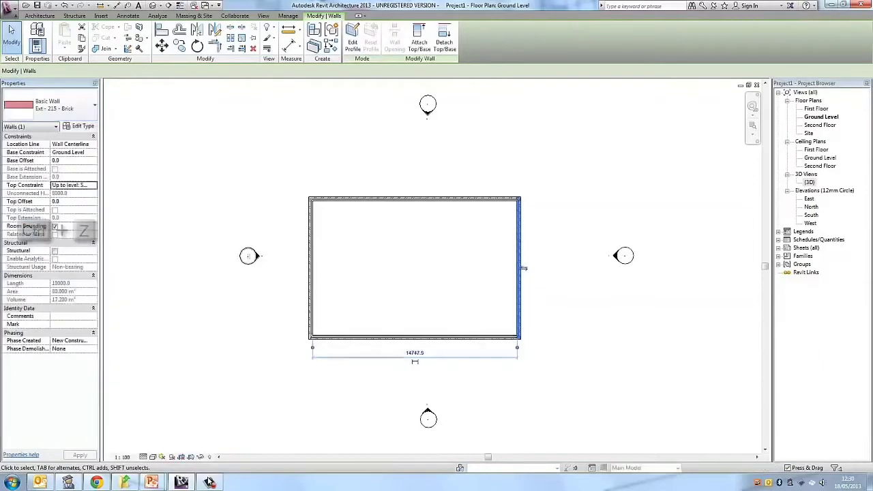
- Examine the north-east corner up close to compare the brick wall with the adjoining north cavity wall
key(Escape)
scroll(499, 244, up, 3)
middle_drag(609, 256, 488, 325)
scroll(488, 325, up, 1)
click(382, 172)
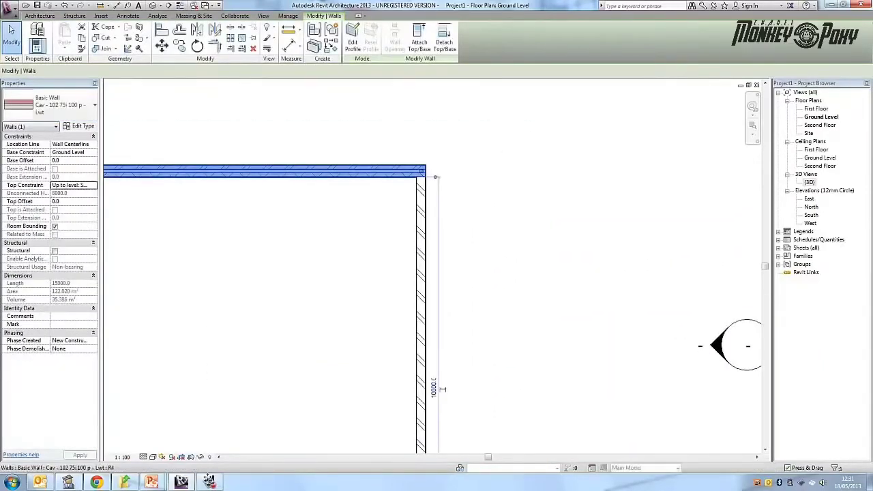
key(Escape)
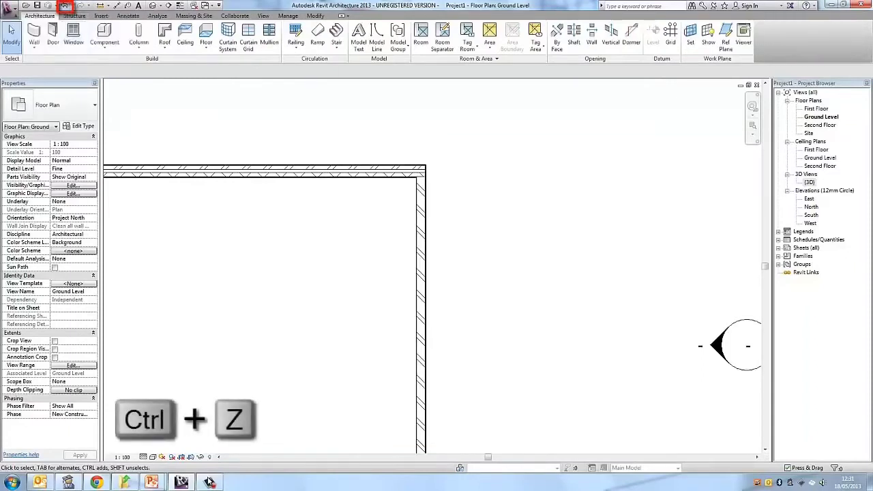
- Undo the east wall's change to the "Ext - 215 - Brick" type and check the restored wall in the Ground Level plan
click(64, 6)
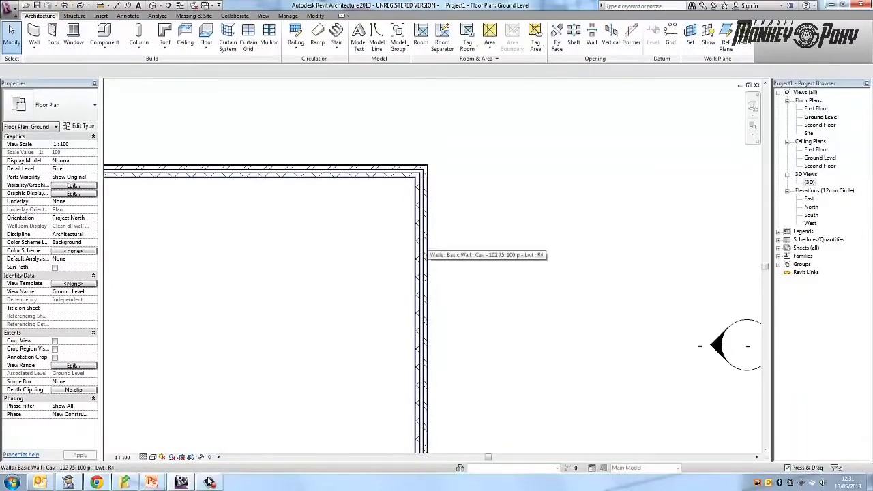
click(421, 244)
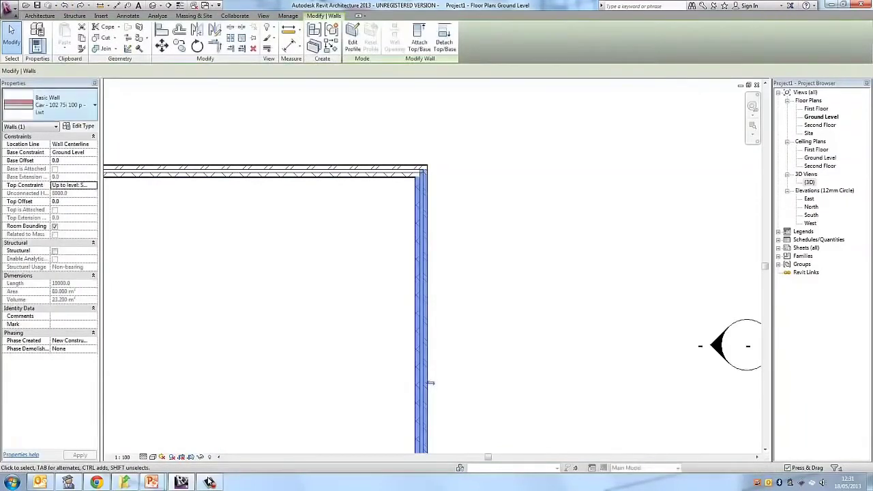
key(Escape)
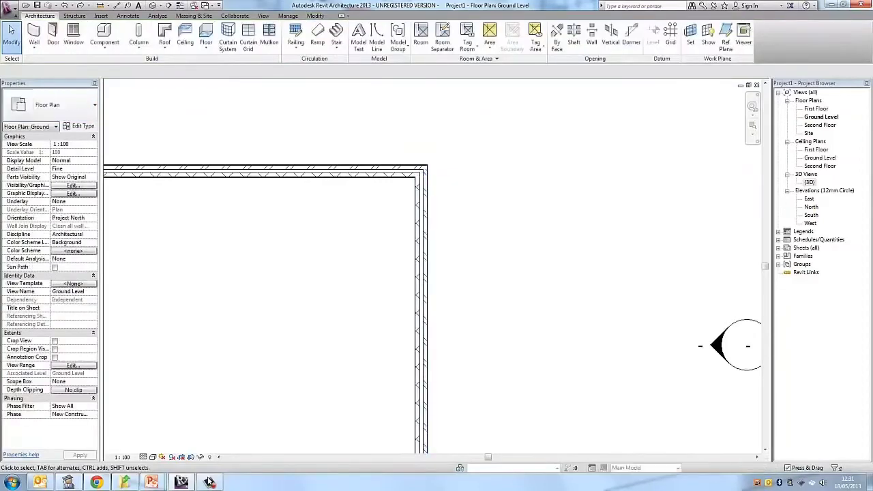
scroll(531, 177, down, 2)
scroll(507, 306, down, 1)
middle_drag(508, 306, 615, 251)
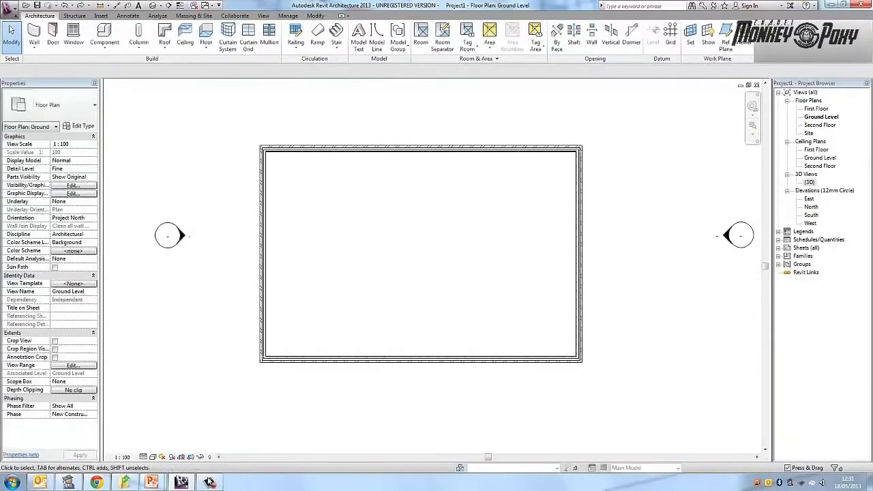
click(580, 252)
key(Escape)
- Tile the open plan, 3D and East elevation views, and pick the west wall in 3D to locate it in the plan
key(w)
key(t)
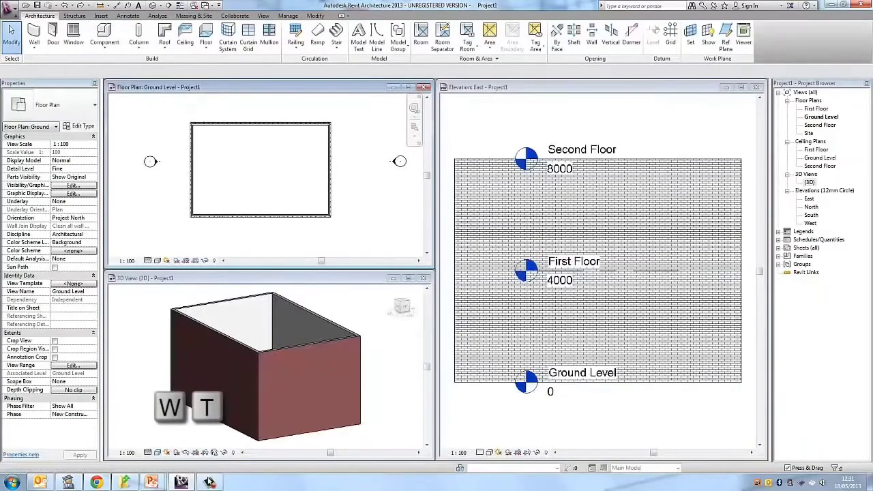
click(379, 355)
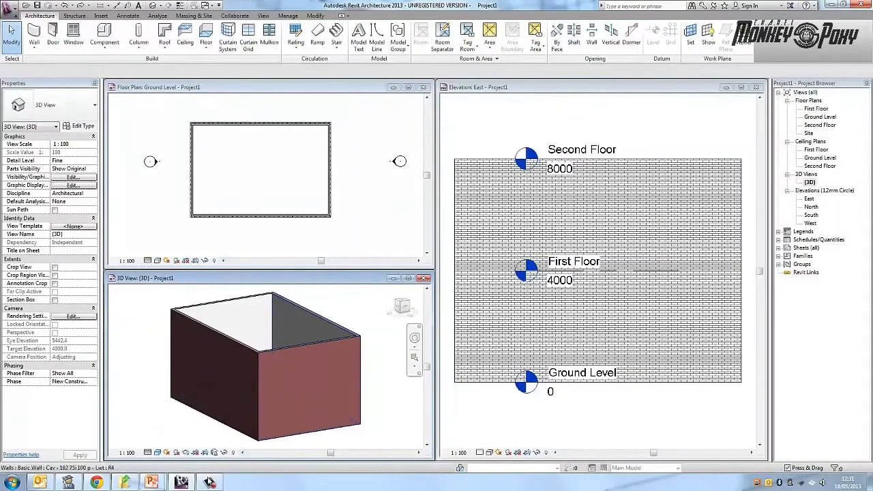
click(315, 343)
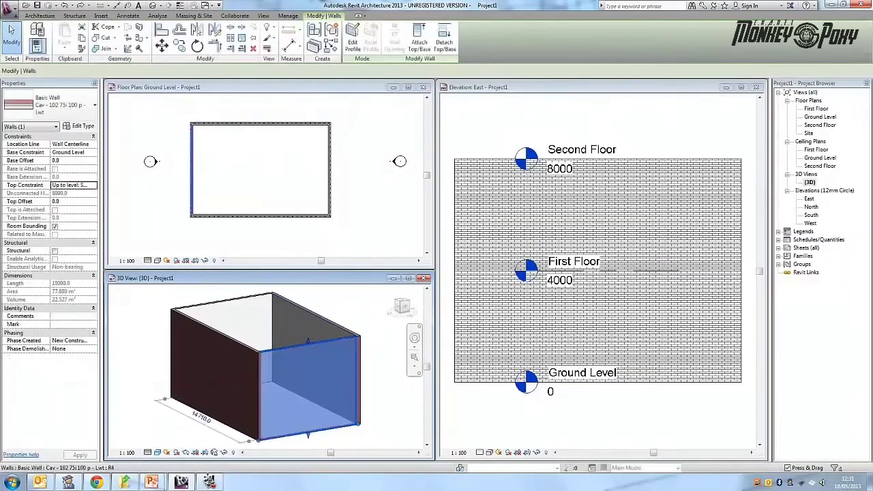
click(383, 358)
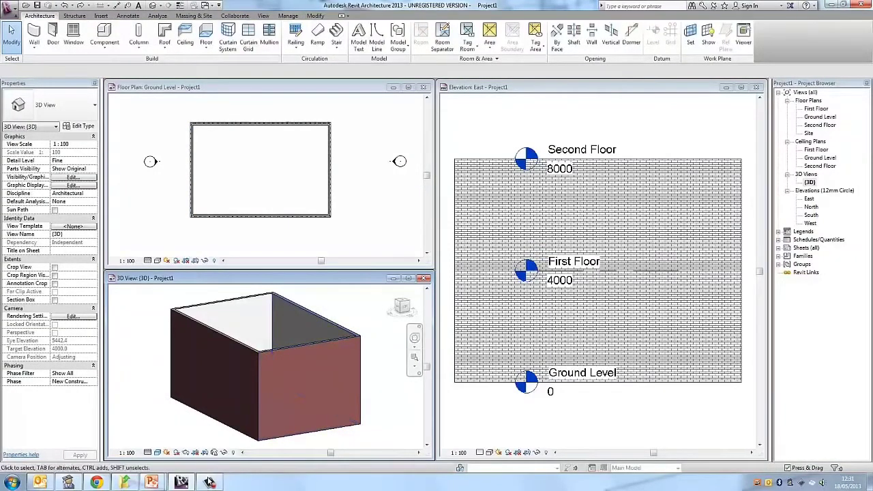
- Flip the orientation of the west wall in the Ground Level plan and check its outer face in the 3D view
click(330, 170)
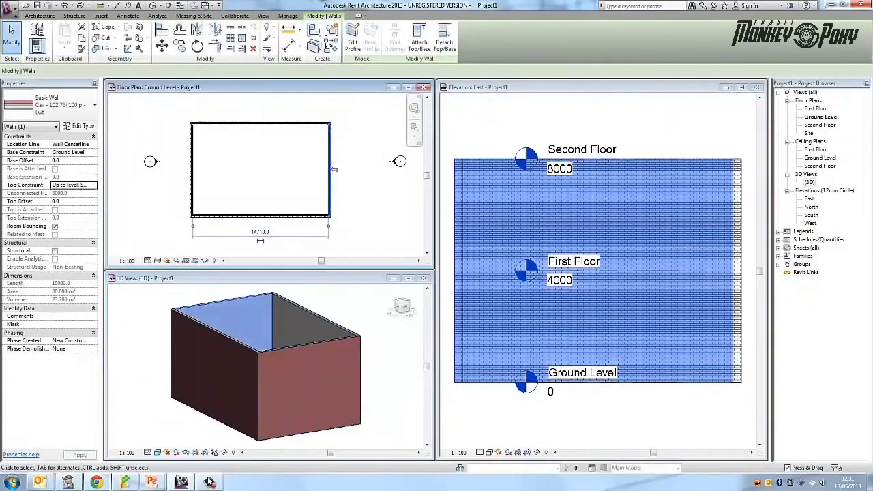
click(191, 169)
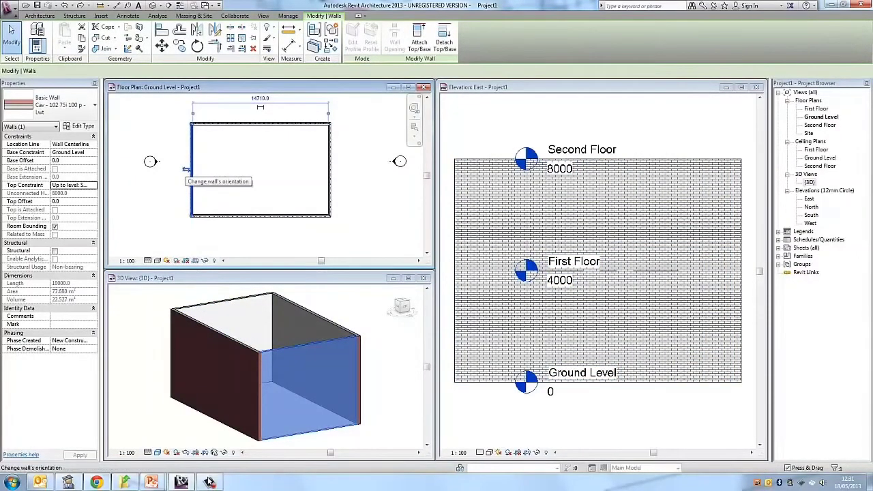
click(185, 170)
key(Escape)
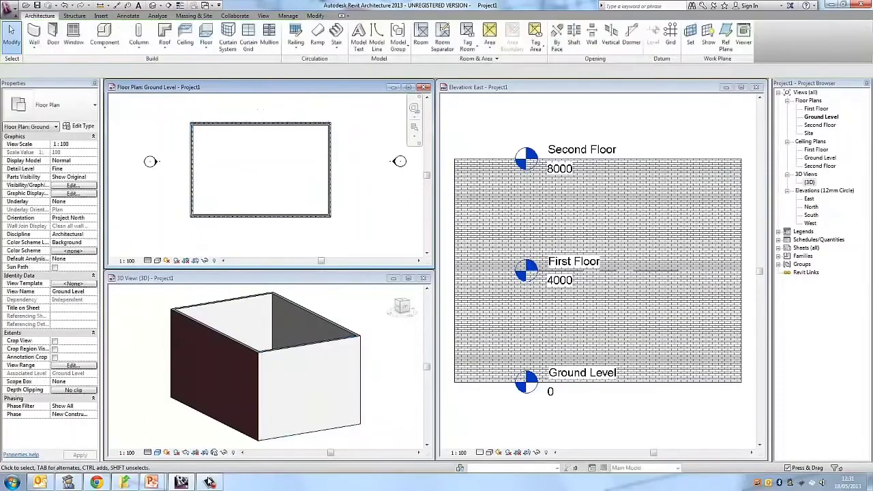
click(320, 305)
- Reselect the west wall in the Ground Level plan and flip its orientation back so the brick faces outwards
click(194, 169)
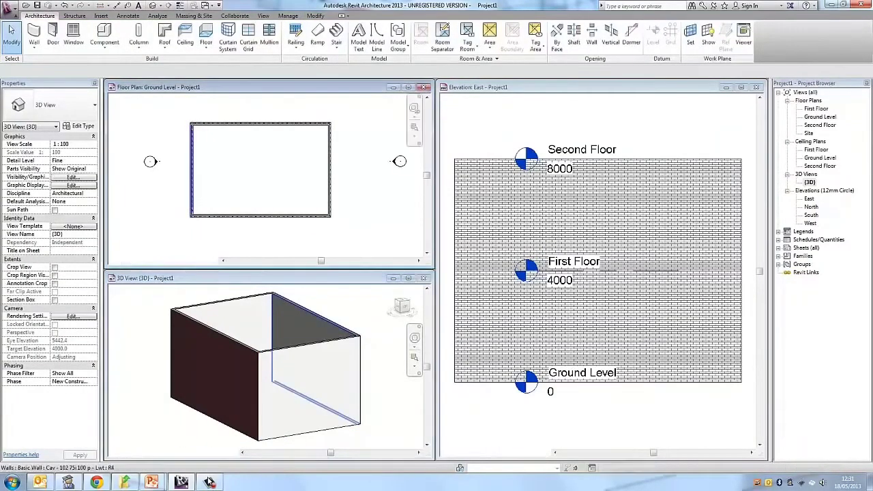
click(194, 169)
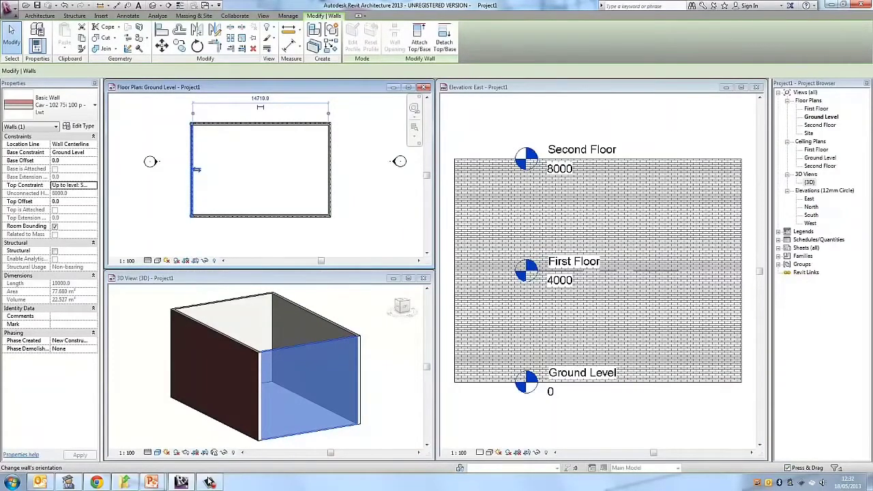
click(196, 169)
key(Escape)
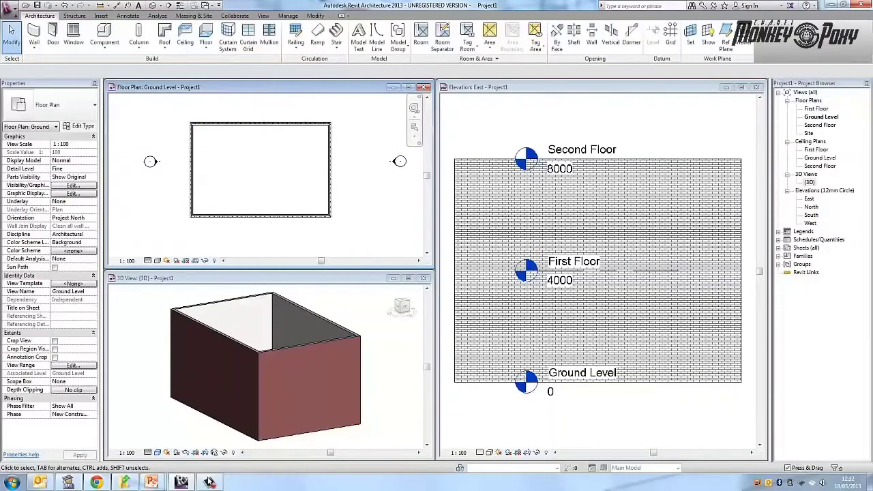
- Show the 3D view alone across the drawing area and orbit around the building to examine its outer brick faces
click(382, 389)
shift+middle_drag(320, 389, 286, 396)
scroll(273, 368, down, 1)
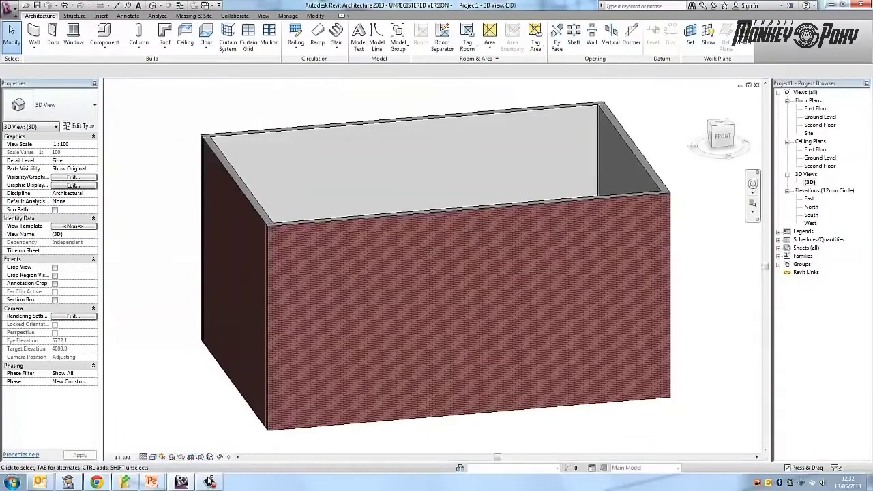
shift+middle_drag(327, 327, 532, 337)
shift+middle_drag(382, 341, 565, 334)
shift+middle_drag(409, 328, 519, 323)
shift+middle_drag(381, 320, 580, 330)
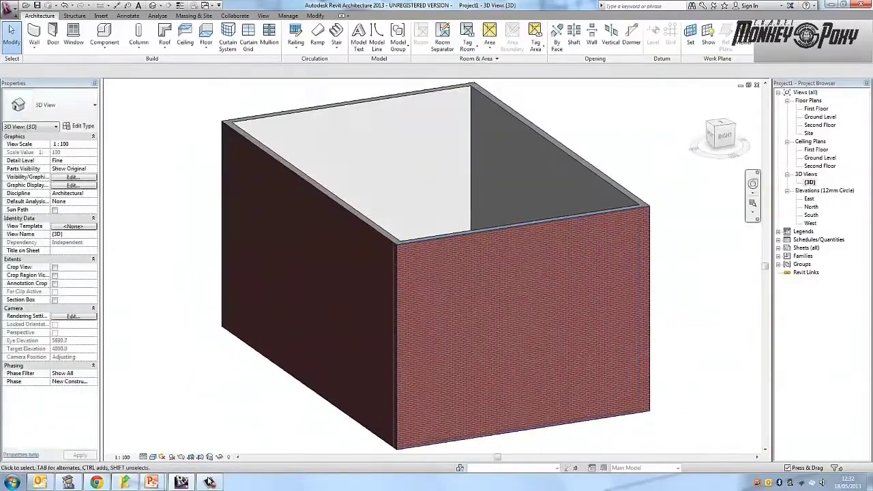
scroll(682, 236, up, 1)
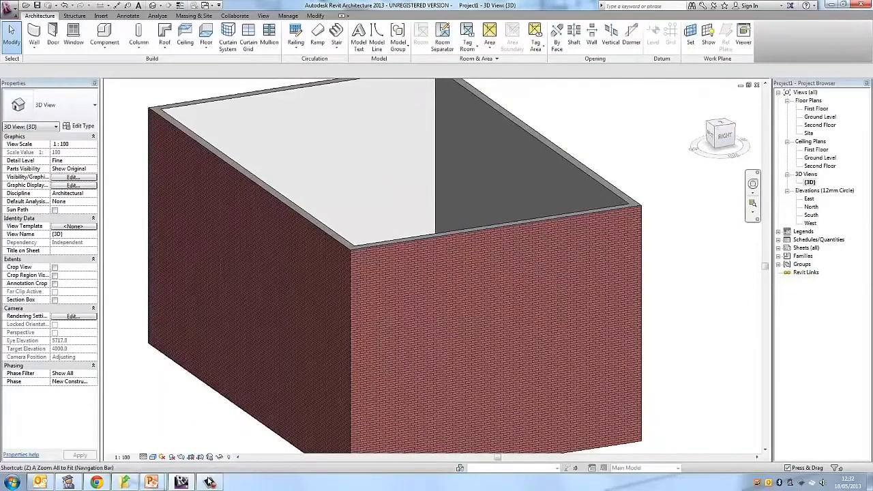
key(a)
- View the building from the top, a corner and the back with the ViewCube, and orbit it freely
click(721, 125)
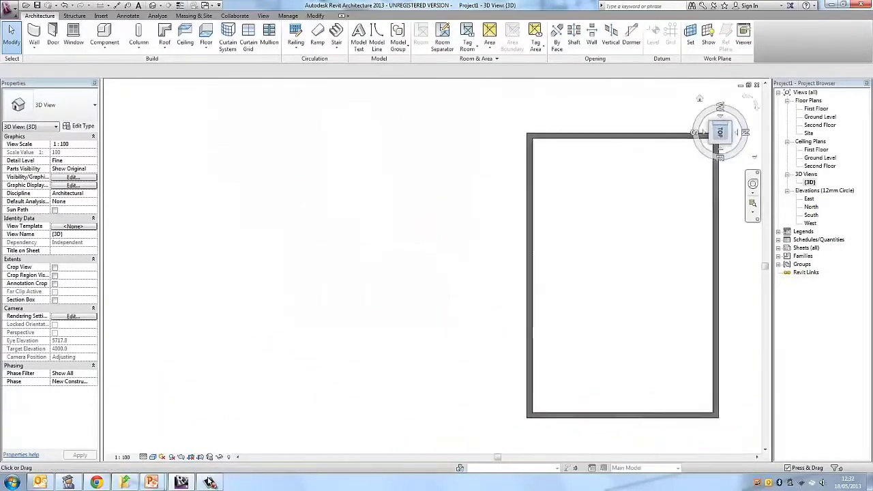
click(730, 141)
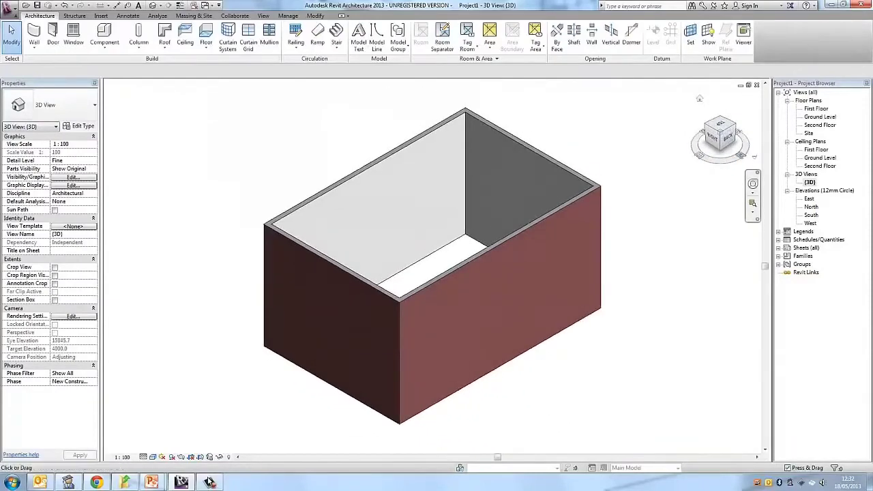
click(728, 138)
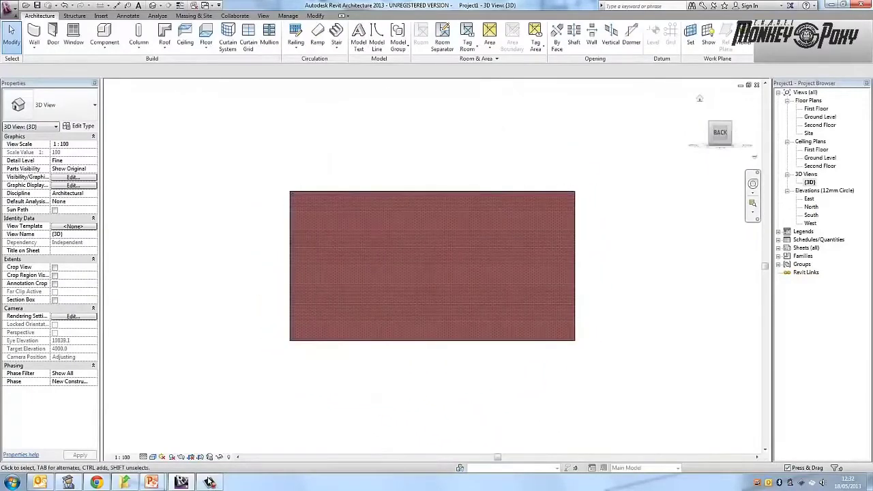
scroll(723, 125, down, 1)
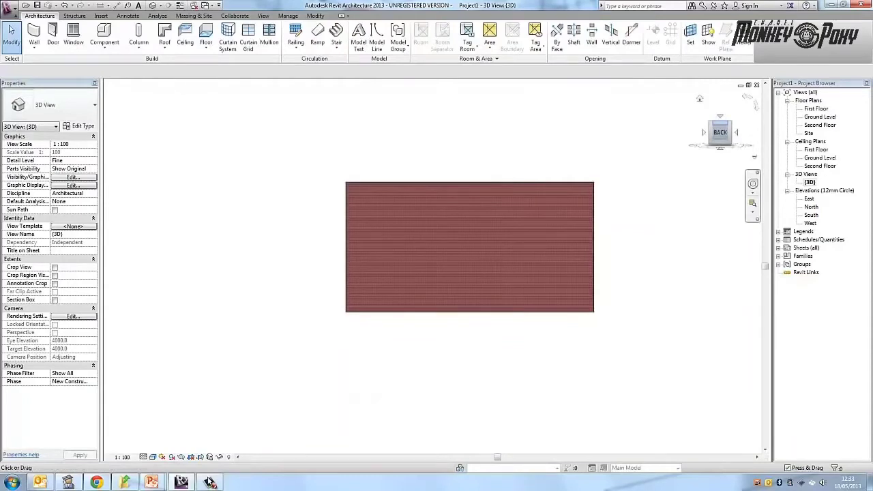
drag(720, 133, 749, 153)
click(714, 132)
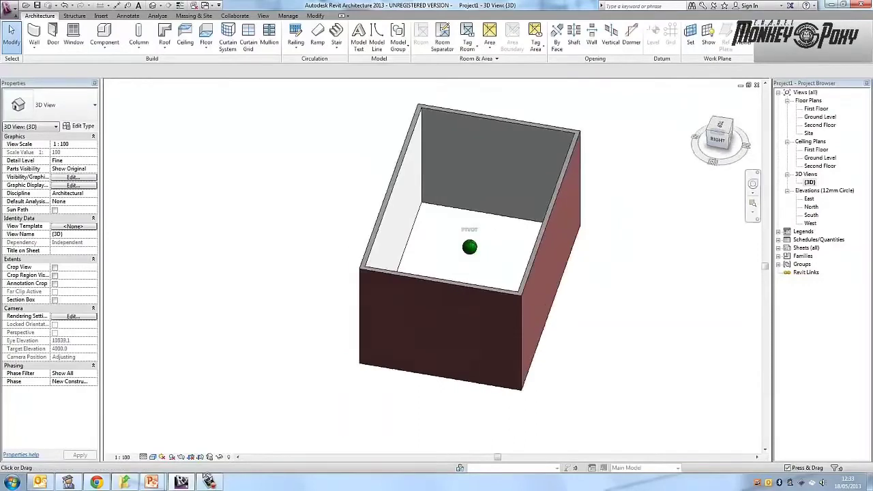
drag(720, 140, 728, 145)
middle_drag(491, 272, 512, 259)
shift+middle_drag(512, 259, 358, 216)
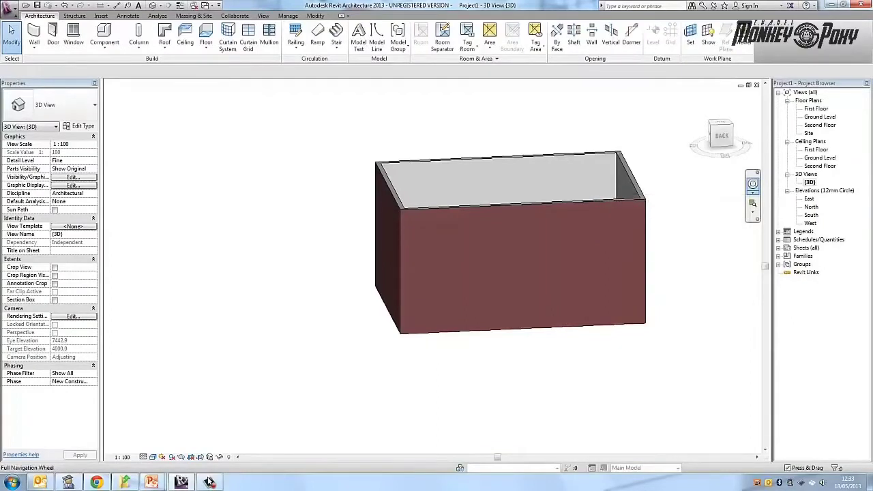
- Try the Full Navigation Wheel's view controls on the 3D building, close the wheel, and zoom the model to fill the view
click(753, 184)
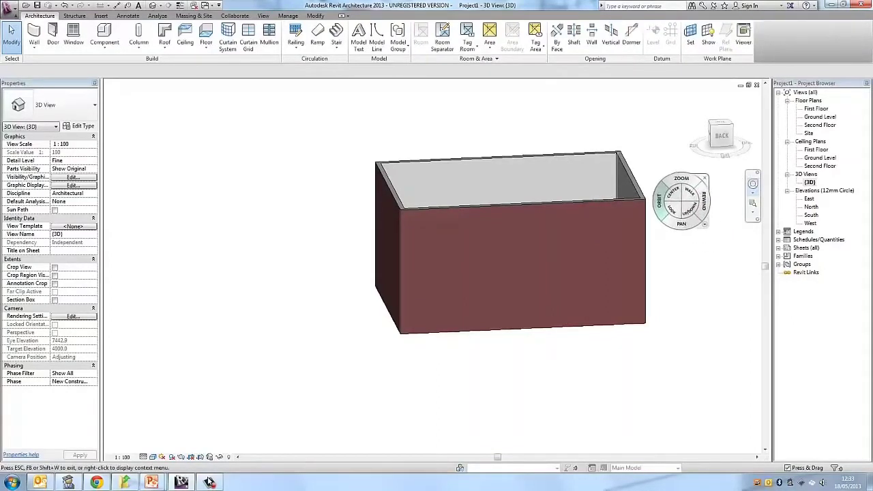
drag(681, 179, 725, 223)
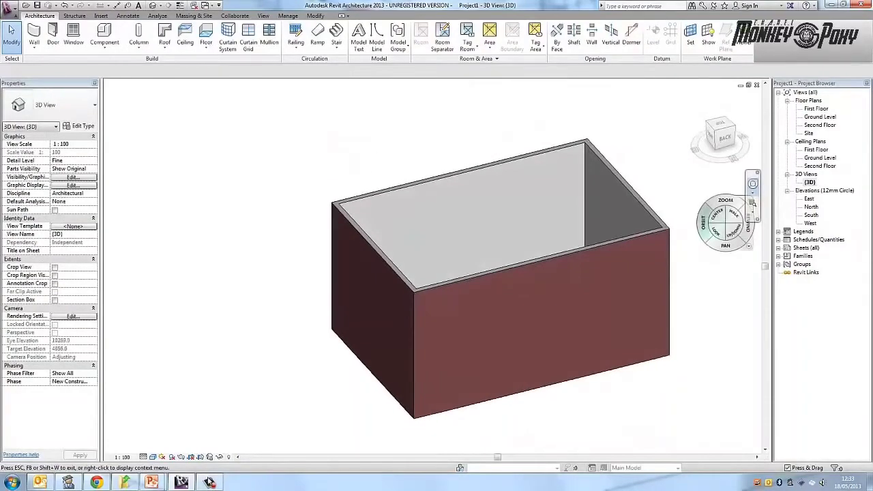
drag(666, 253, 595, 206)
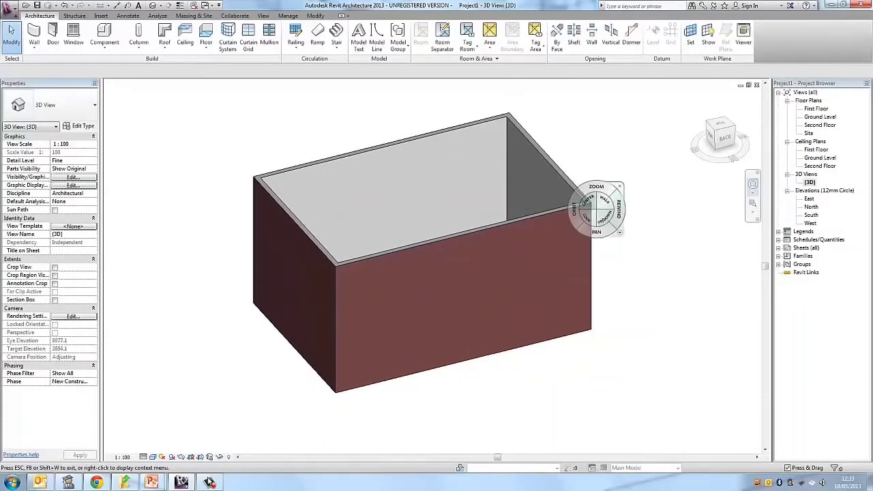
click(587, 200)
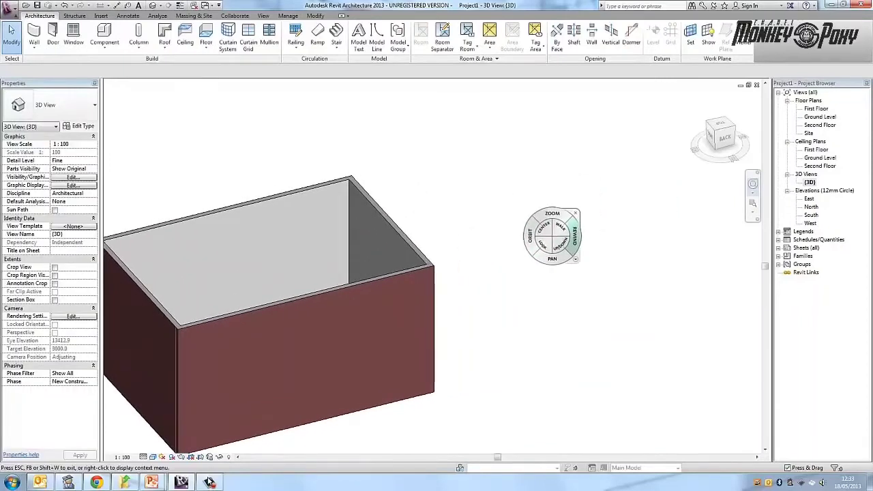
click(575, 212)
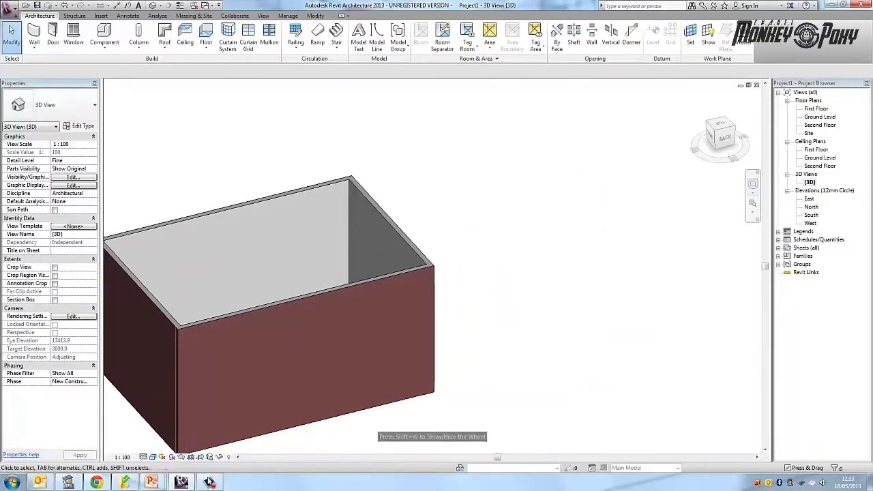
click(752, 203)
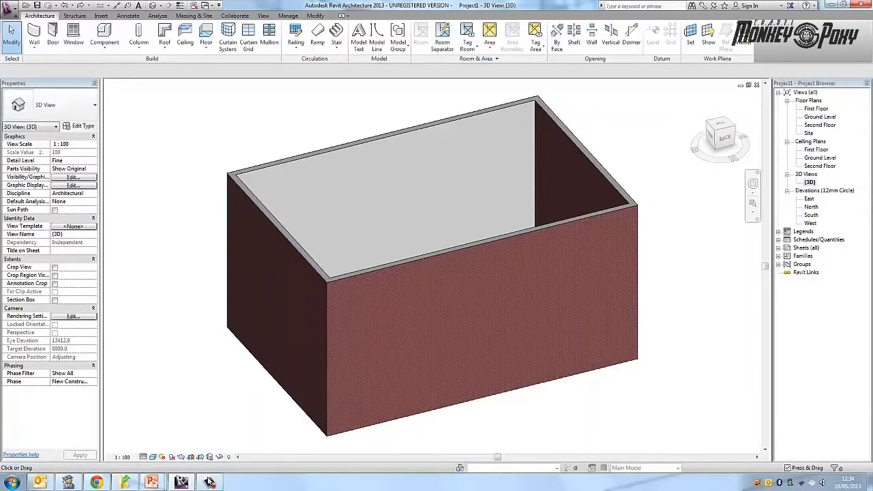
- Open the Ground Level floor plan and fit it to its extents
double_click(819, 117)
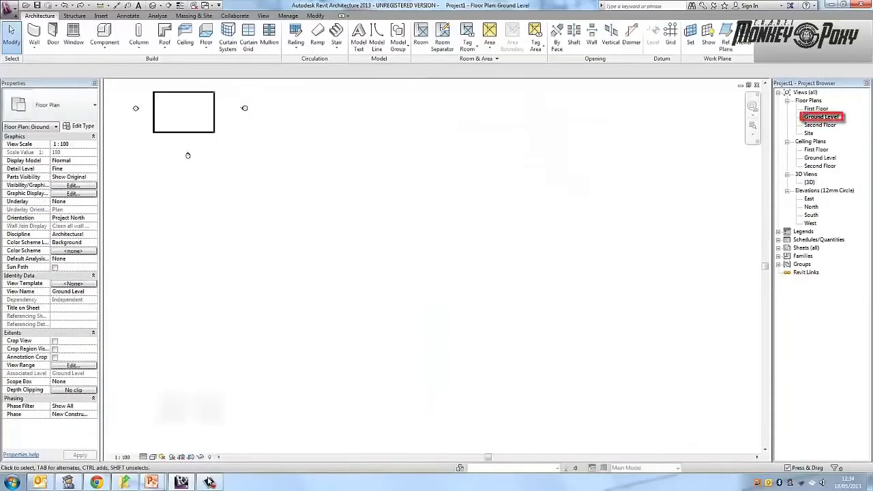
key(z)
key(e)
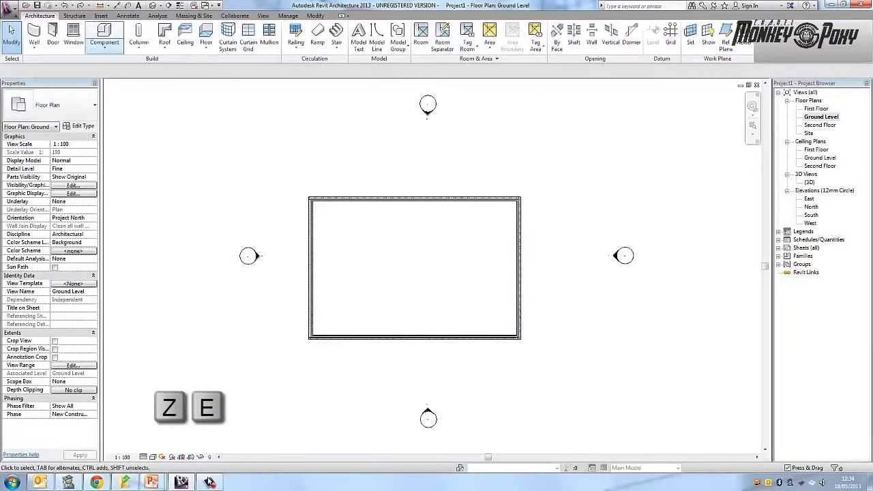
- Draw three chained walls for a rectangular extension about 6600 by 3345 mm off the east wall, ending at the building's southeast corner
key(w)
key(a)
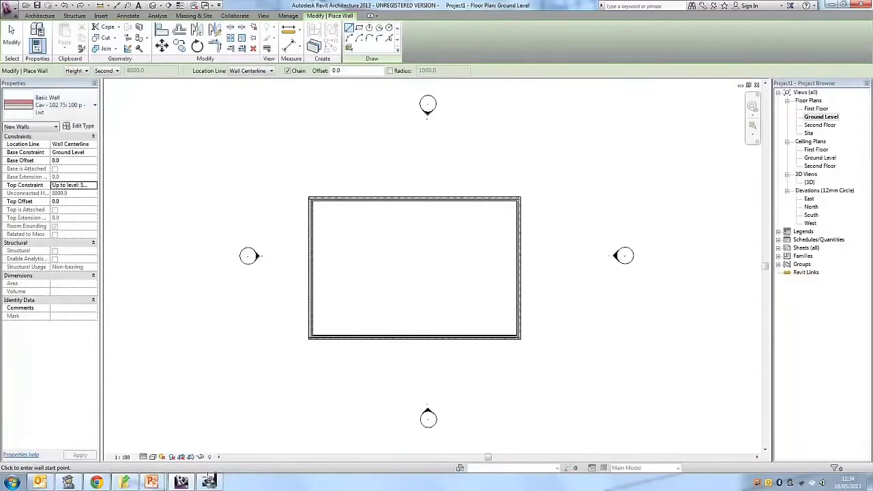
scroll(518, 236, up, 1)
middle_drag(518, 236, 306, 218)
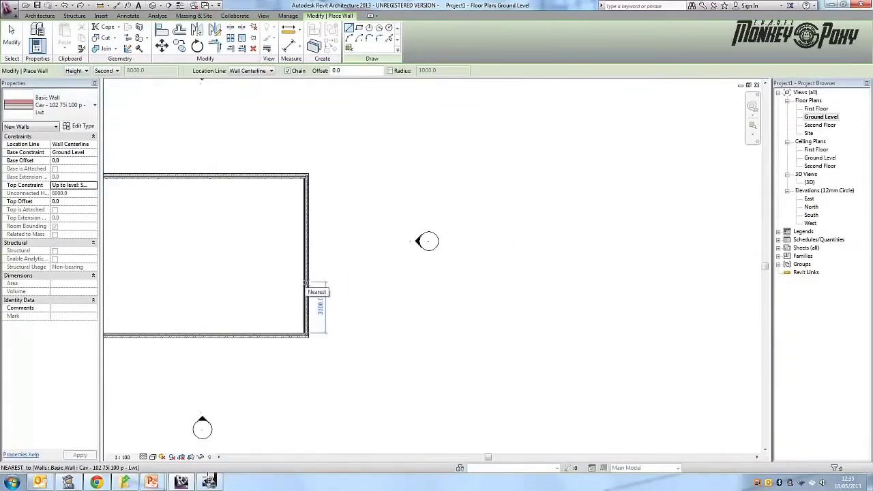
click(306, 282)
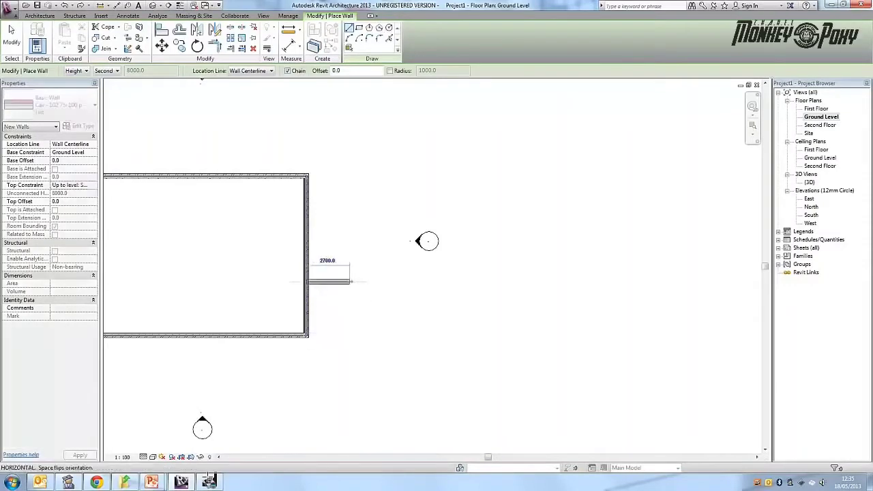
click(410, 281)
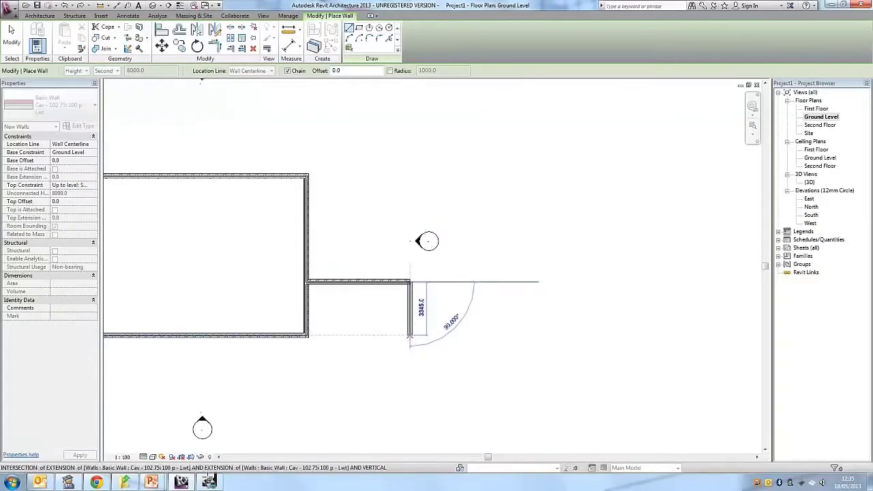
click(410, 335)
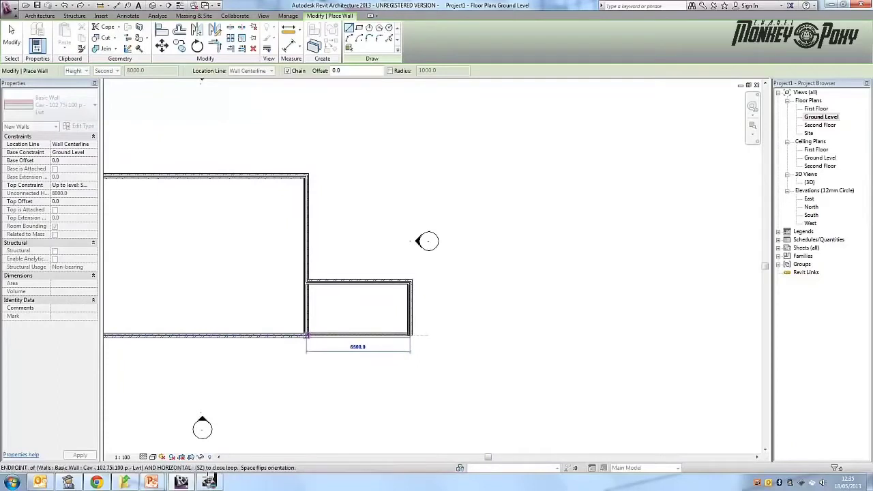
click(306, 335)
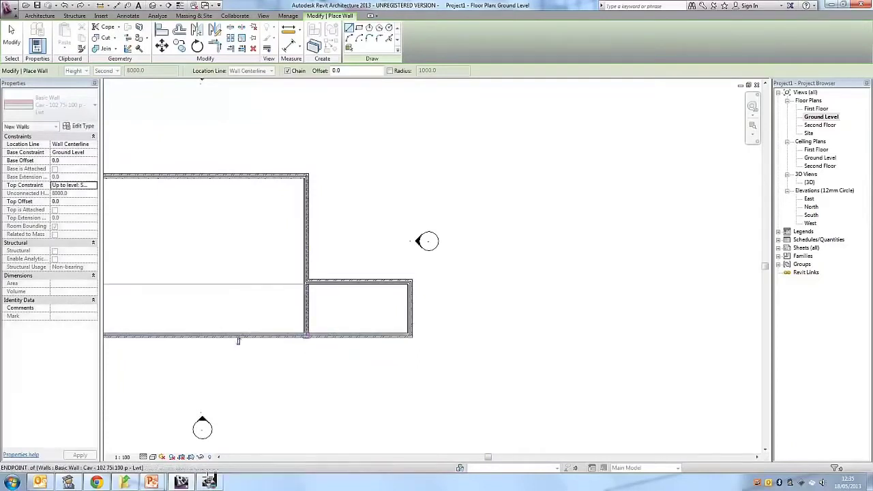
key(Escape)
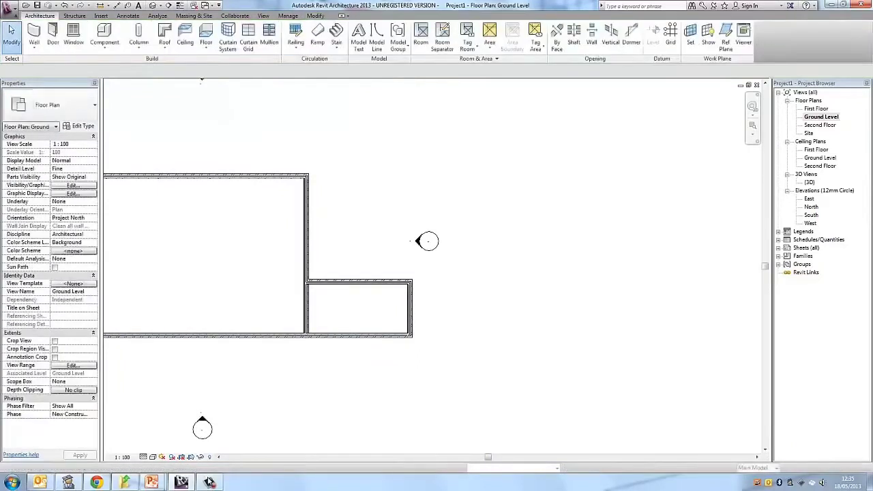
- Try shortening the wall between building and extension to the extension's north wall, and undo the change
scroll(372, 305, up, 1)
scroll(171, 315, up, 2)
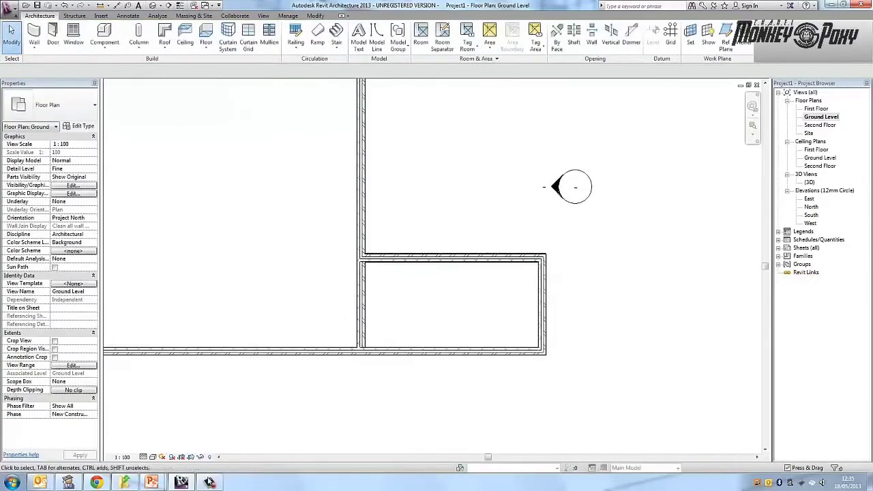
click(364, 212)
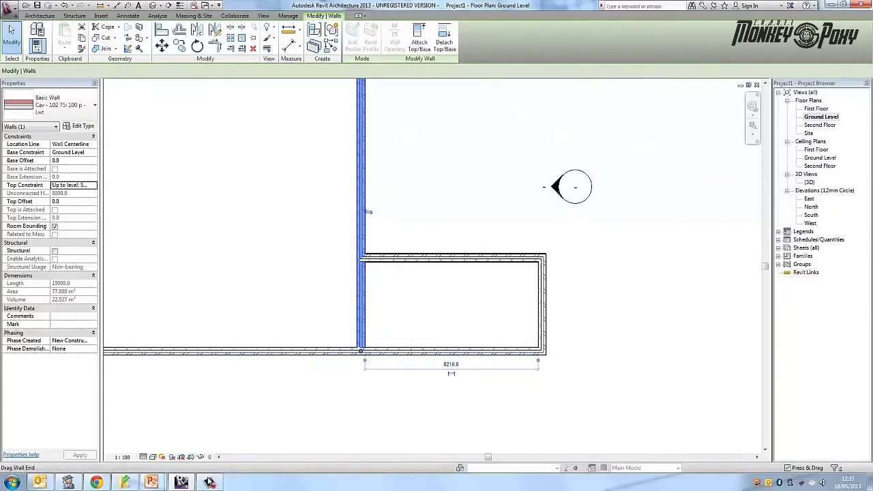
drag(361, 351, 361, 259)
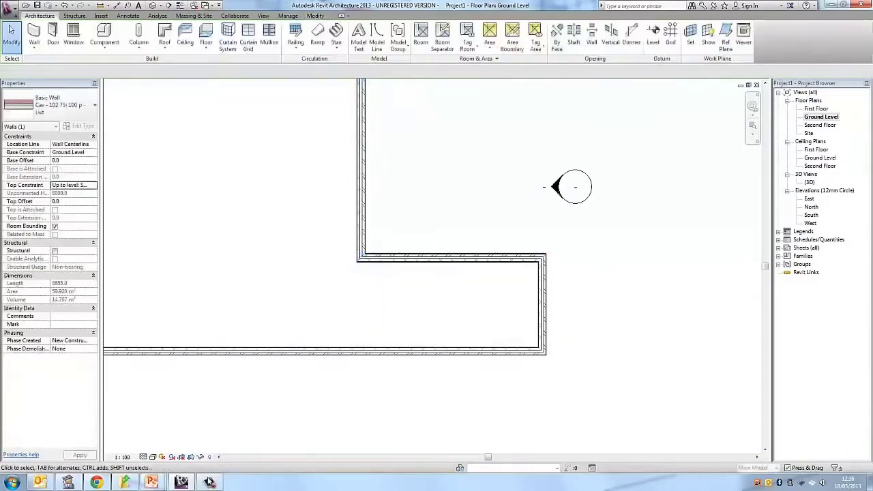
click(362, 194)
key(Escape)
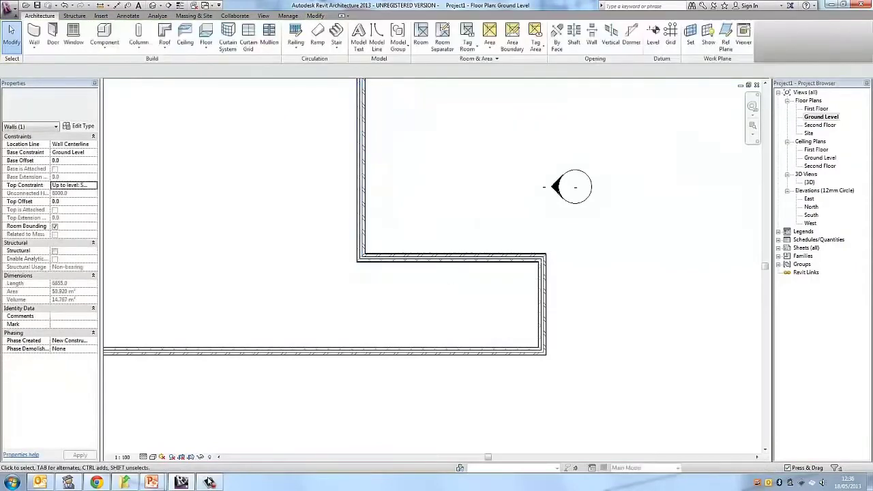
click(65, 6)
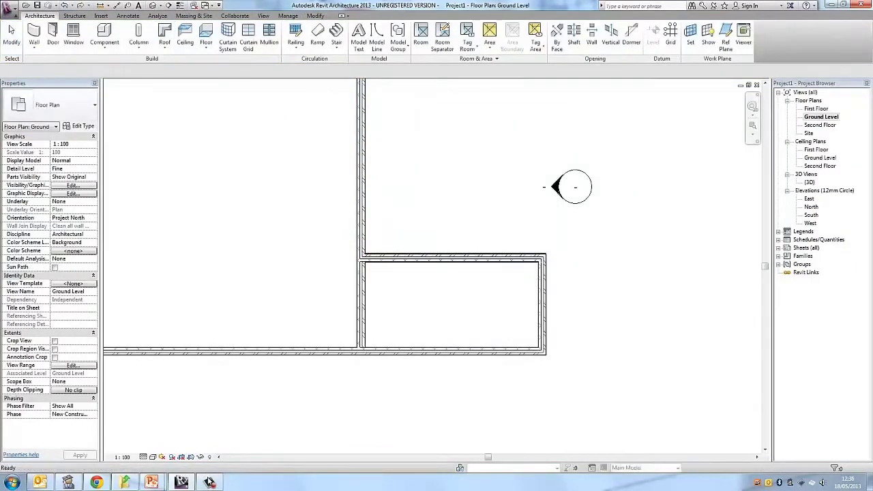
- Start editing the profile of the wall between the building and the extension, using the East elevation view
click(366, 212)
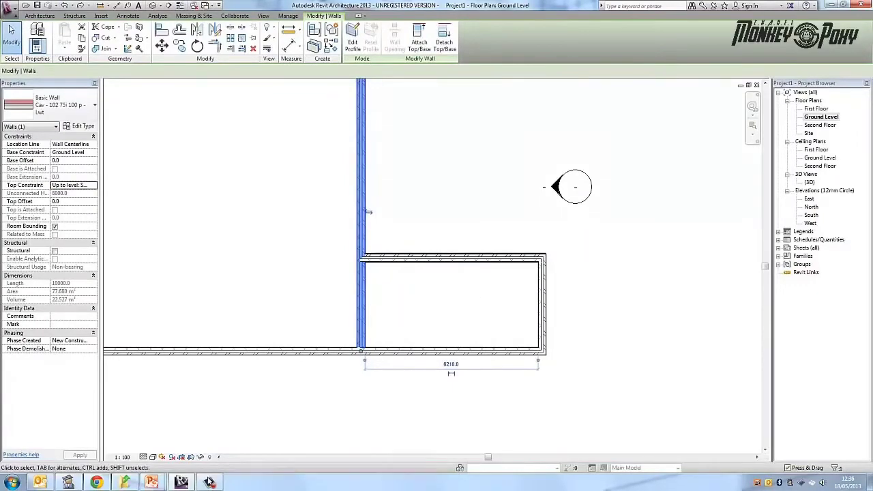
key(Escape)
click(369, 212)
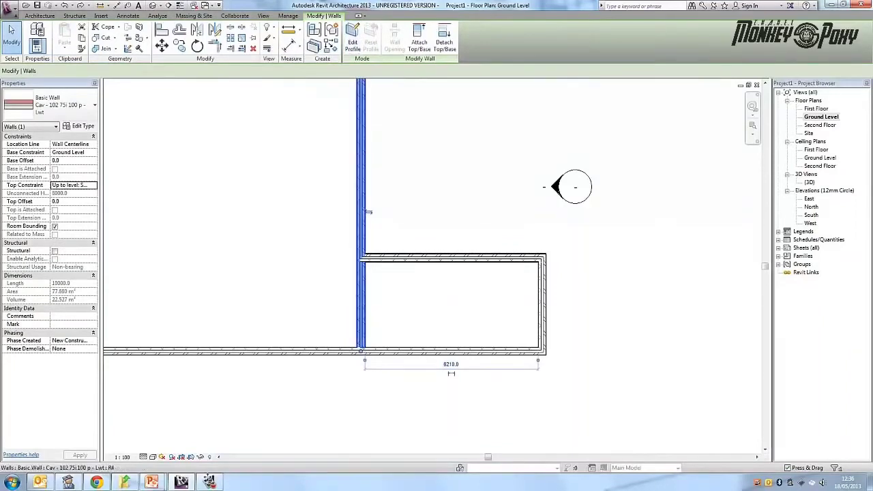
key(Escape)
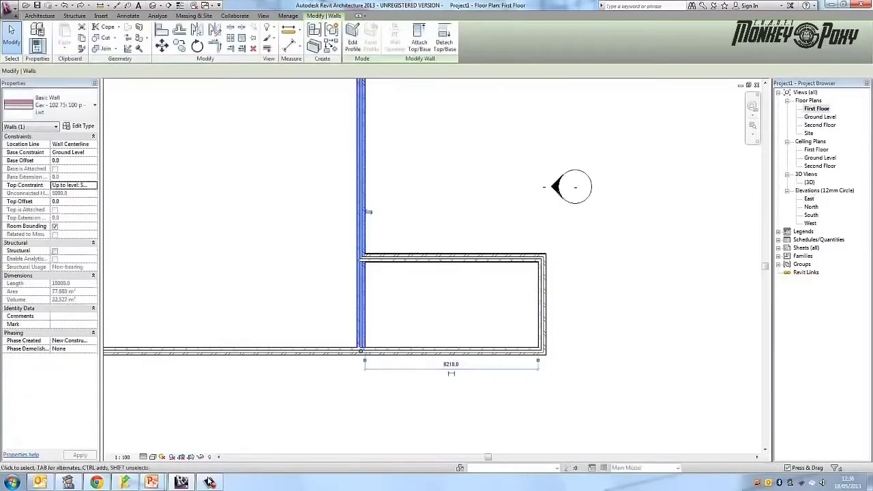
click(352, 38)
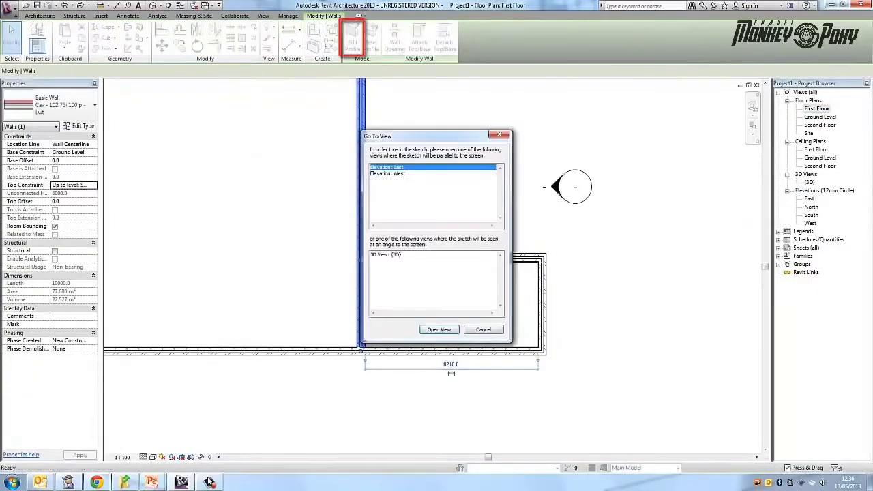
key(Return)
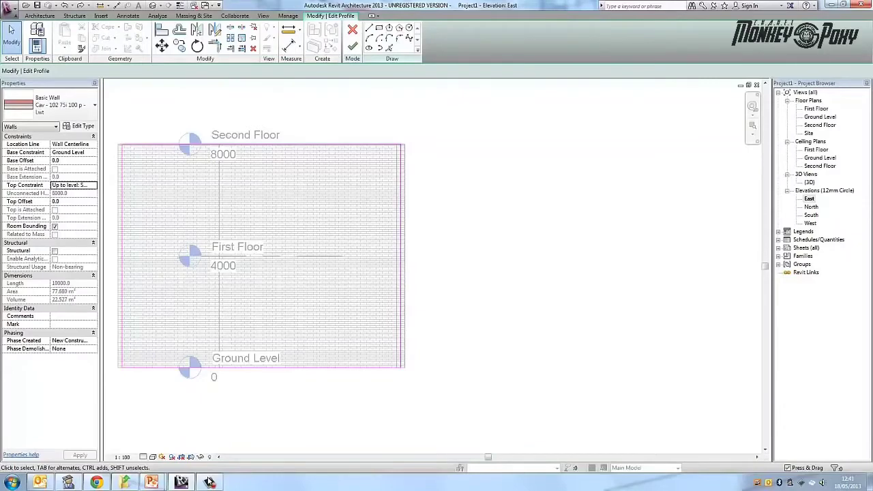
- Sketch a rectangle about 2475 mm wide and 6675 mm high on the profile's base near its south end, and delete its bottom line
scroll(222, 193, up, 3)
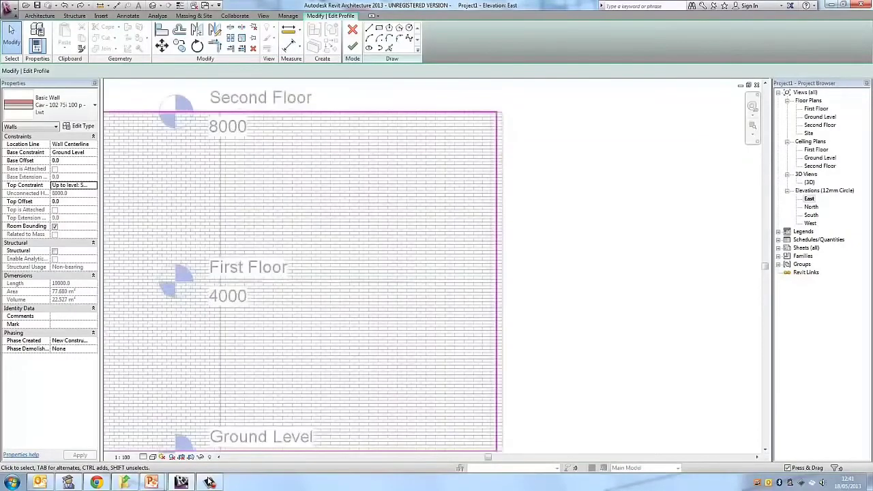
scroll(221, 192, down, 6)
middle_drag(221, 192, 308, 197)
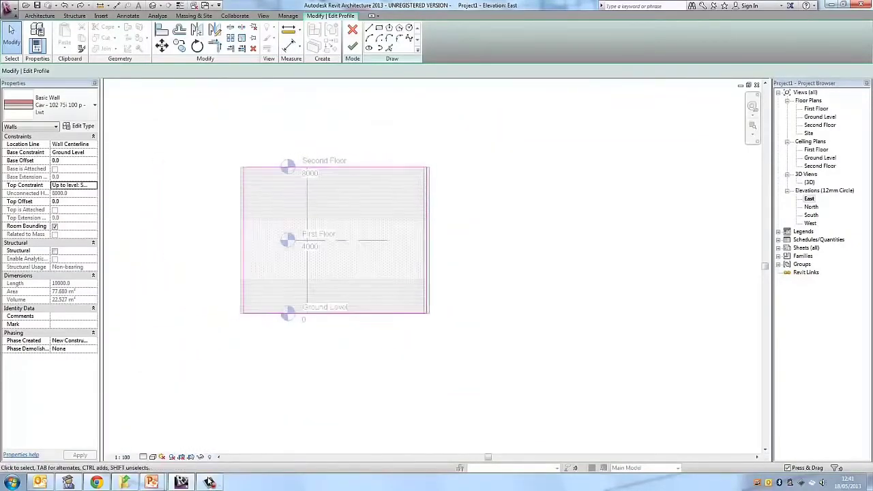
scroll(306, 200, up, 3)
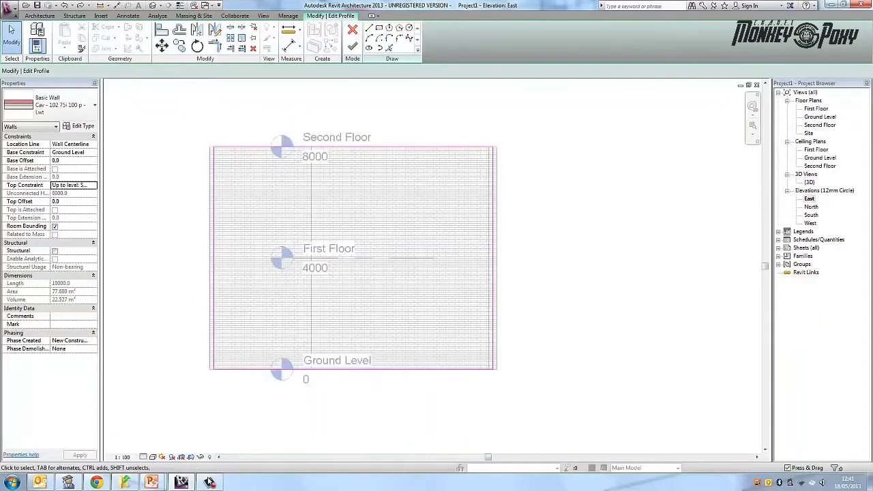
click(378, 27)
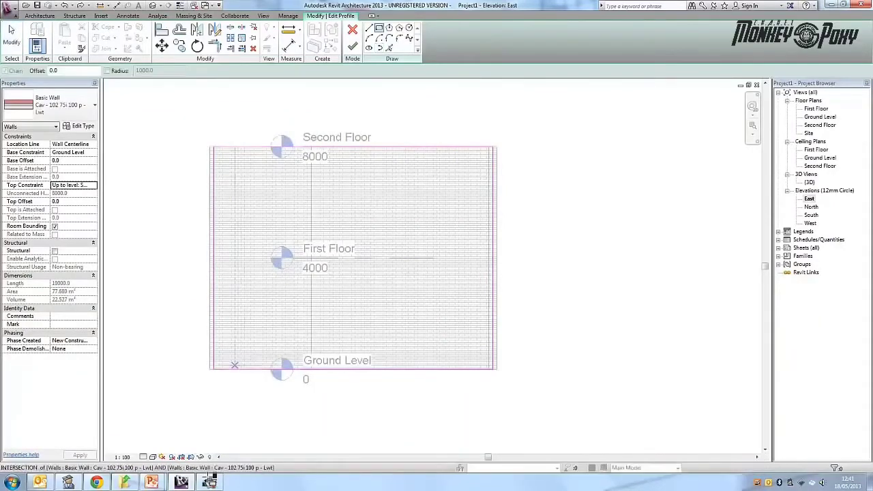
click(228, 369)
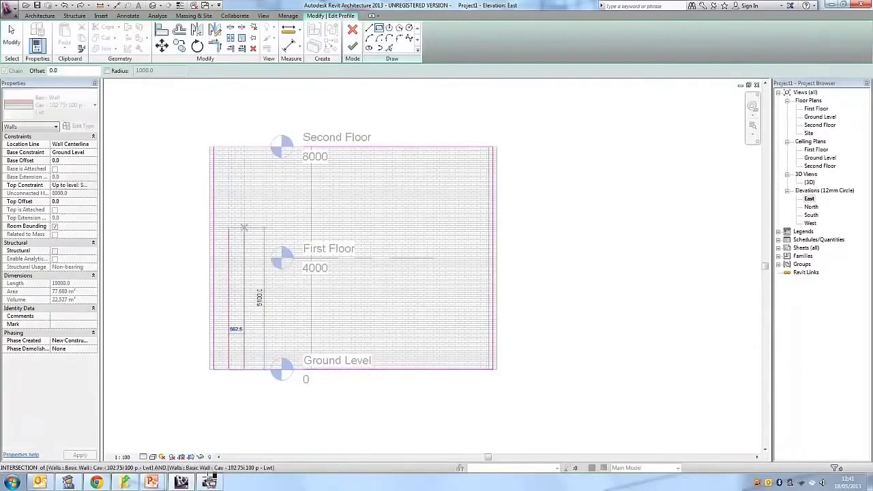
click(298, 184)
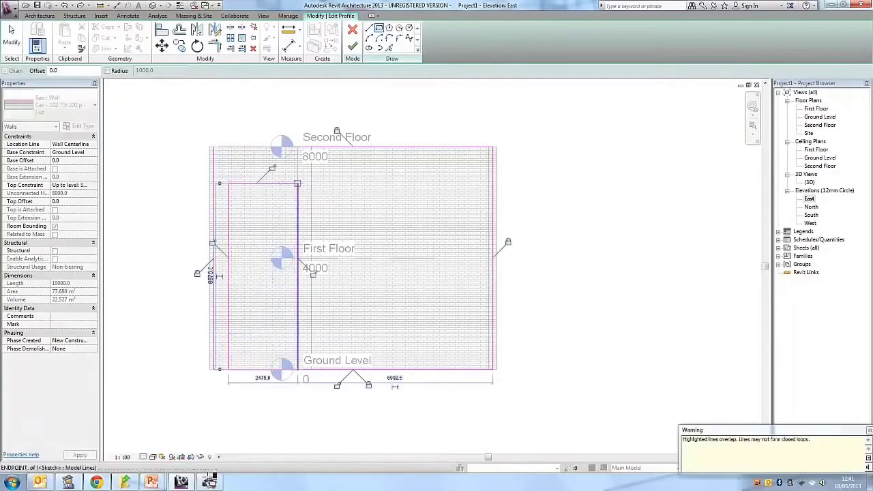
key(Escape)
key(Escape)
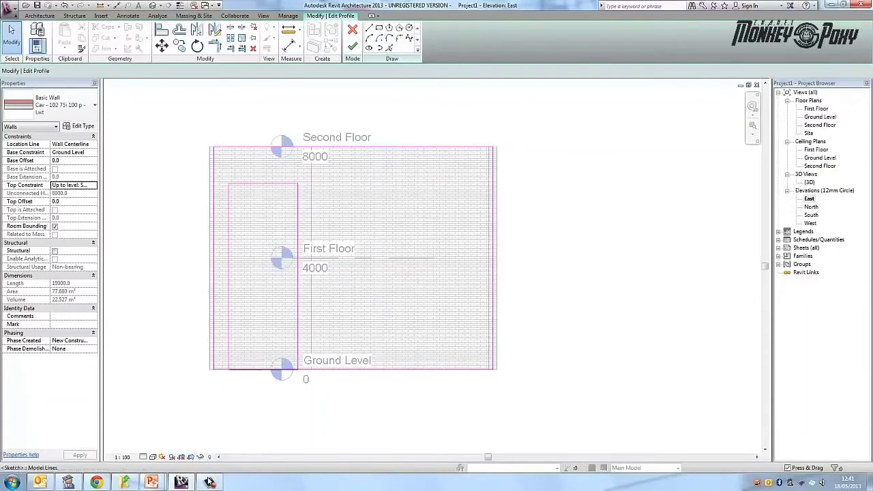
click(261, 369)
key(Delete)
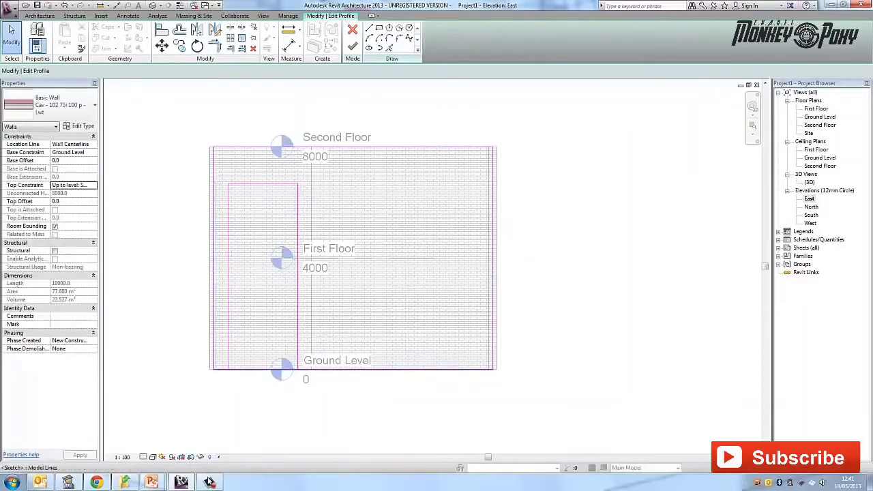
- Split the profile's base line inside the opening and pull both new ends back to the opening's sides
click(262, 369)
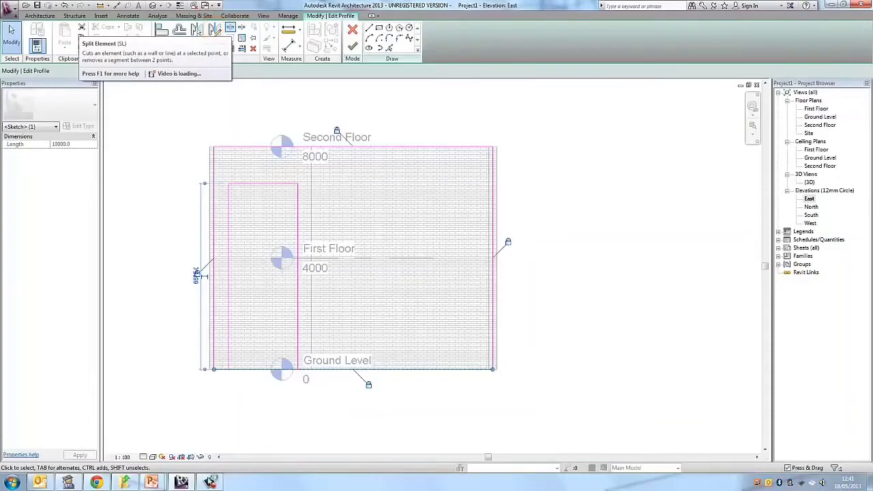
click(214, 30)
scroll(262, 370, up, 4)
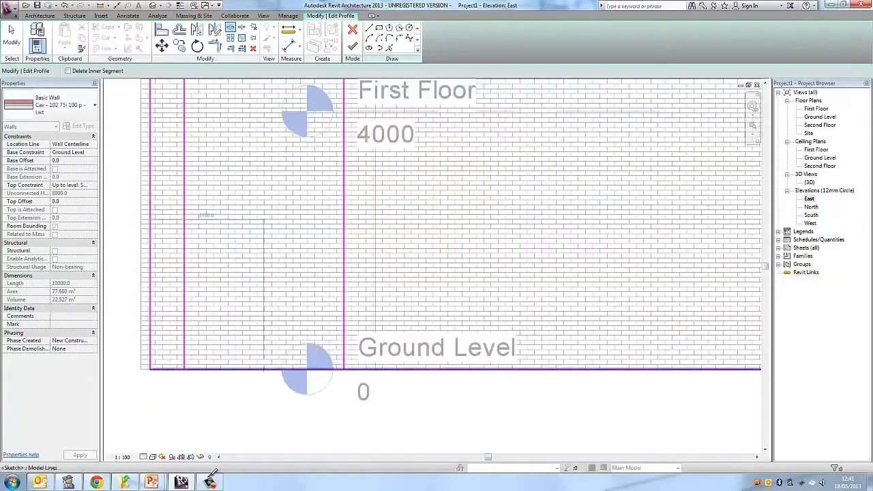
key(Escape)
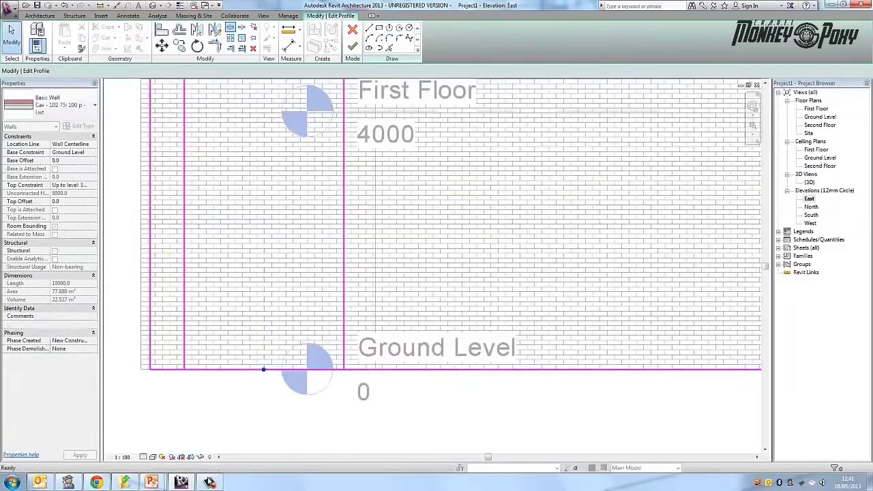
click(254, 369)
drag(263, 369, 184, 368)
click(275, 369)
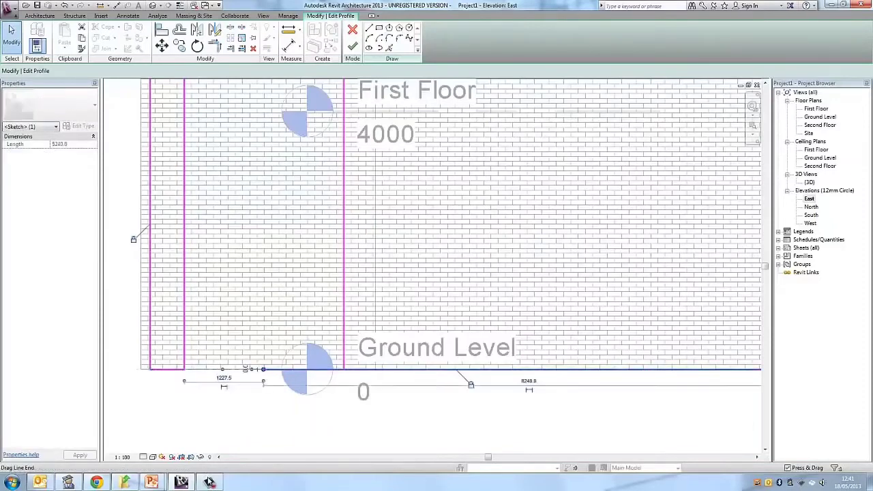
drag(263, 369, 344, 369)
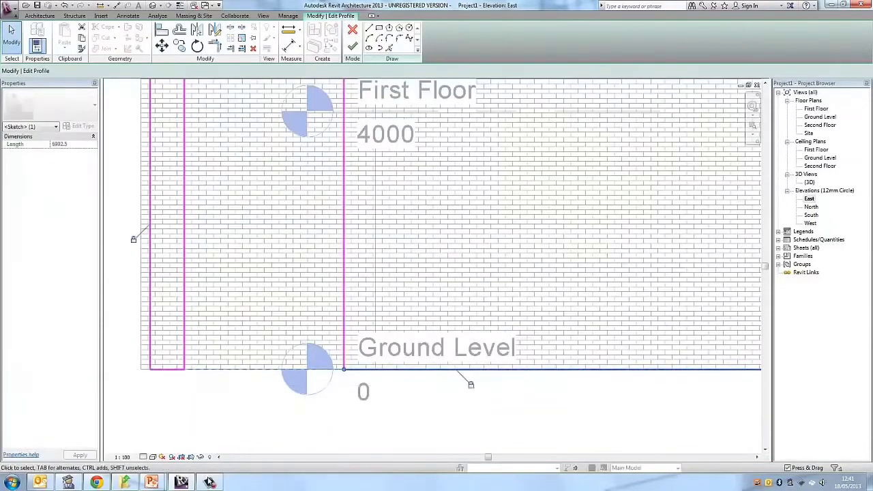
key(Escape)
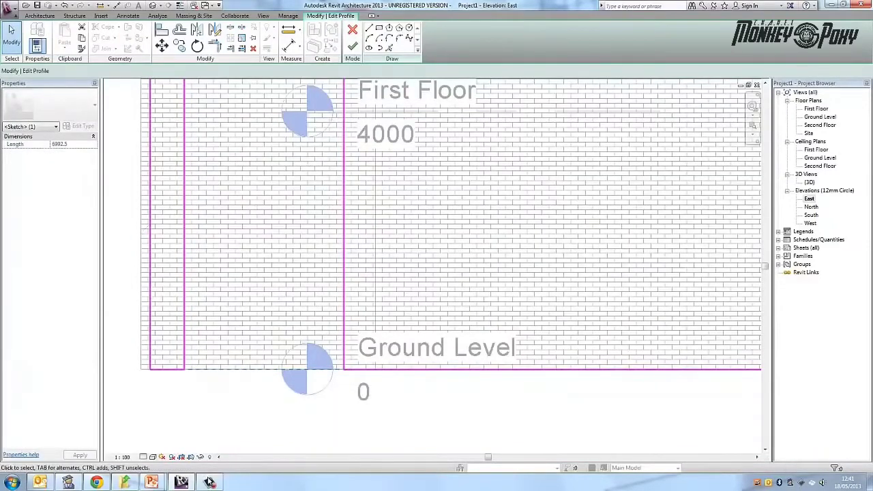
- Finish the wall profile edit with the opening cut from the base line, and deselect the wall
scroll(300, 301, down, 2)
middle_drag(300, 302, 289, 401)
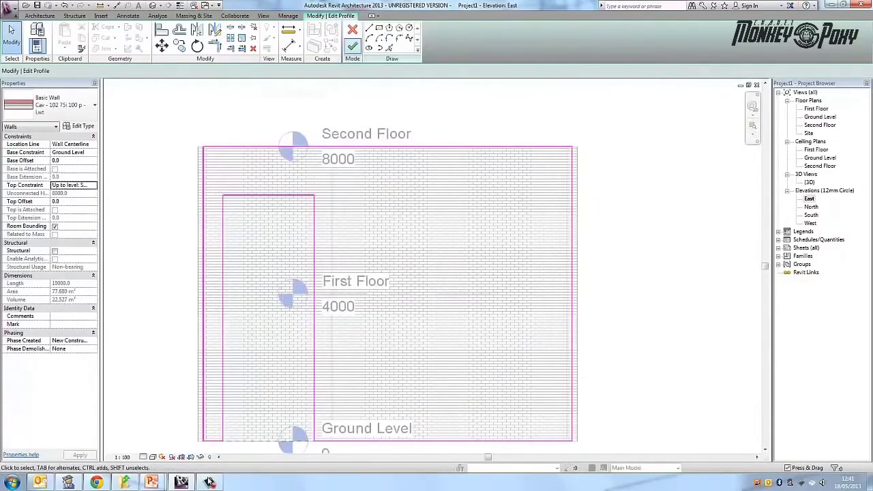
click(352, 46)
key(Escape)
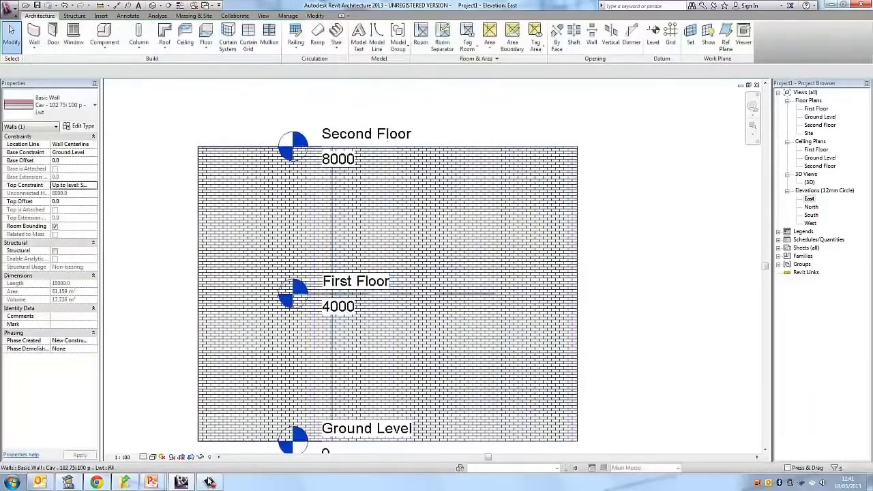
- Examine the opening between the main building and the eastern extension in the 3D view
double_click(809, 182)
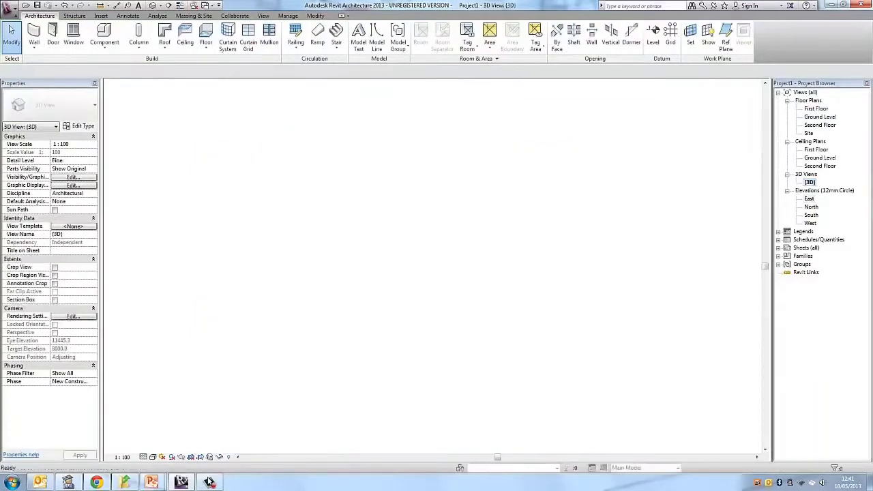
scroll(523, 360, up, 6)
shift+middle_drag(382, 273, 273, 286)
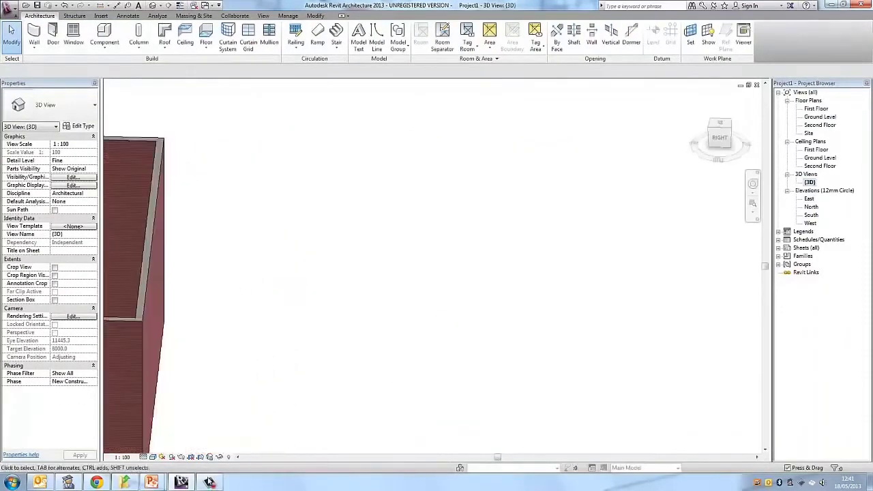
middle_drag(177, 280, 634, 273)
shift+middle_drag(532, 273, 592, 348)
middle_drag(591, 348, 447, 207)
scroll(549, 241, down, 1)
scroll(610, 256, down, 1)
- Start placing a door on the Ground Level plan with the ExtDbl Flush 1810 x 2110mm type
double_click(819, 117)
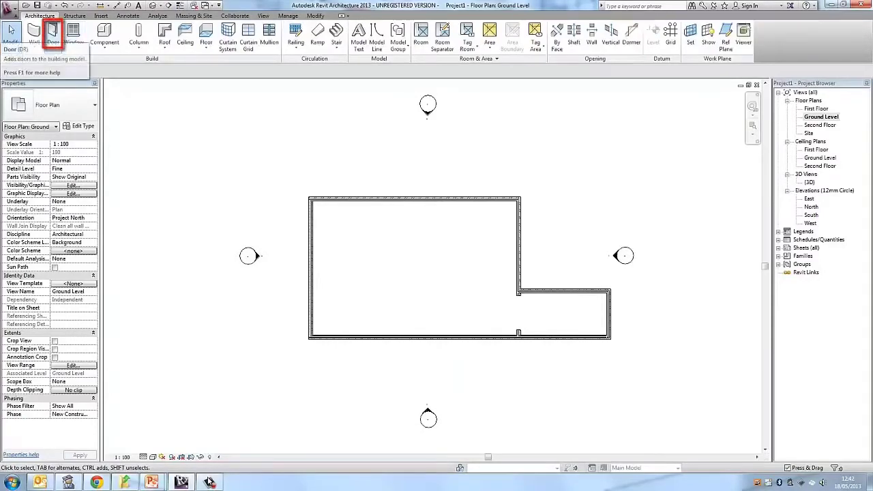
click(54, 35)
click(66, 106)
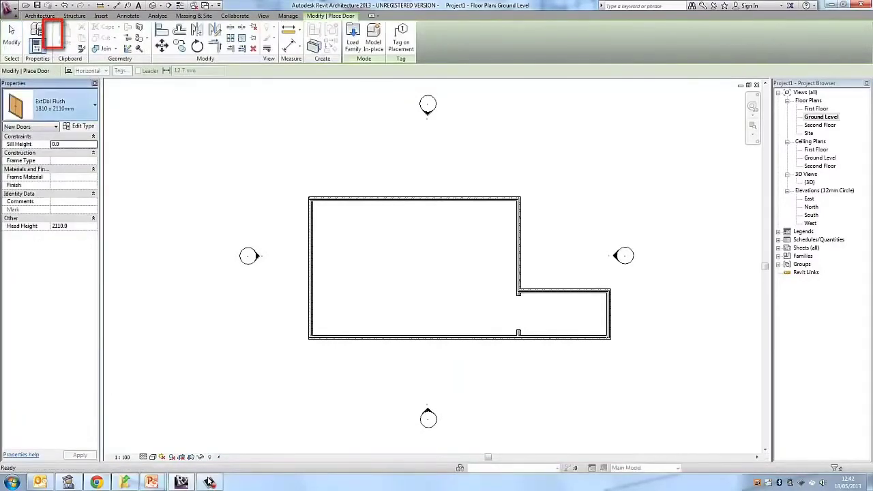
click(65, 106)
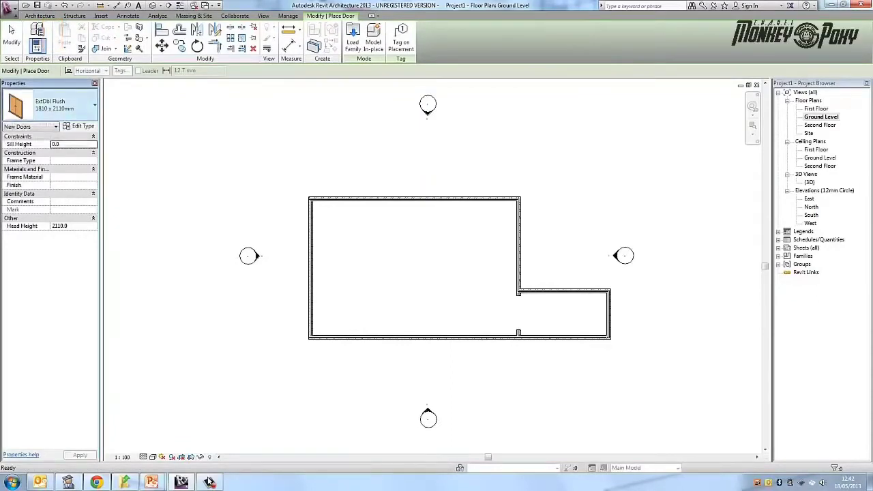
click(66, 105)
click(65, 106)
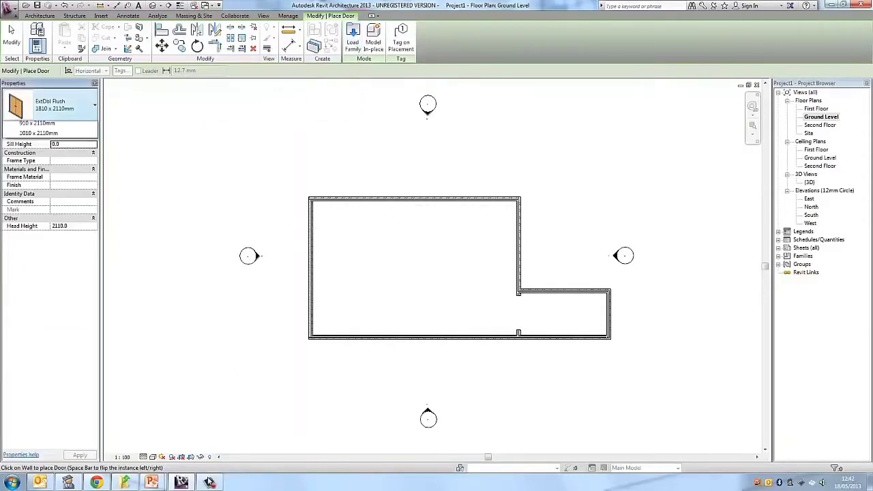
click(68, 106)
click(68, 106)
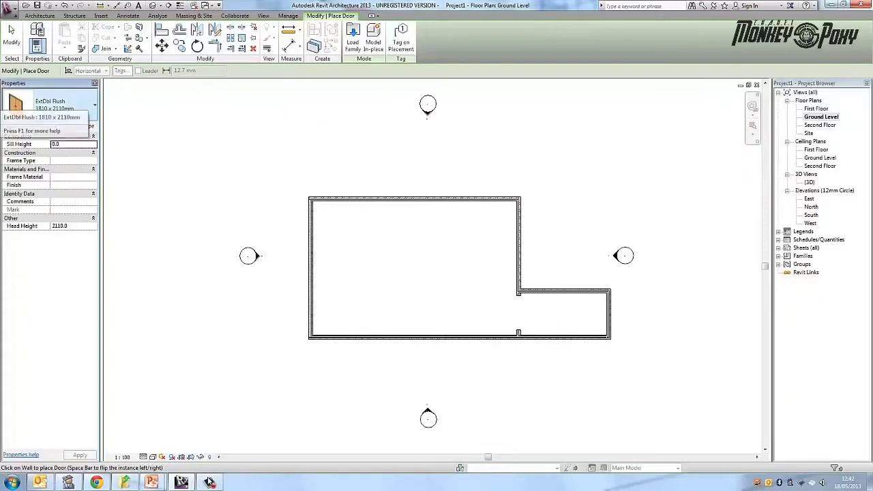
click(68, 106)
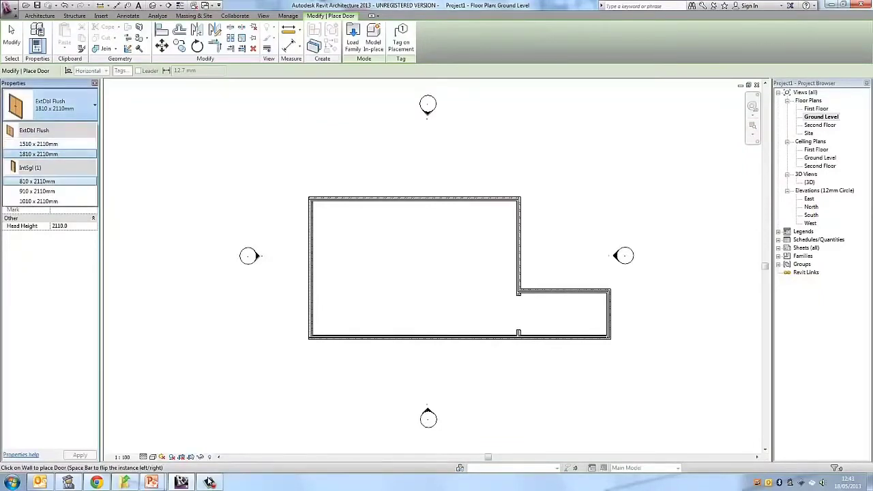
click(39, 154)
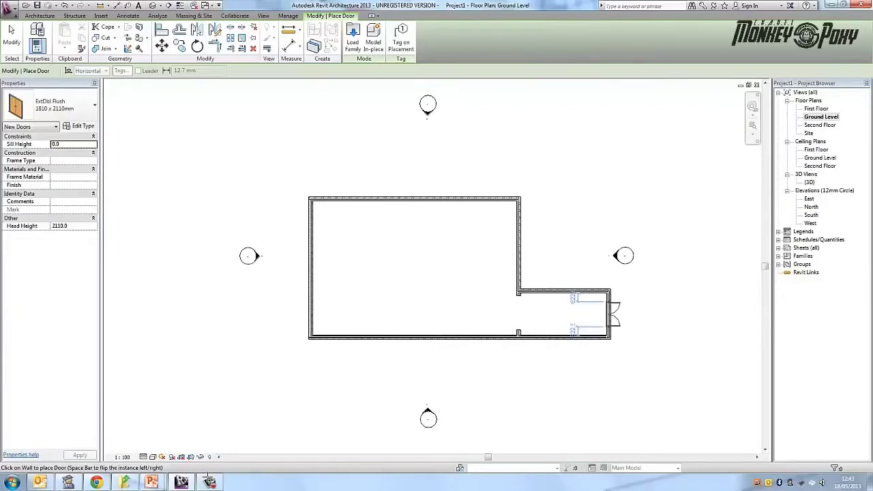
- Place the double door centrally in the extension's east wall so that its leaves swing inwards
key(space)
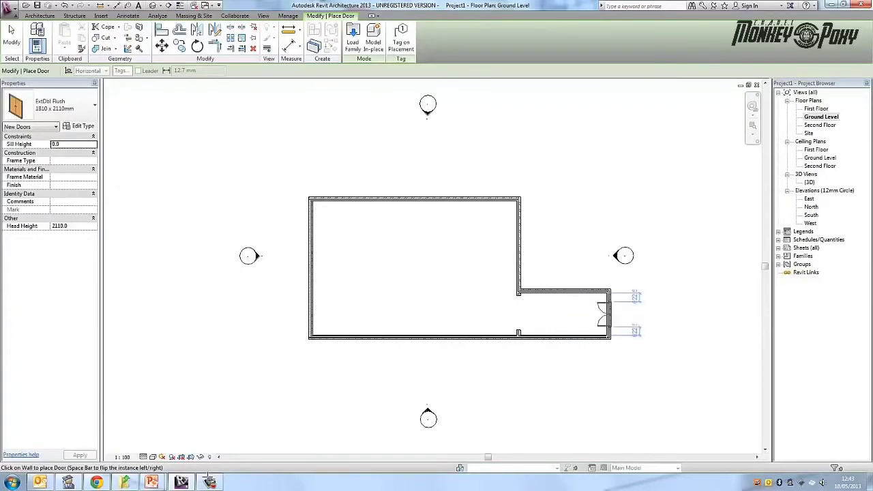
key(space)
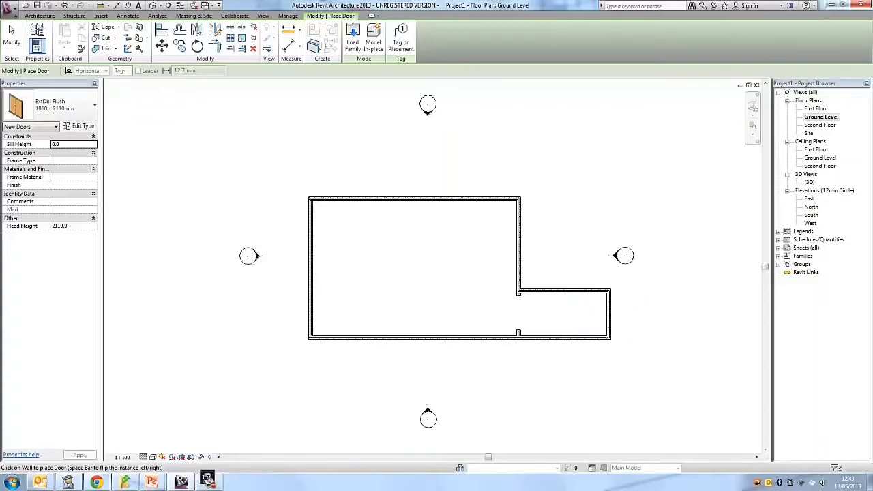
key(space)
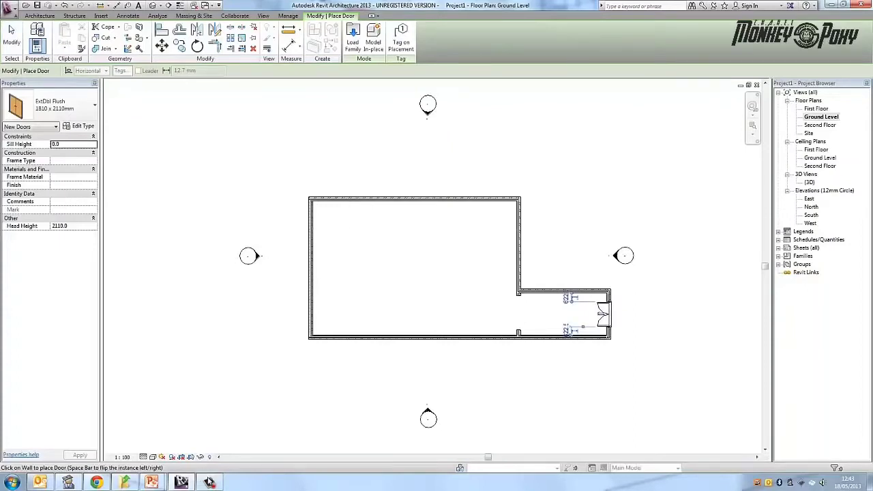
key(Escape)
- Flip the placed double door to swing outwards, flip it back inwards, and deselect it
click(601, 315)
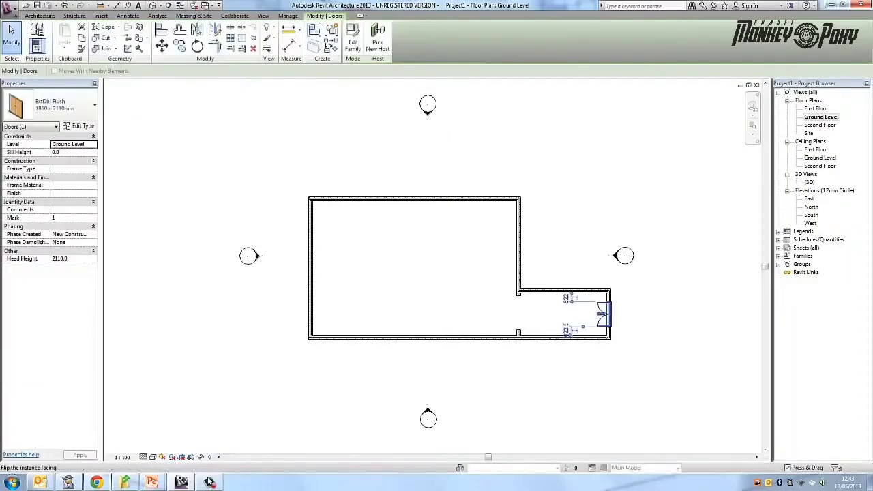
key(space)
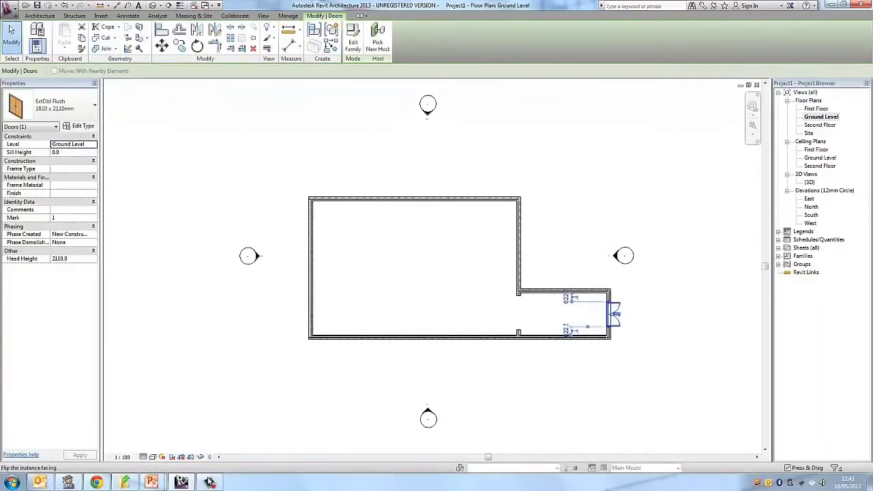
key(space)
key(Escape)
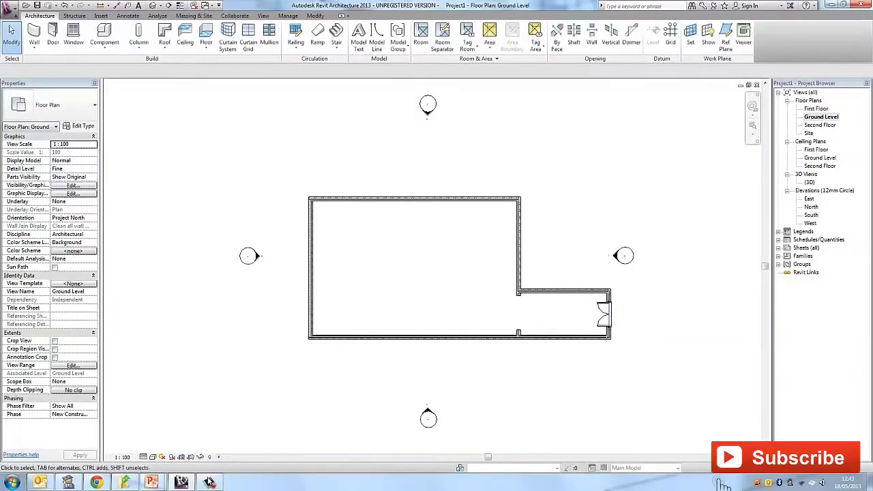
- Check the double door in the extension's east wall in the 3D view
double_click(809, 182)
scroll(509, 361, down, 2)
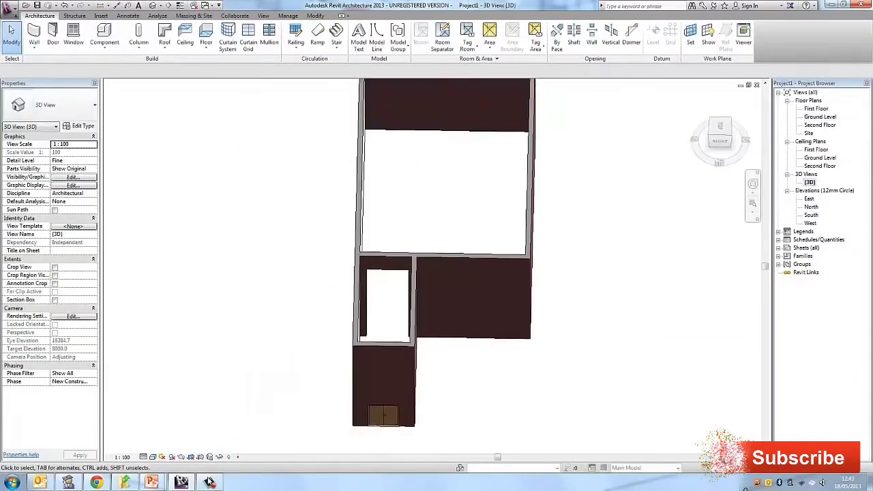
scroll(368, 340, up, 1)
middle_drag(368, 391, 382, 310)
scroll(368, 341, up, 1)
middle_drag(382, 310, 384, 282)
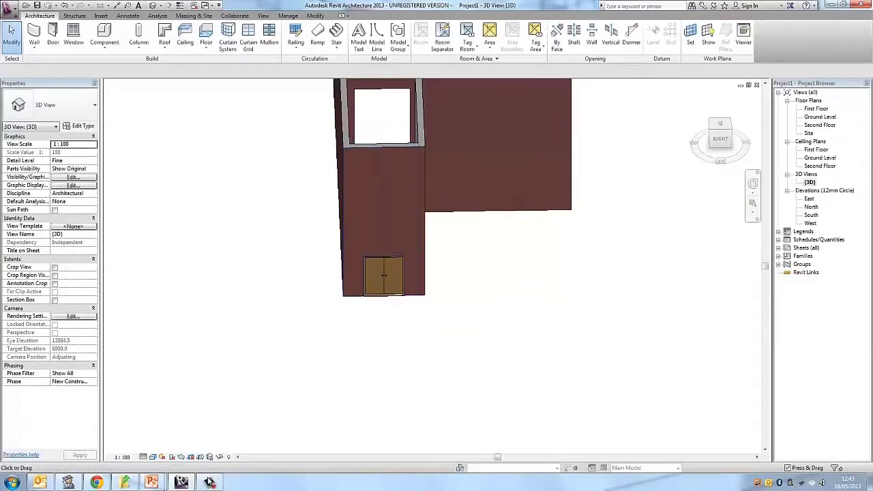
- Place three Sgl Plain 630 x 1050mm Deep windows along the extension's south wall on the Ground Level plan
double_click(819, 116)
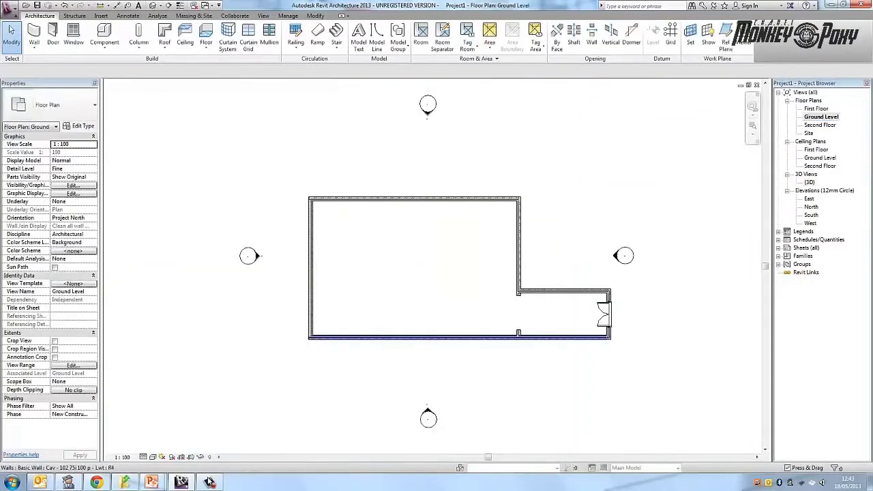
middle_drag(436, 334, 482, 283)
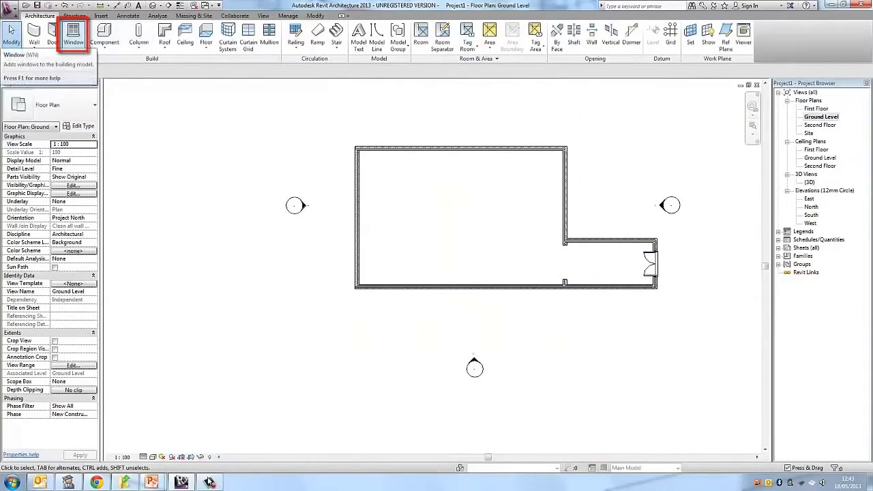
click(72, 34)
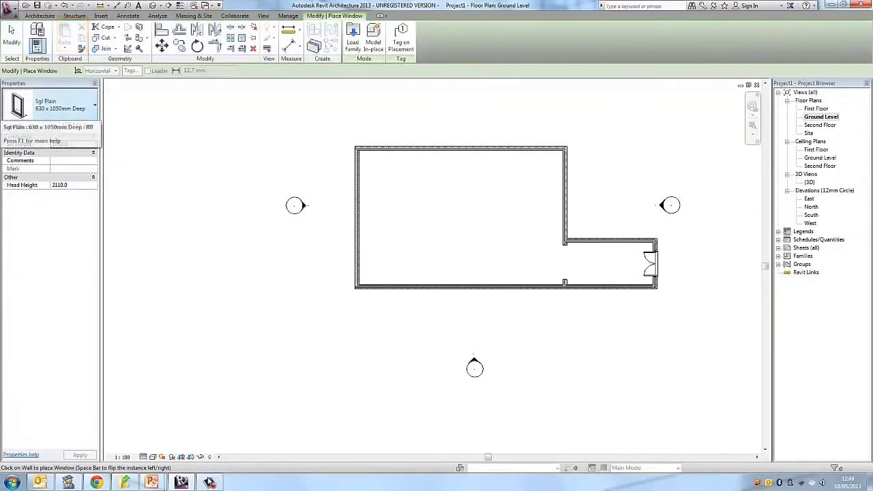
click(66, 105)
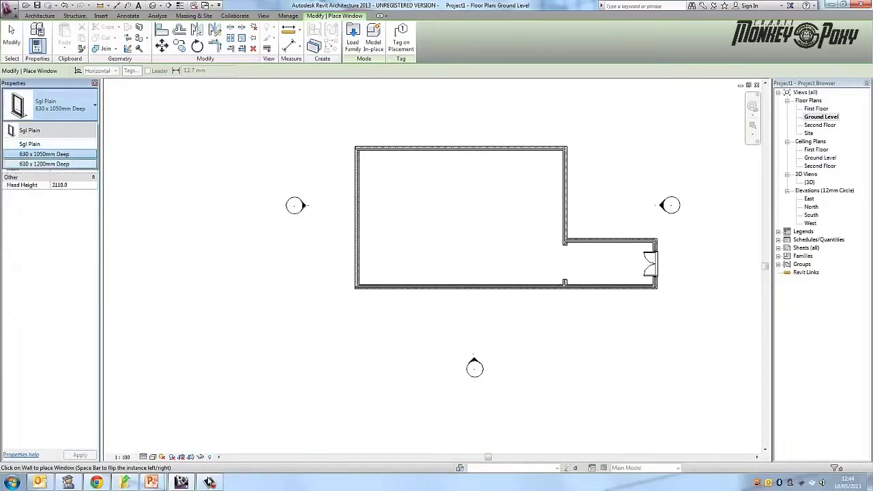
click(45, 155)
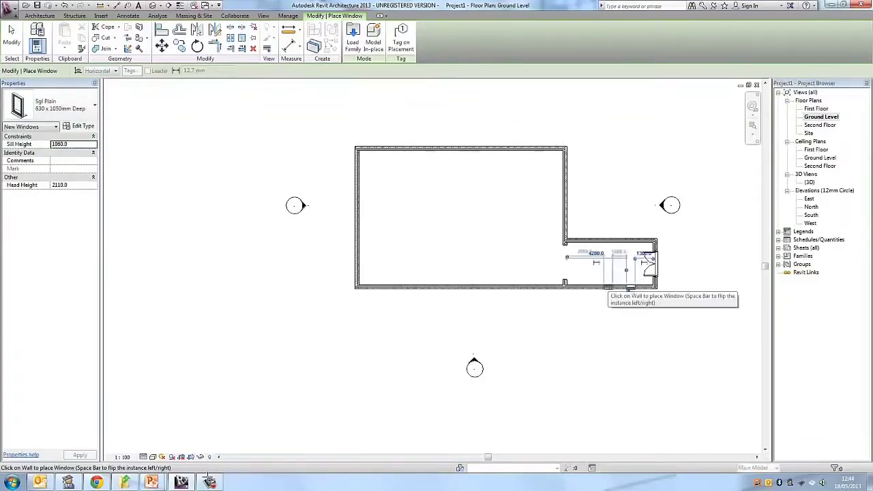
click(629, 291)
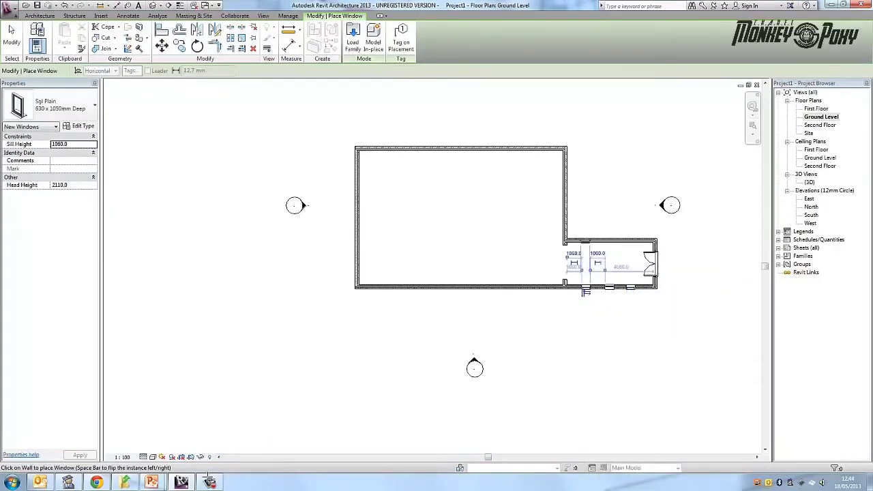
- Complete a row of three matching windows along the extension's north wall and end window placement
click(609, 241)
click(636, 238)
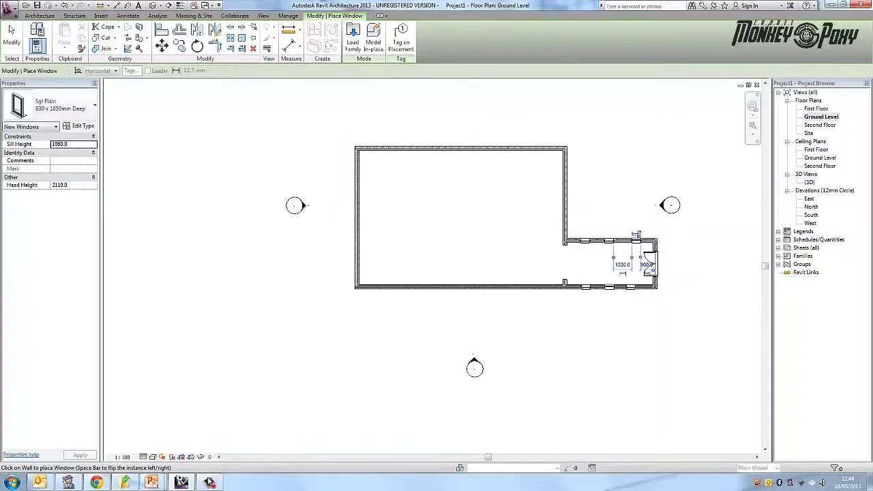
click(12, 35)
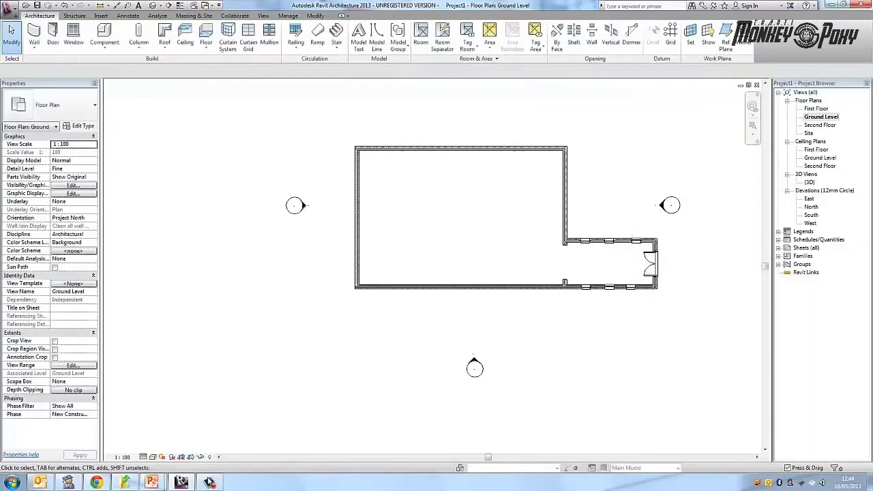
- Examine the extension's windows and double door from several angles in the 3D view
click(152, 6)
shift+middle_drag(409, 272, 518, 293)
shift+middle_drag(732, 263, 375, 284)
click(734, 125)
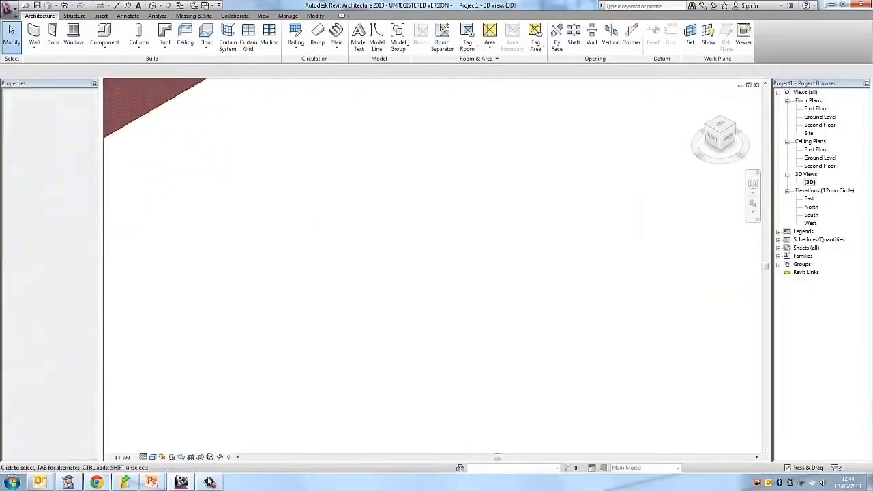
middle_drag(286, 204, 634, 291)
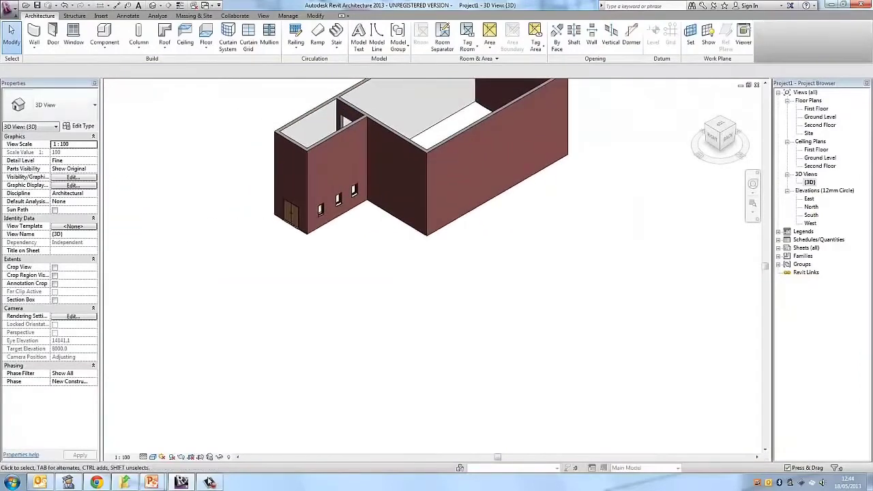
scroll(449, 303, up, 2)
shift+middle_drag(385, 285, 362, 341)
scroll(362, 341, down, 1)
scroll(428, 395, down, 1)
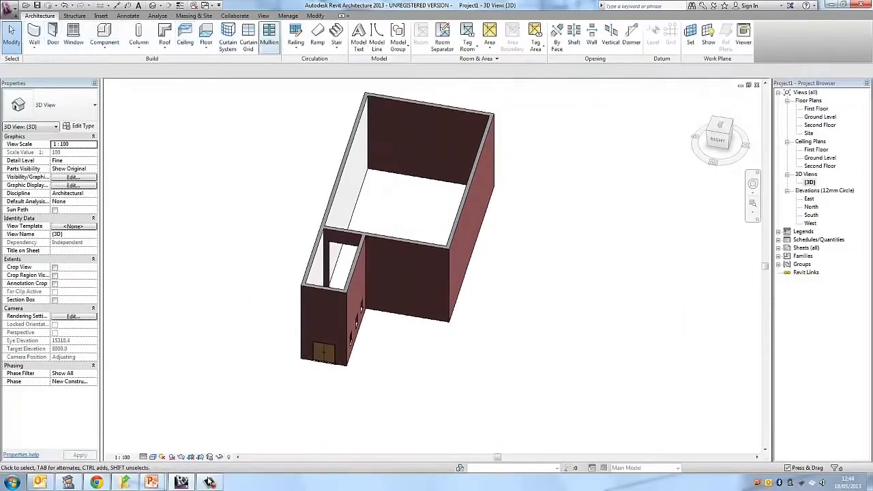
- Place an IntSgl (1) 1010 x 2110mm door in the main building's north wall on Ground Level, about 500 mm from the west wall, and select it
double_click(819, 116)
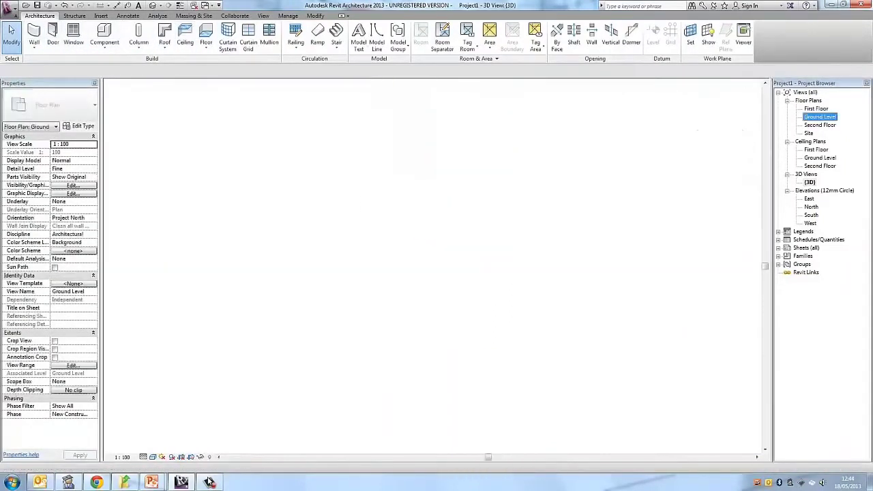
click(53, 35)
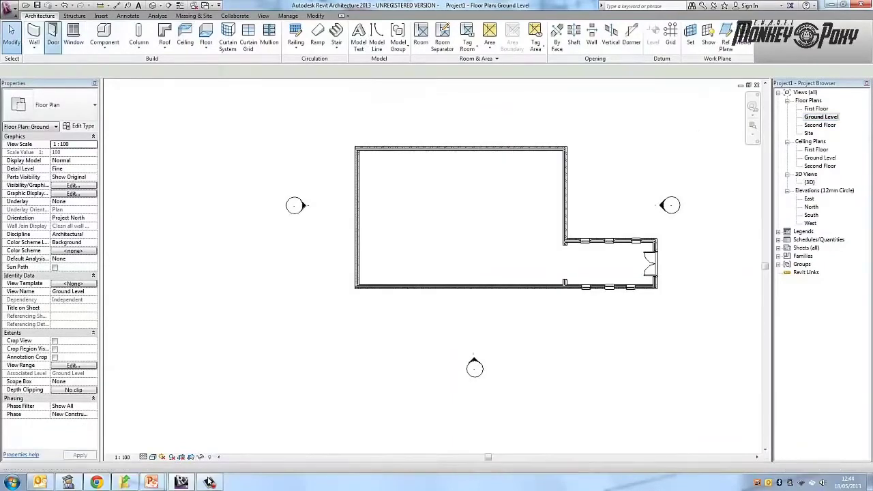
click(94, 104)
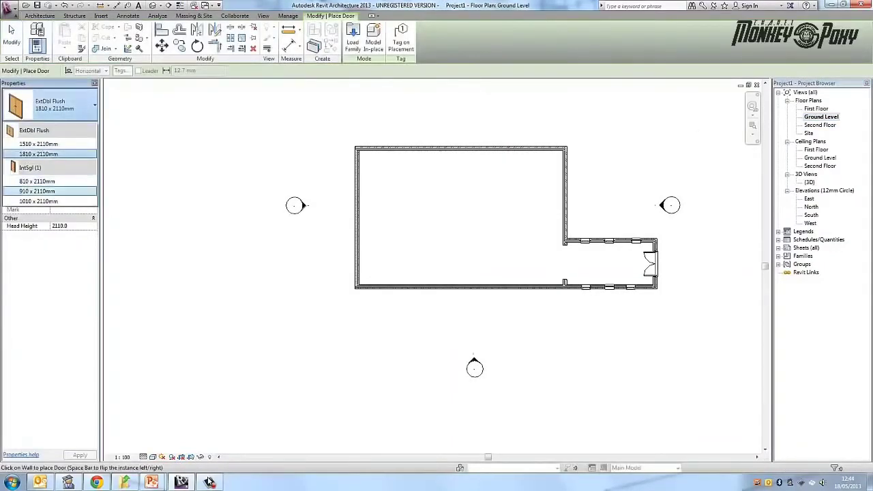
click(48, 199)
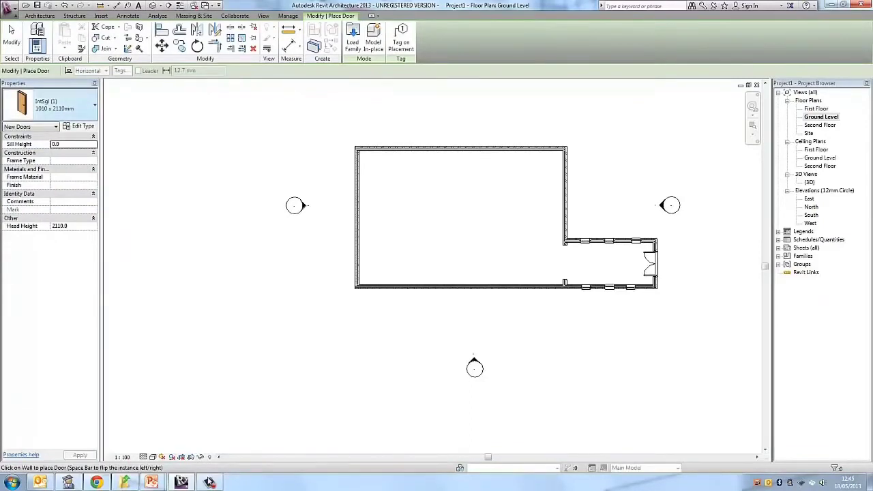
click(68, 105)
click(48, 201)
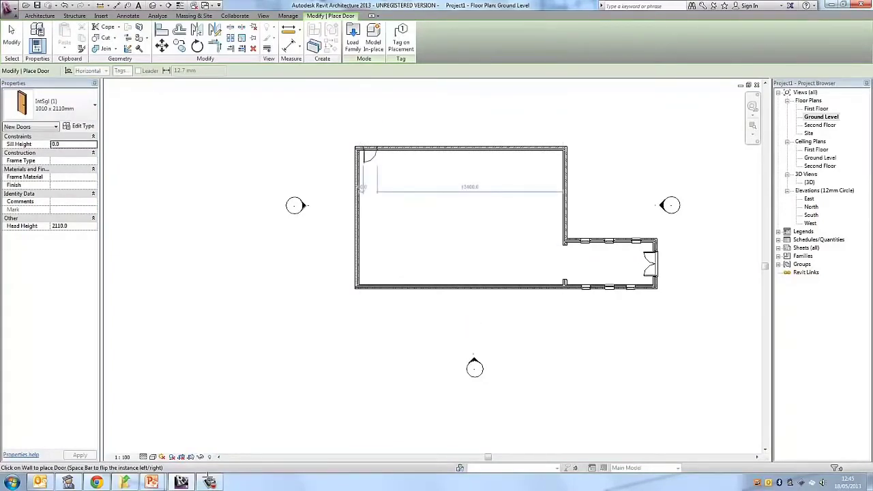
click(371, 146)
key(Escape)
key(Escape)
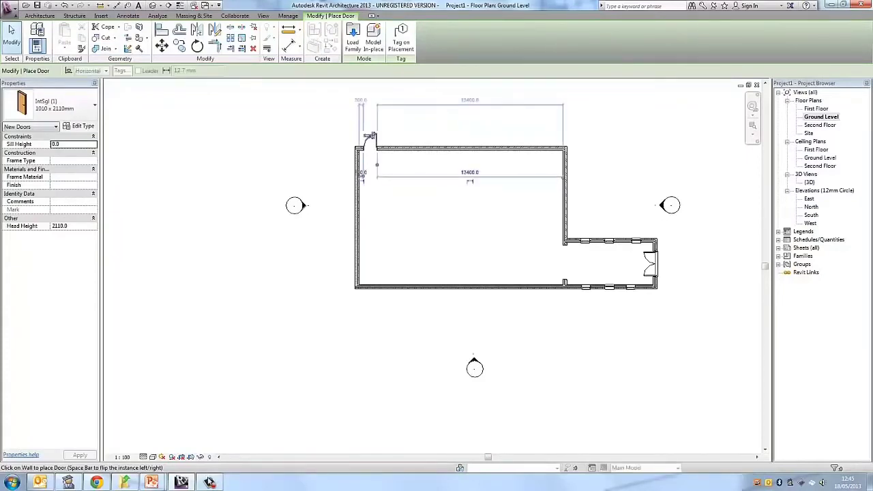
click(371, 145)
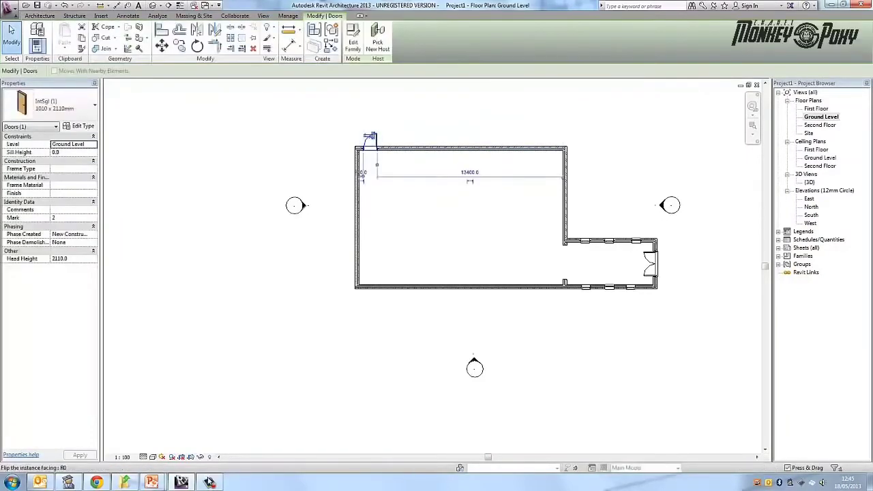
- Try flipping the facing and hand of the main building's north door, ending with it opening outward and hinged on its east side
click(369, 136)
click(369, 136)
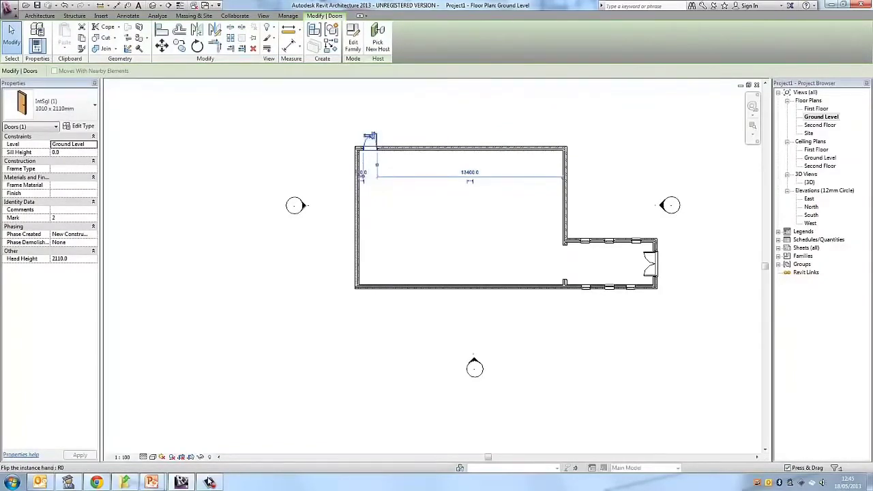
click(368, 137)
click(369, 160)
key(Escape)
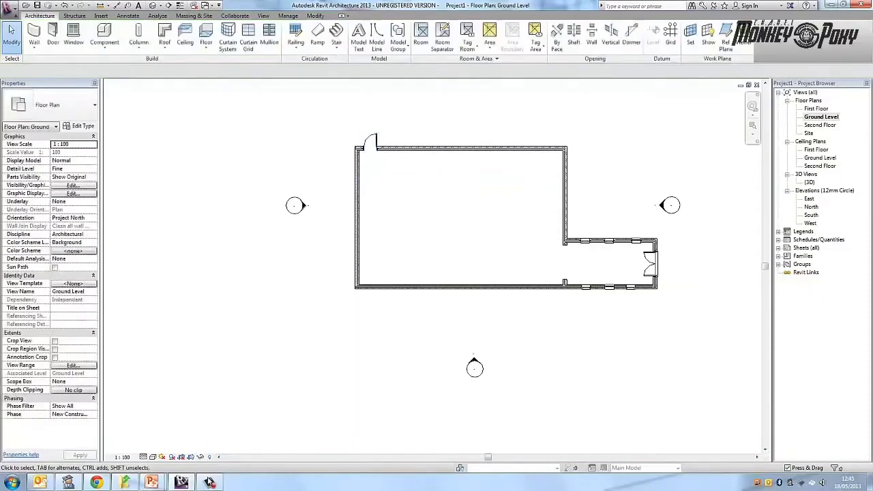
- Try to assign the Second Floor level to the extension's north window nearest the main building, and cancel the change
click(585, 244)
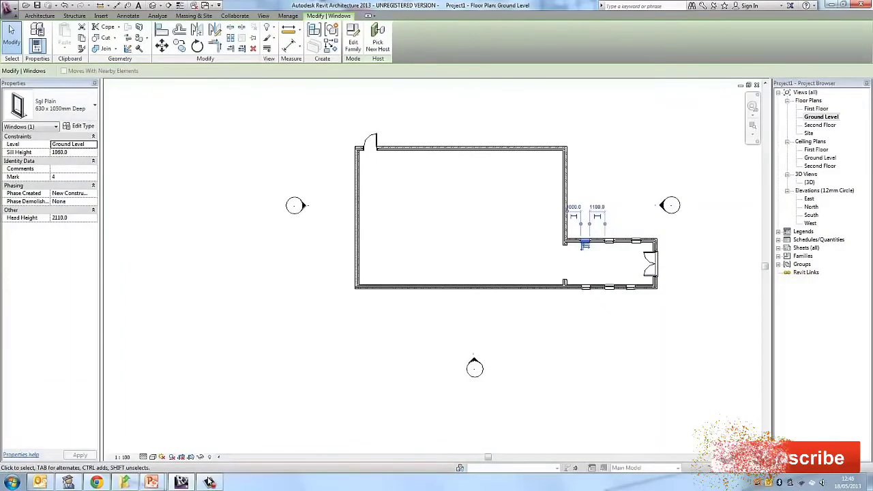
click(92, 144)
click(93, 145)
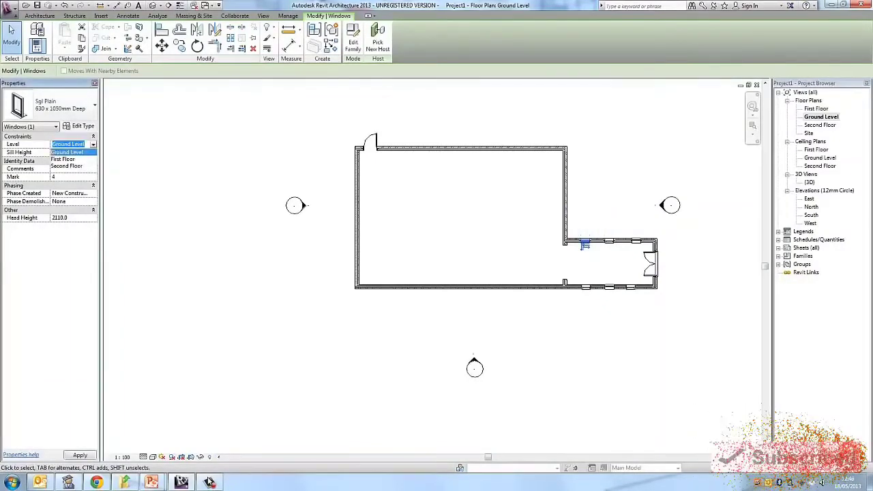
click(66, 166)
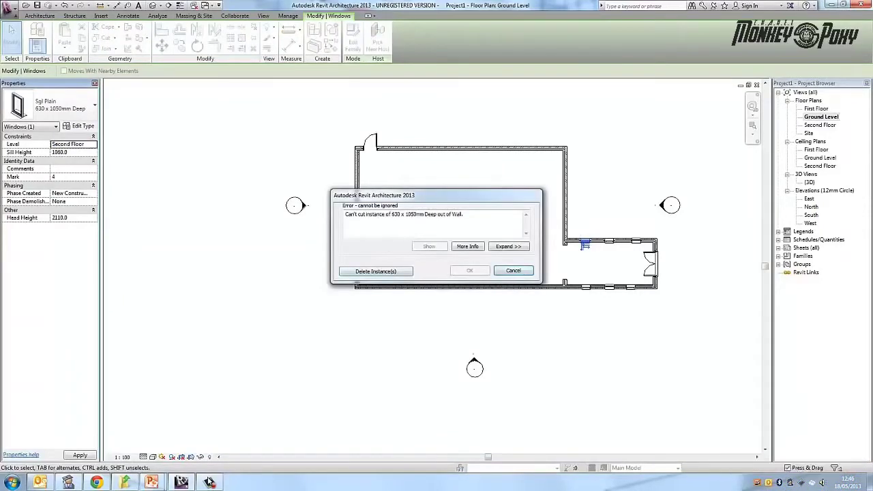
click(513, 271)
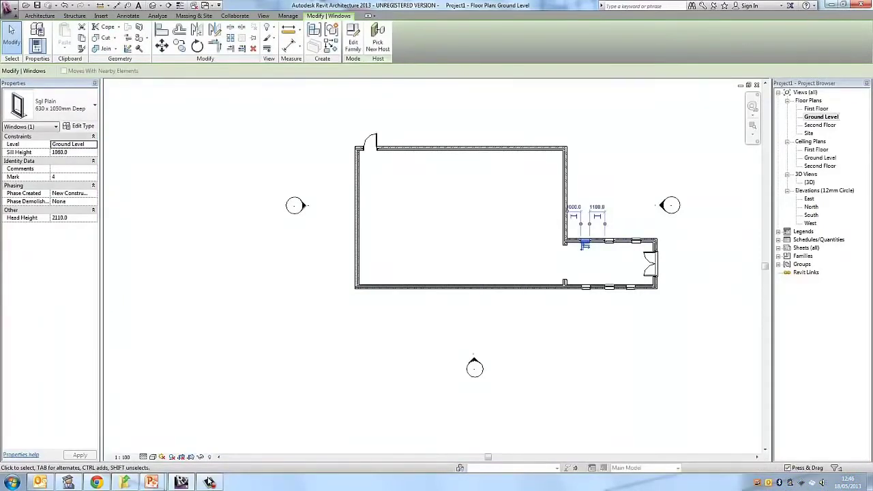
- Set that north window's level to First Floor and view the extension's north side in 3D
click(93, 144)
click(66, 159)
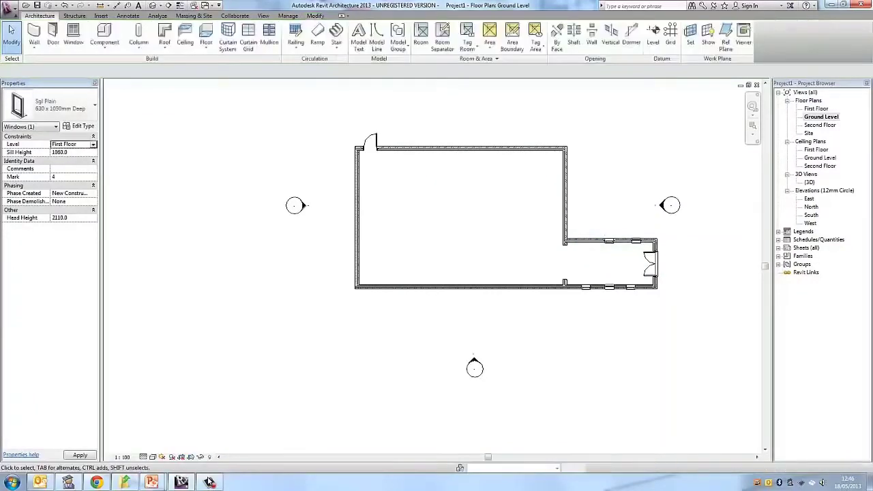
double_click(809, 182)
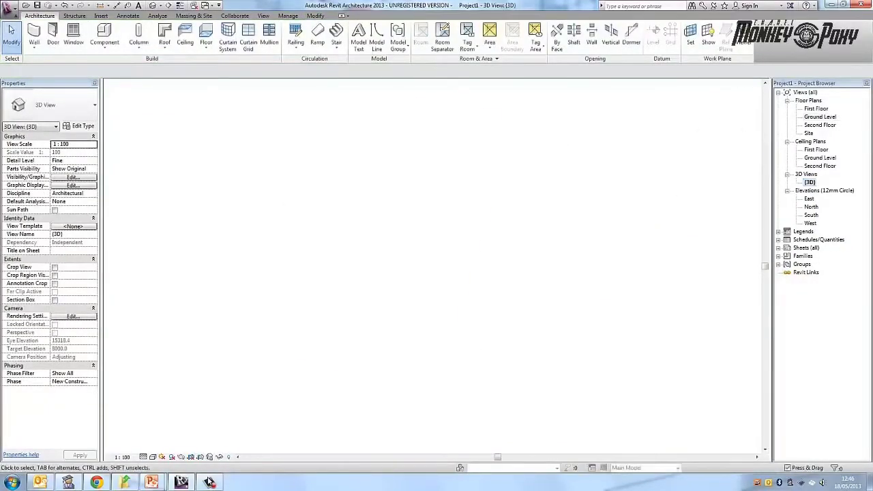
shift+middle_drag(464, 272, 300, 252)
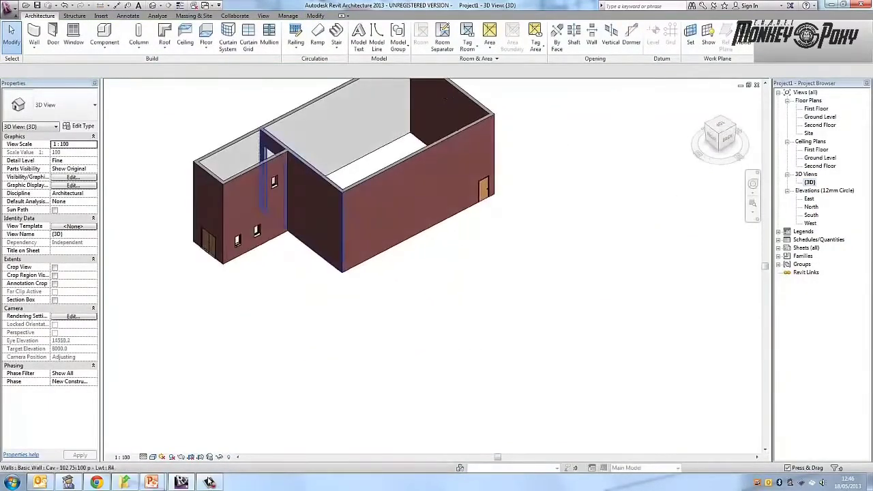
- Return the raised extension window to the Ground Level in the 3D view
click(274, 181)
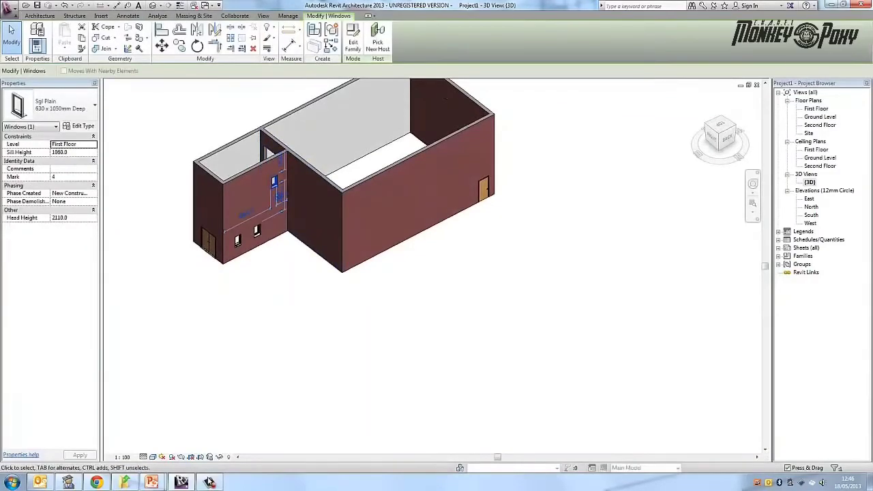
click(94, 145)
click(67, 152)
click(156, 204)
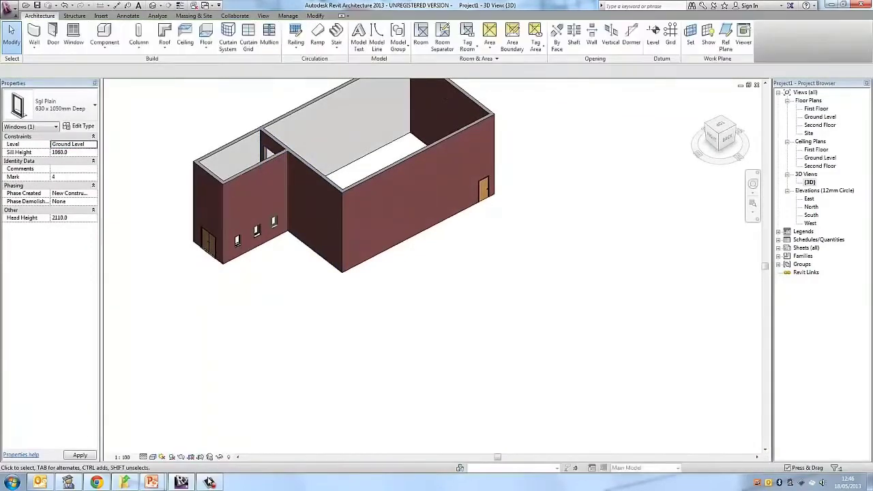
- Open the type properties of the extension's north window nearest the main building and review its dimension, identity and analytical parameters
click(273, 222)
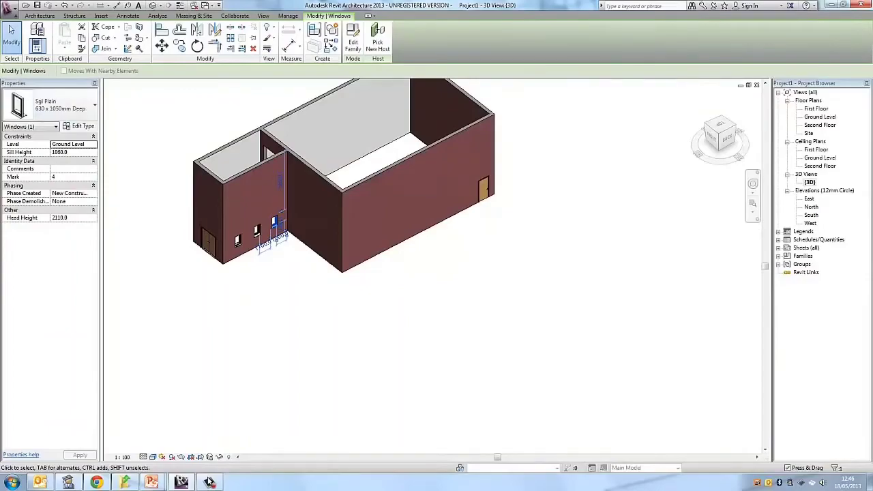
scroll(278, 266, up, 5)
shift+middle_drag(278, 266, 193, 244)
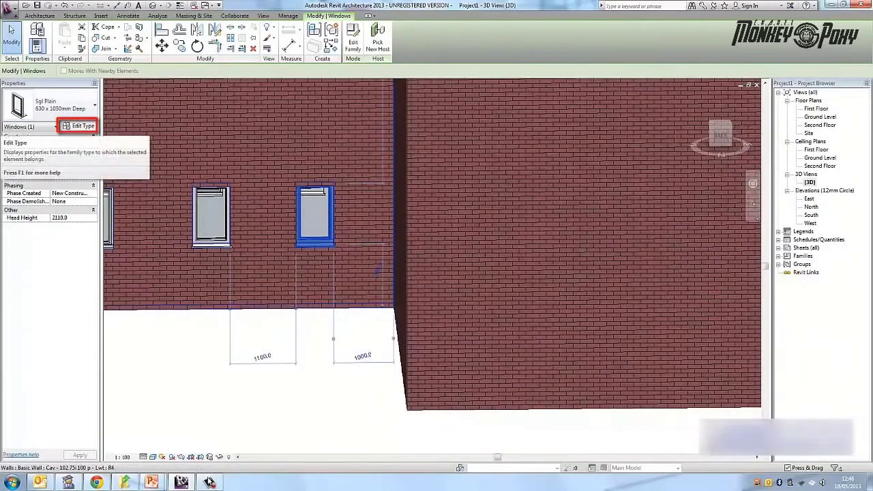
click(78, 126)
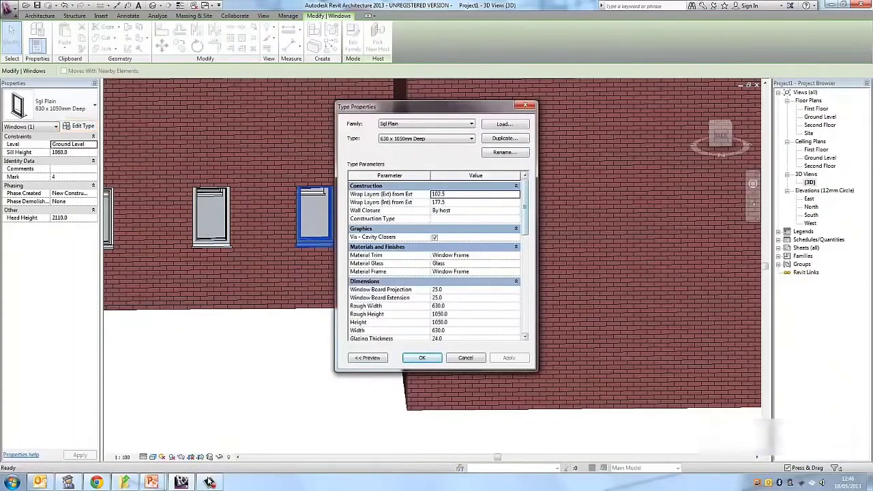
scroll(436, 259, down, 4)
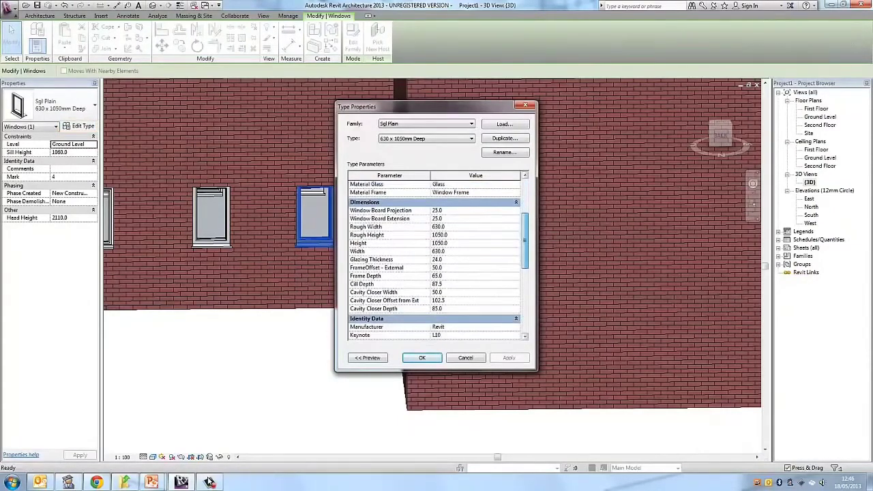
scroll(438, 260, down, 5)
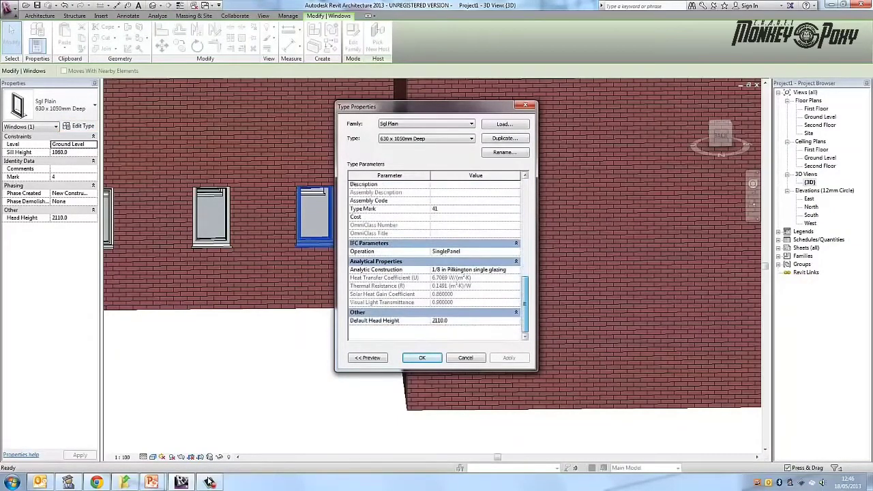
scroll(437, 261, up, 4)
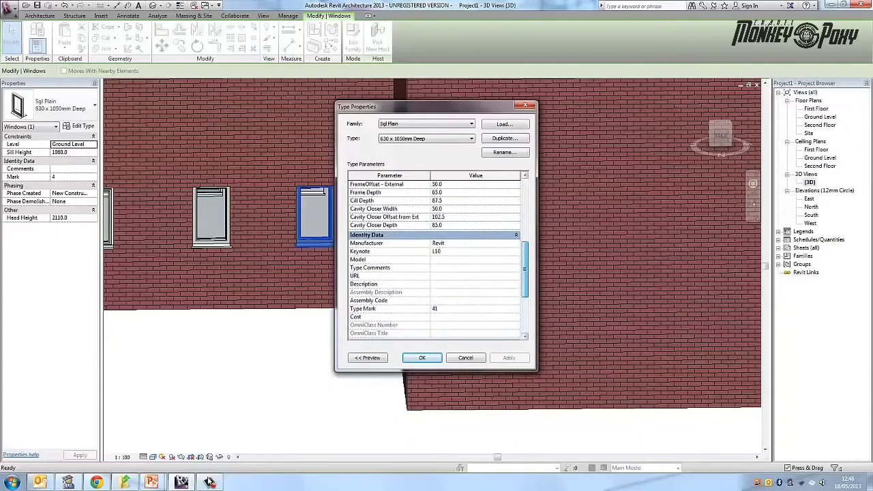
scroll(436, 259, up, 4)
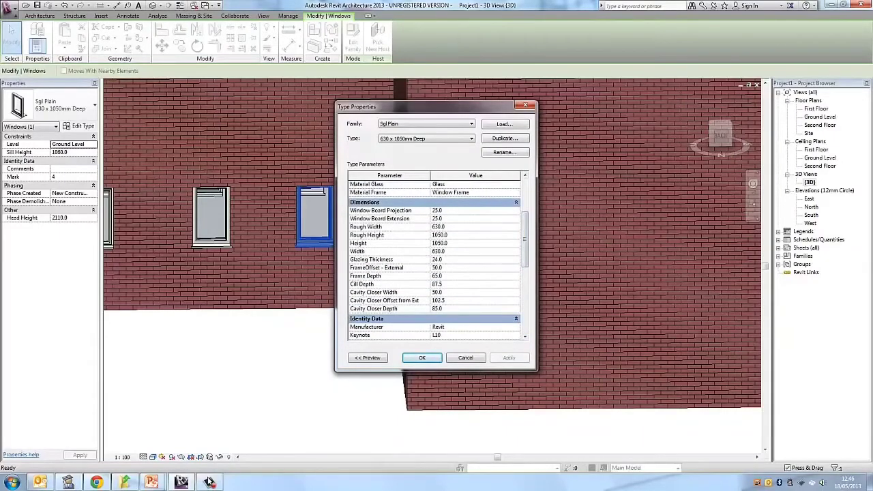
- Try a Width of 700 for the Sgl Plain 630 x 1050mm Deep window type, then close its type properties and deselect the window
click(464, 251)
text(700)
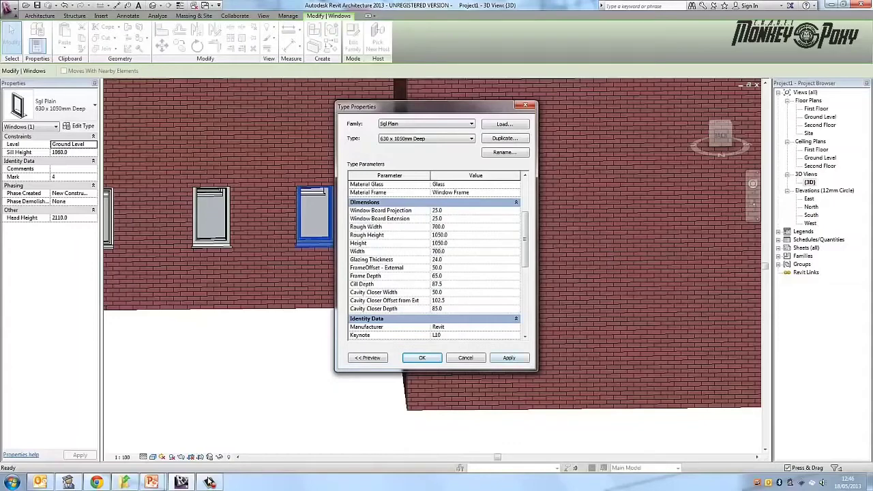
click(508, 358)
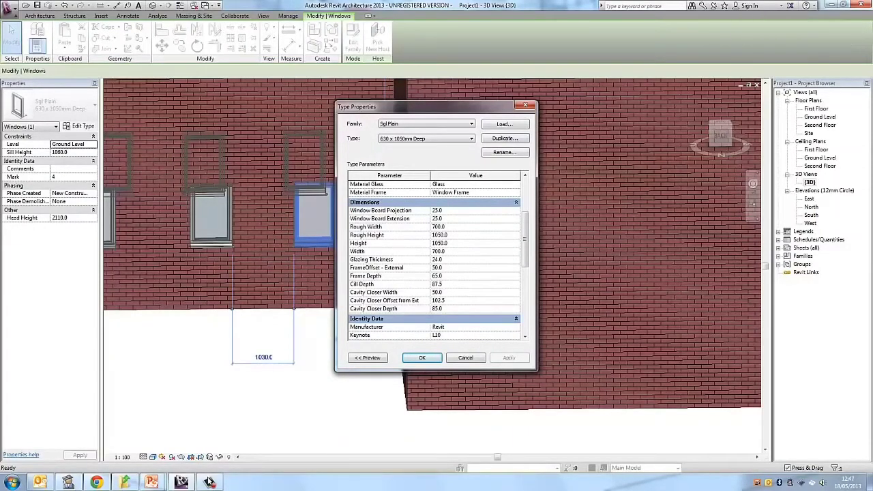
scroll(436, 259, down, 2)
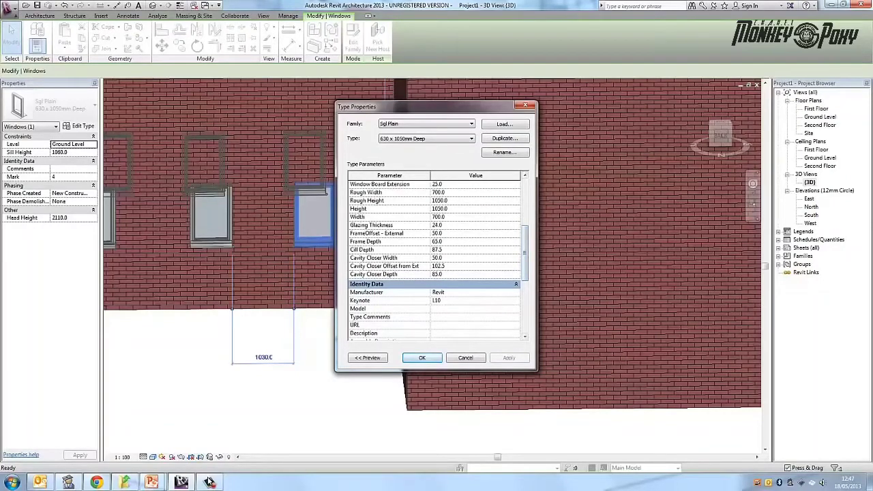
click(422, 357)
key(Escape)
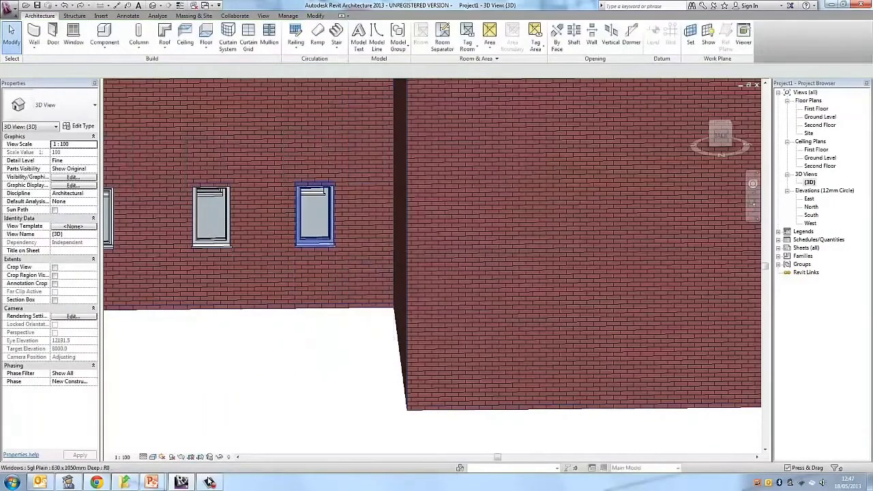
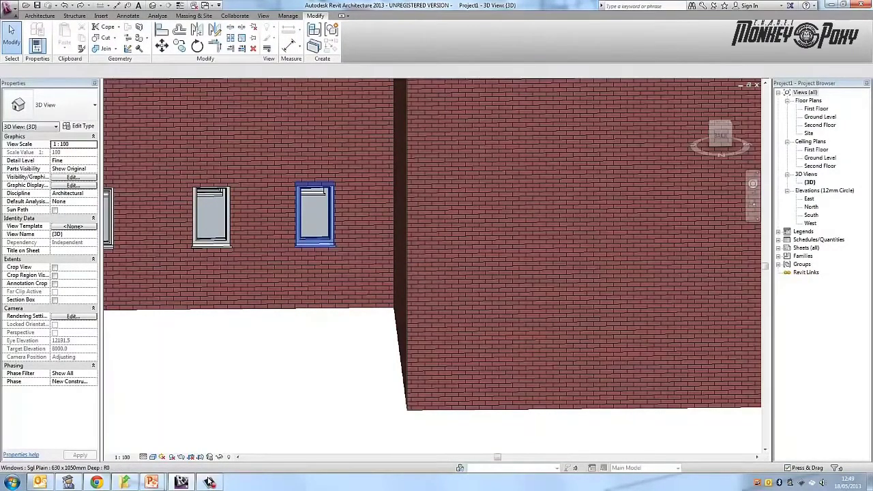
- Open the family of the extension's north window nearest the main building for editing
click(315, 217)
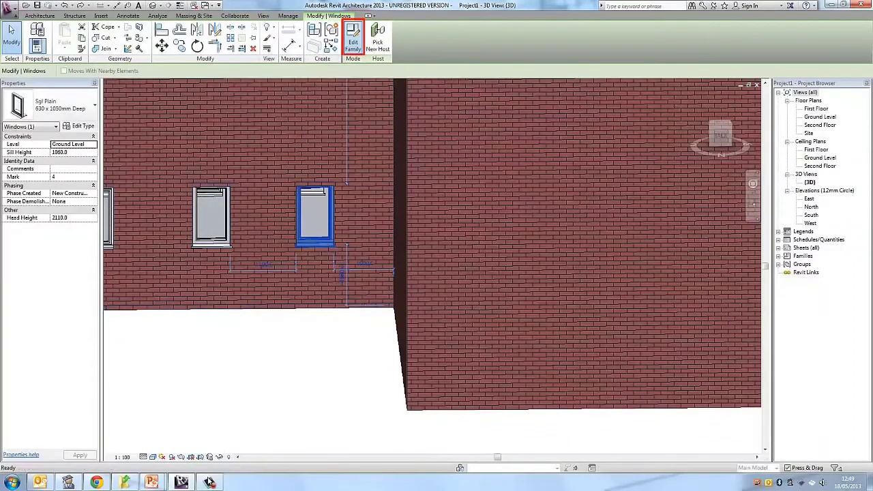
click(353, 38)
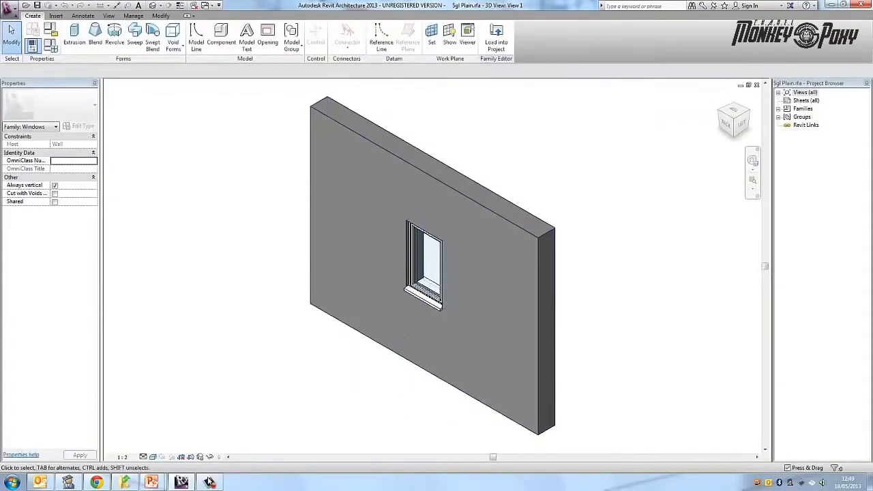
click(403, 357)
key(Escape)
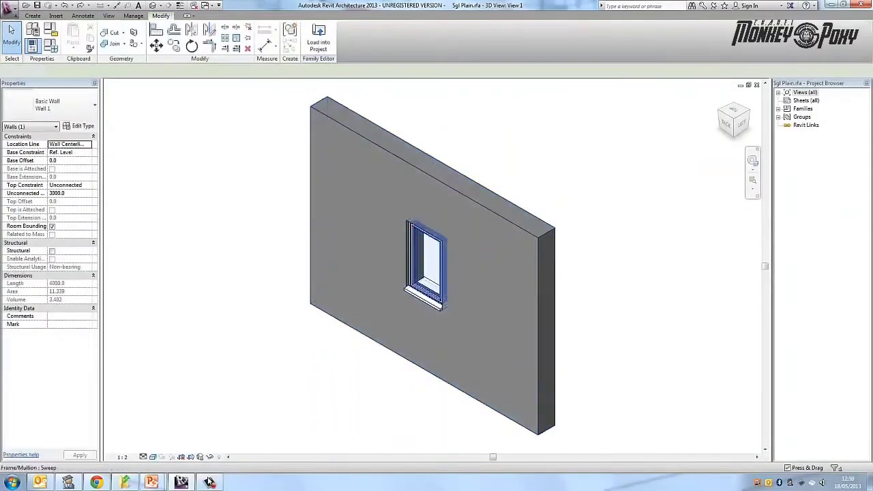
- Edit the sill extrusion's sketch and shift its front line outward to a 222.5 projection, removing the constraints that block the move
click(442, 303)
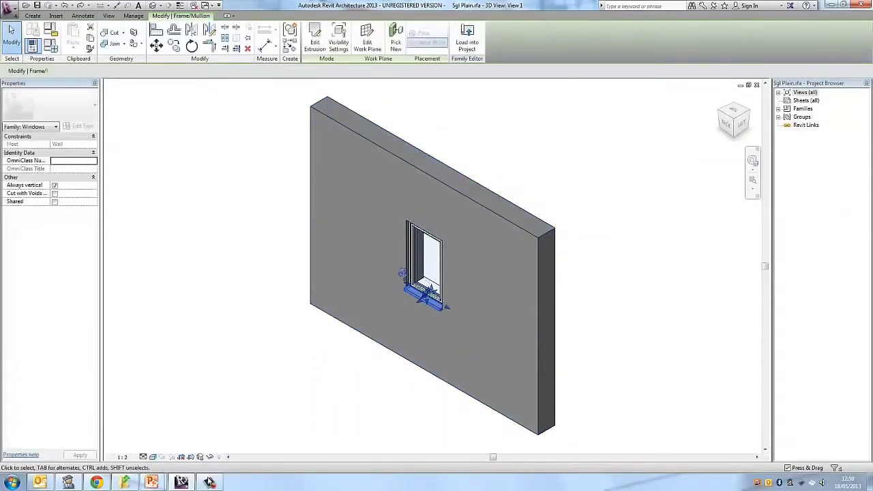
click(314, 40)
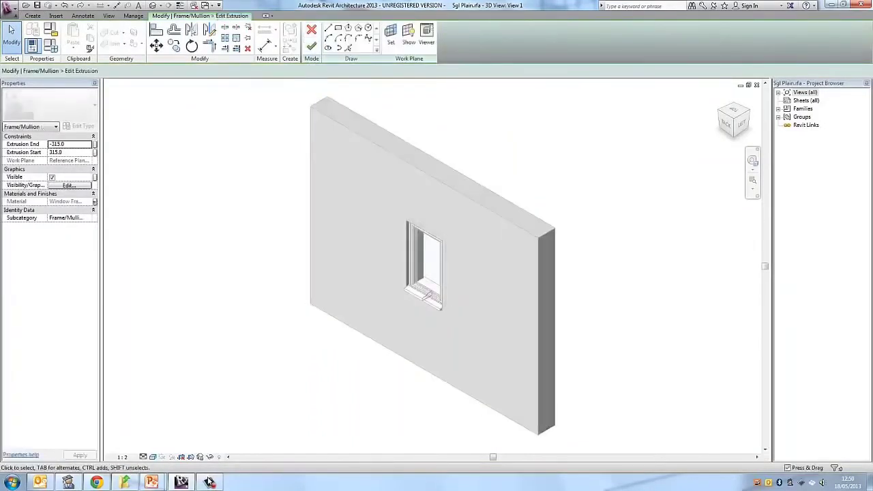
scroll(424, 294, up, 5)
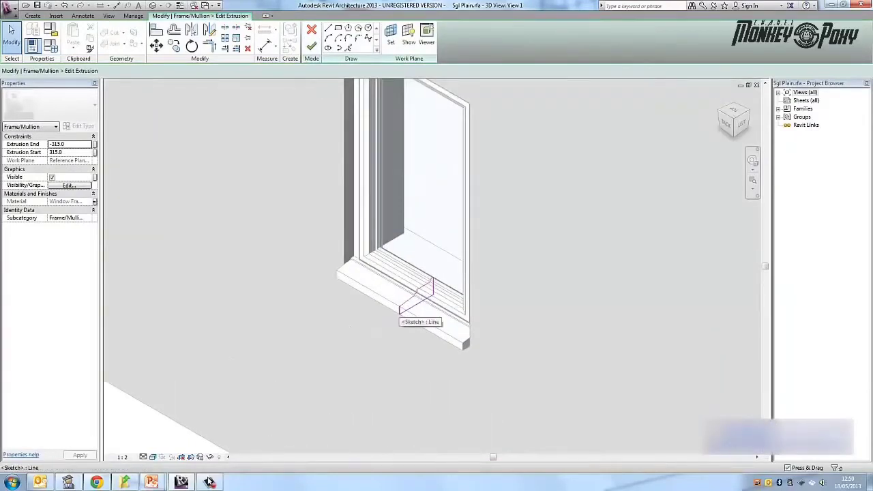
click(400, 307)
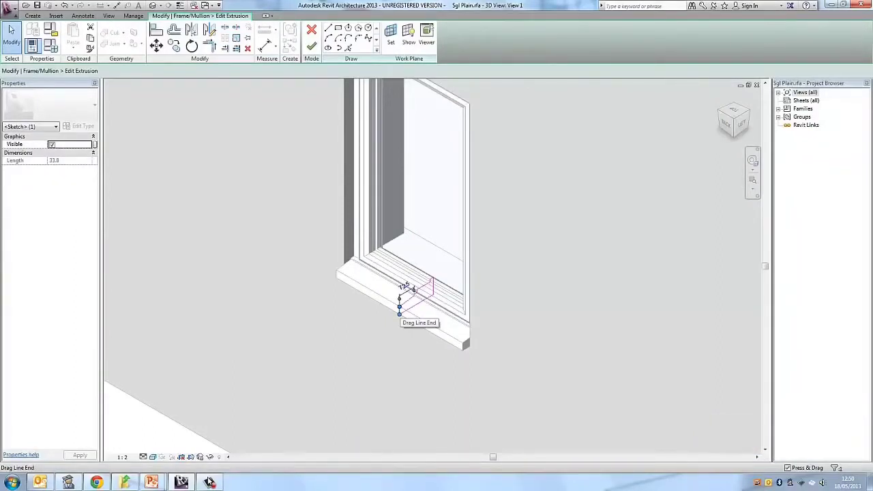
drag(400, 313, 398, 313)
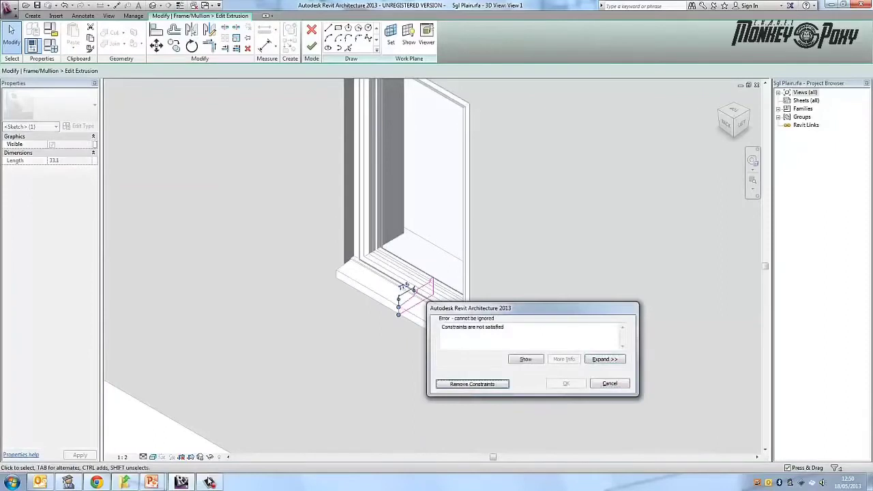
key(Return)
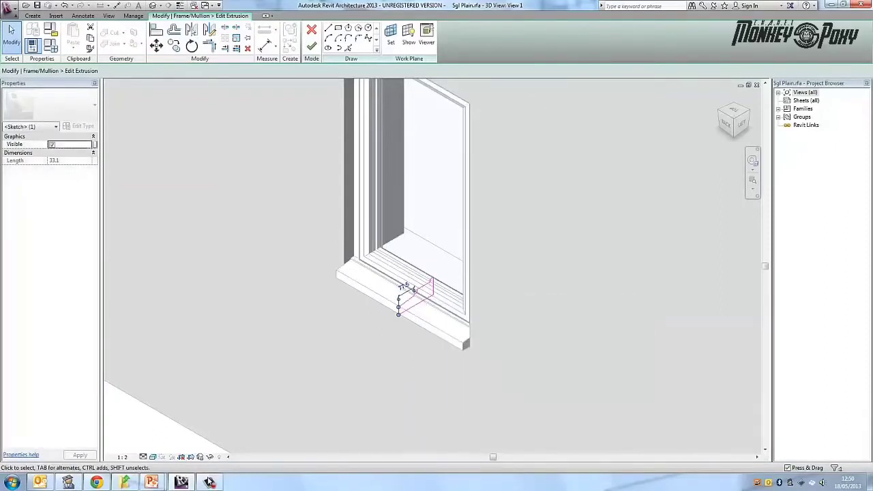
key(Left)
key(Left)
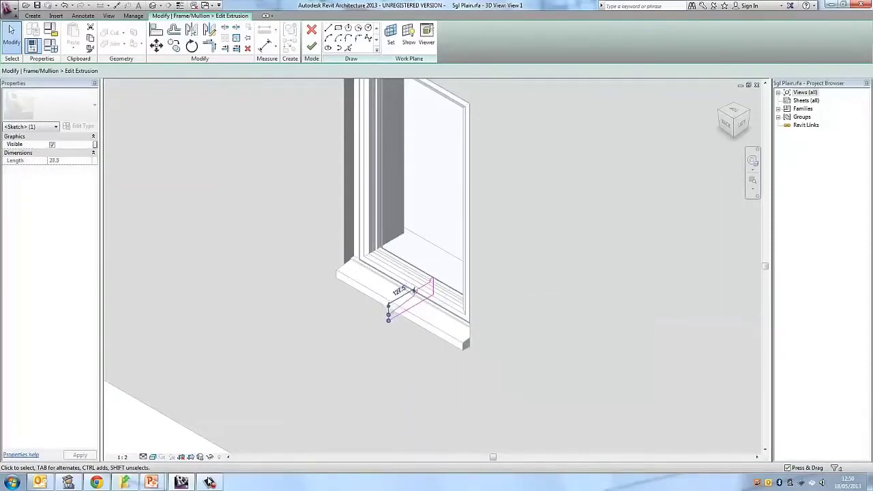
key(Left)
key(Left)
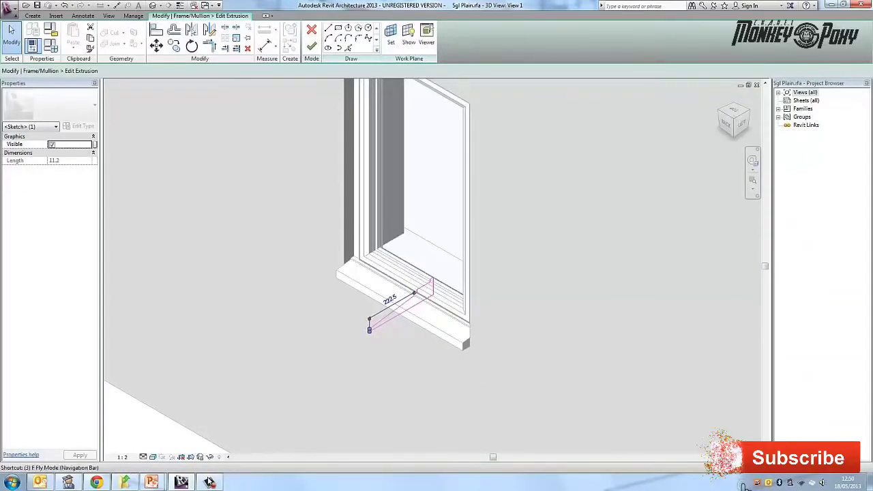
- Keep the sill's projection dimension at 222.5, finish the extrusion sketch and deselect the sill
click(389, 300)
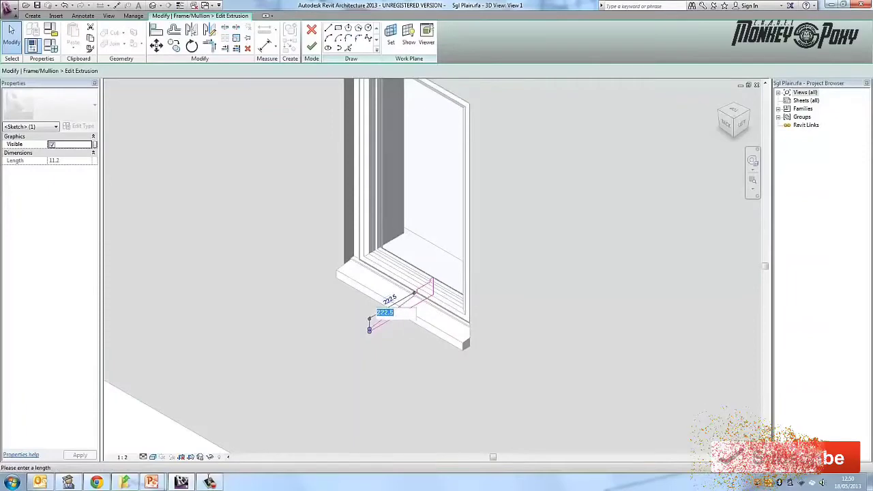
click(394, 312)
key(Return)
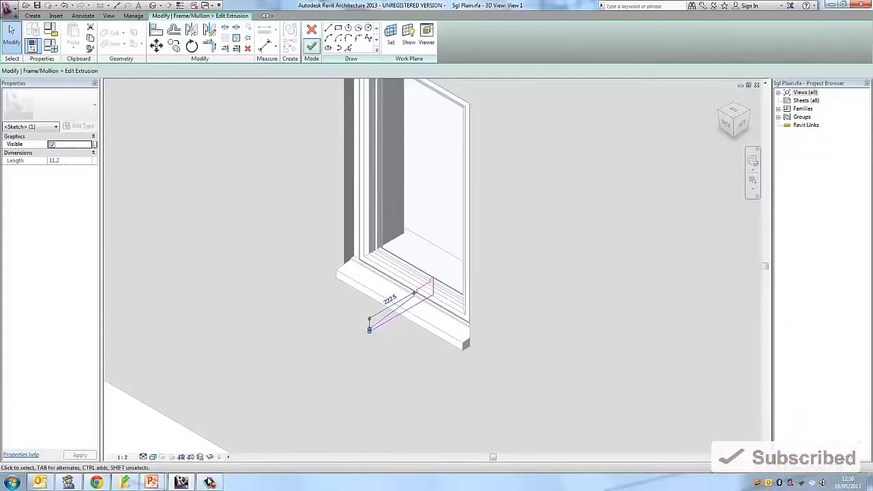
click(311, 45)
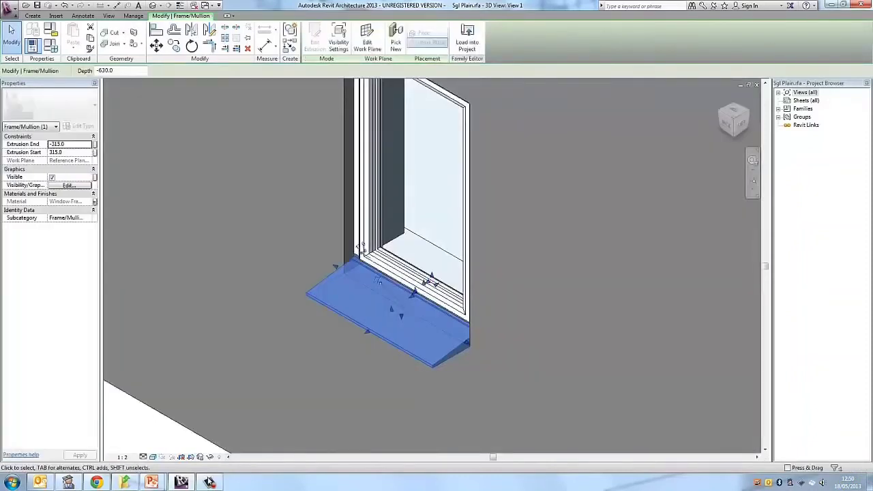
key(Escape)
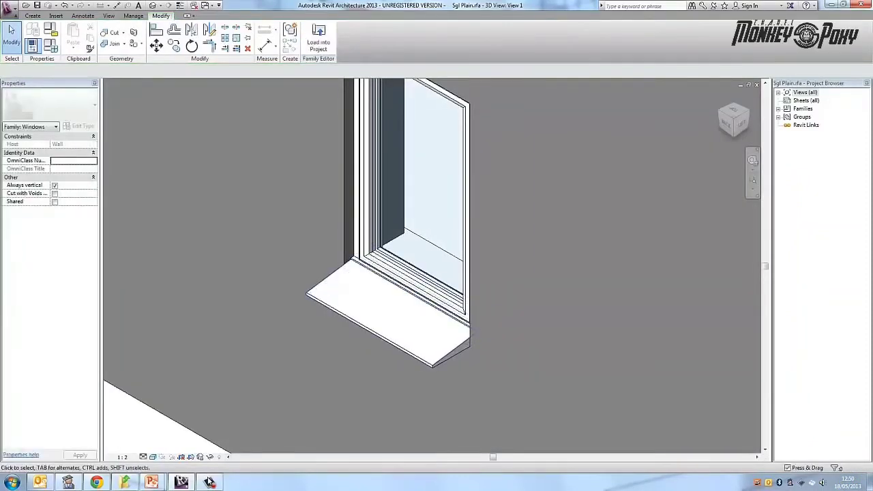
- Close the Sgl Plain family, choose to save its changes and enter a file name for the new family file
click(33, 15)
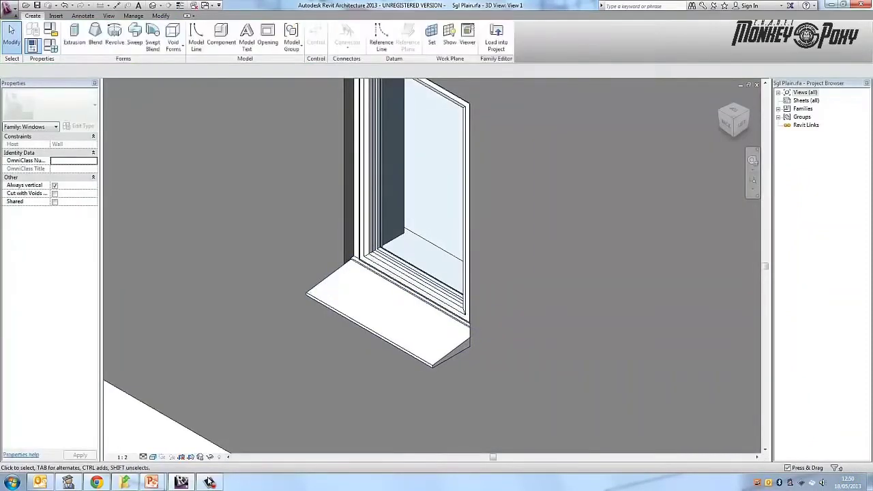
click(757, 85)
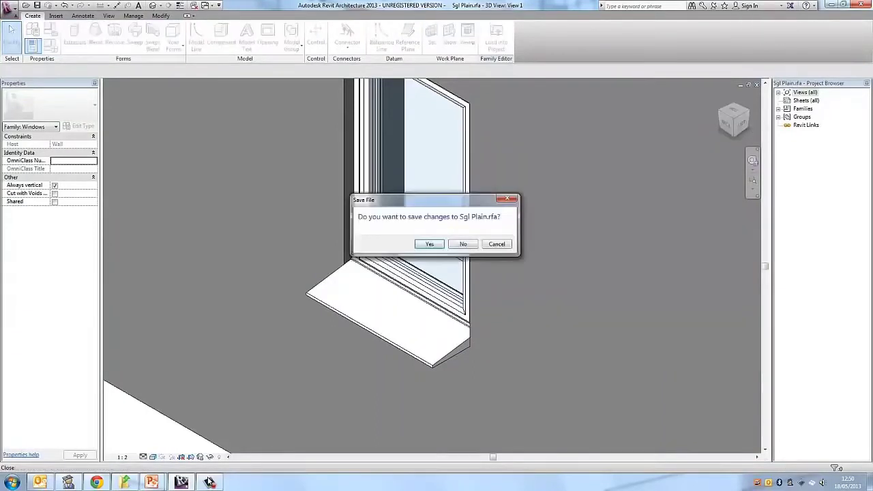
key(n)
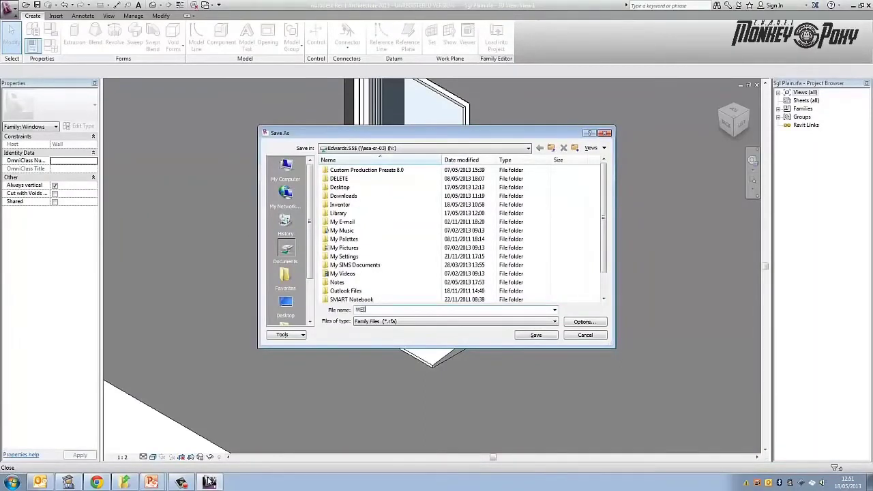
key(BackSpace)
text(dow)
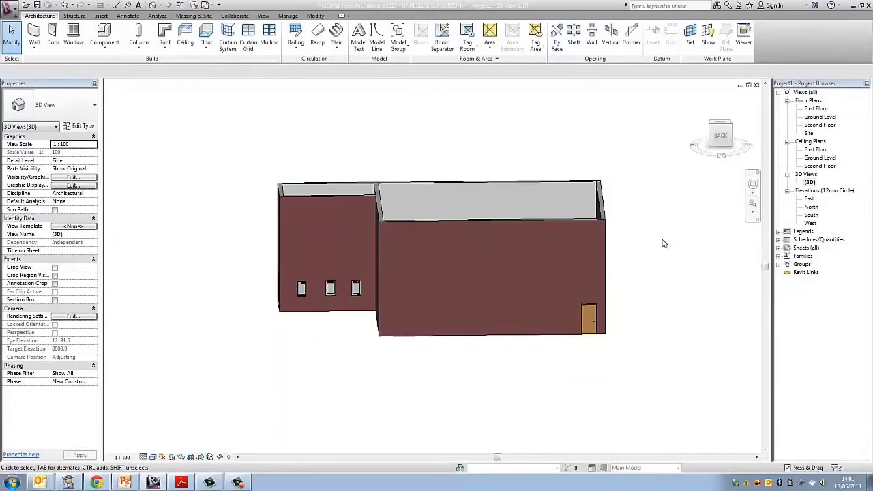
- Start a 225mm Susp Ground floor in the Ground Level plan and pick the centre line of the main building's north wall as boundary
key(ctrl+Tab)
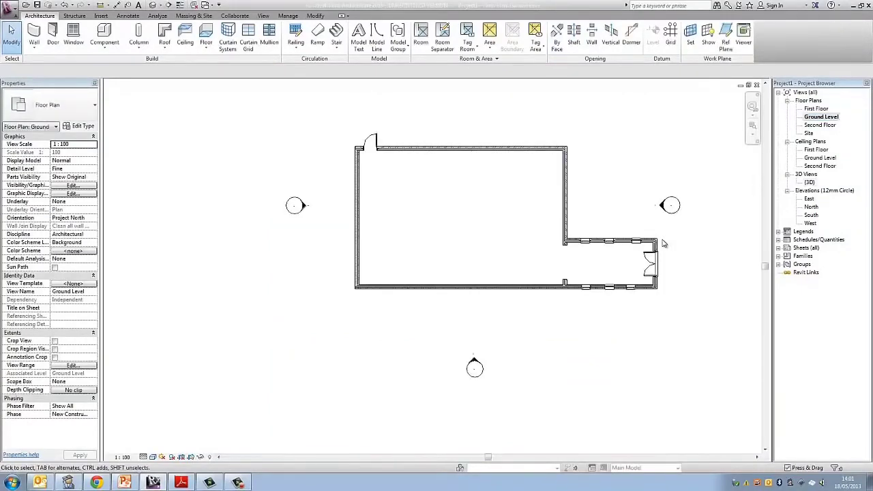
scroll(663, 243, up, 2)
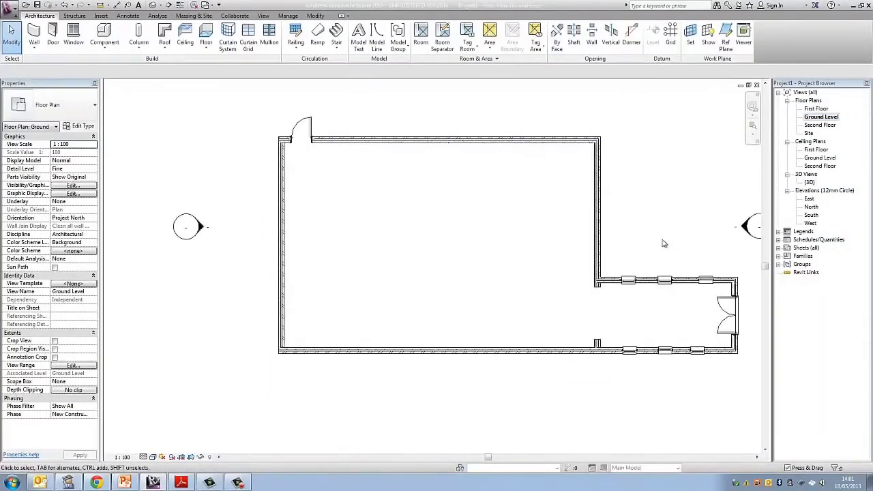
scroll(664, 244, down, 2)
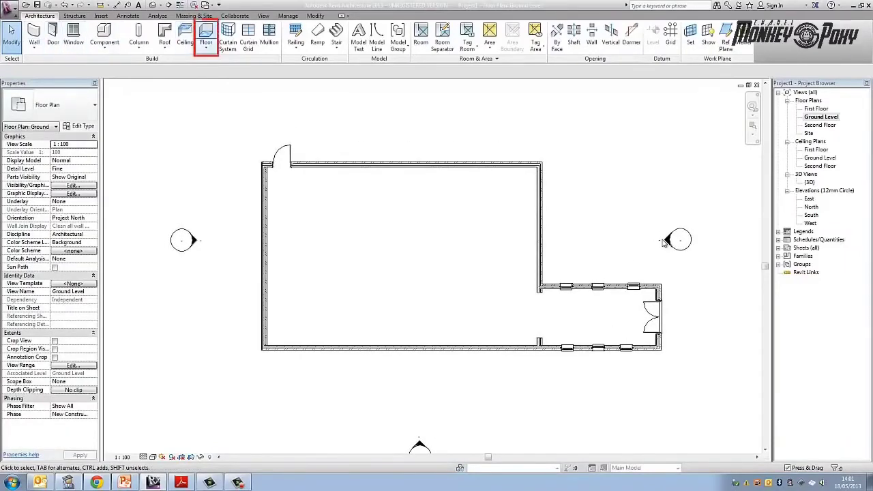
click(206, 33)
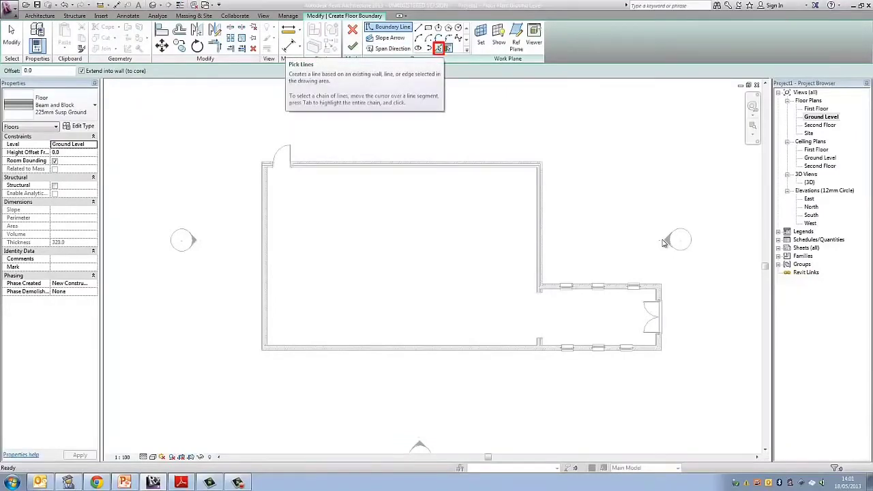
click(438, 49)
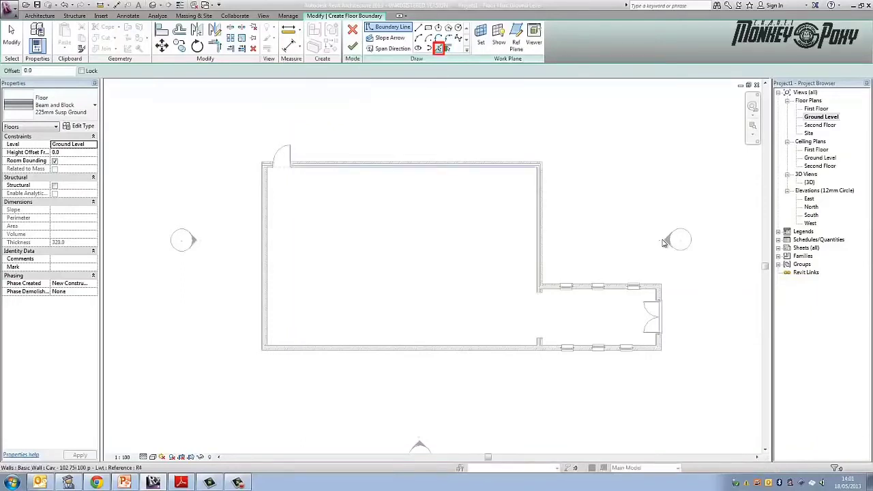
scroll(663, 243, up, 4)
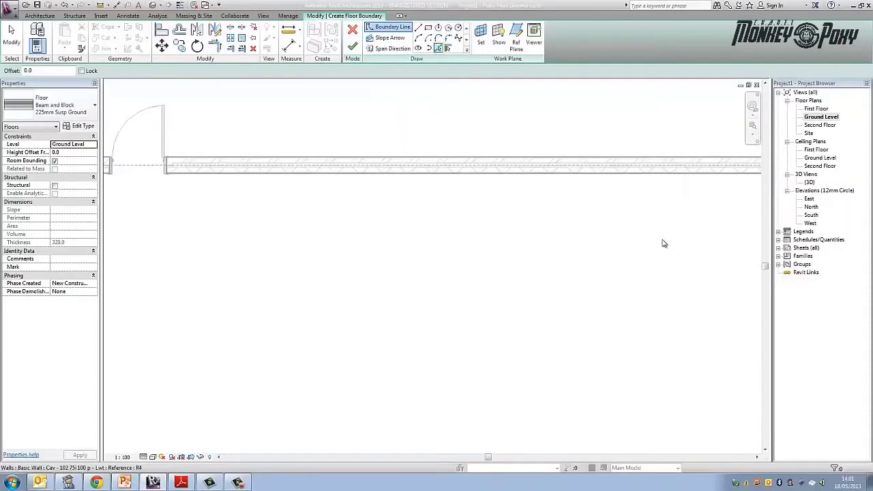
scroll(662, 243, up, 2)
click(426, 169)
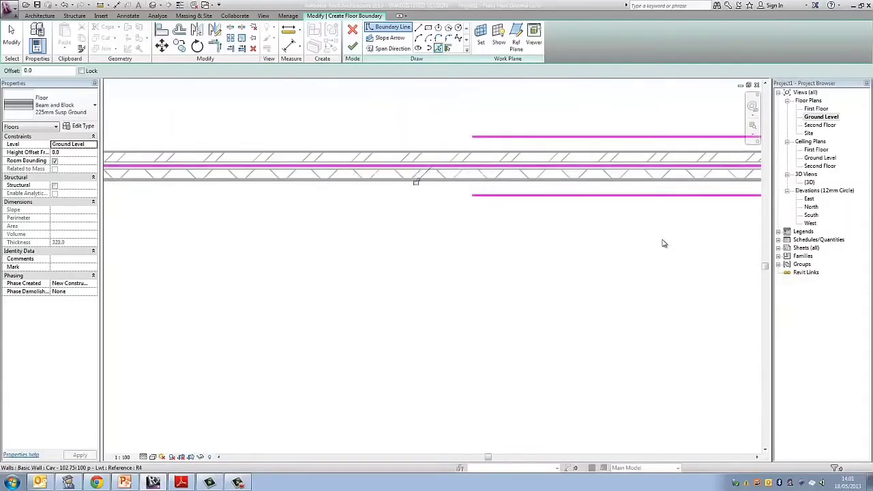
- Add the centre line of the main building's east wall to the floor boundary
scroll(436, 179, down, 5)
middle_drag(699, 277, 354, 161)
scroll(353, 160, up, 5)
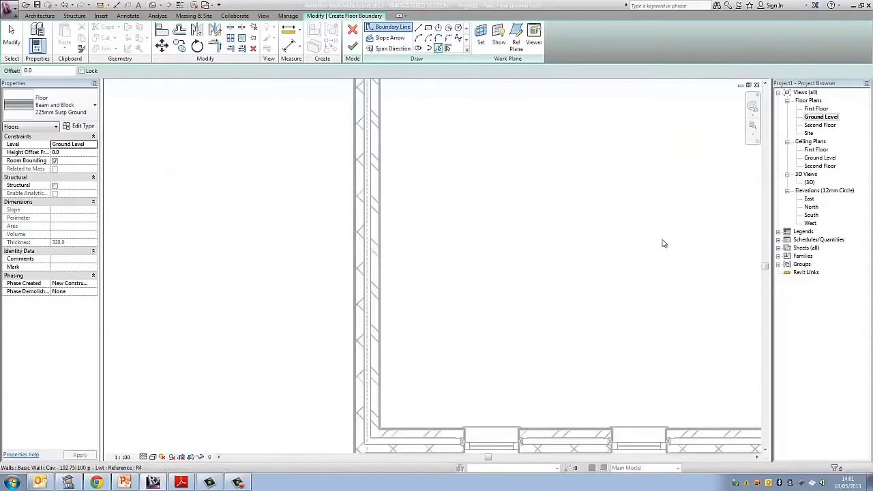
click(362, 249)
scroll(443, 382, down, 3)
mouse_move(443, 382)
middle_down()
mouse_move(435, 243)
mouse_move(416, 165)
middle_up()
- Add the centre lines of the extension's north, east and south walls to the floor boundary
scroll(423, 187, up, 1)
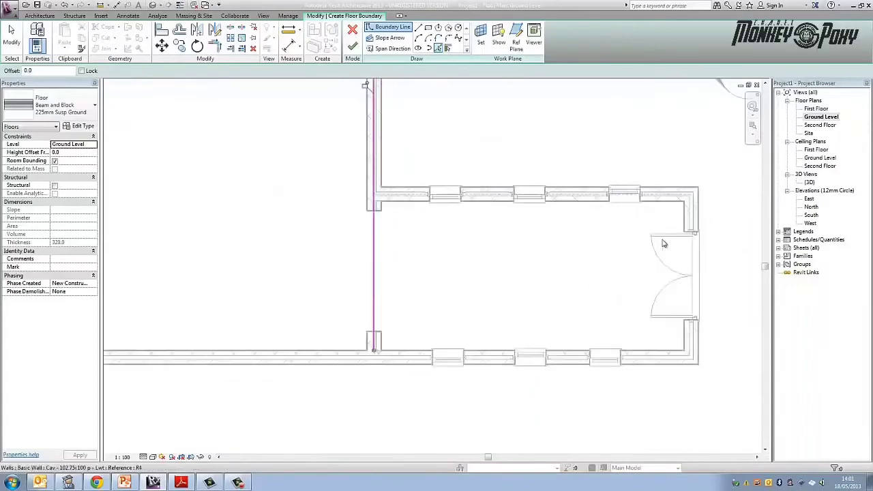
click(523, 198)
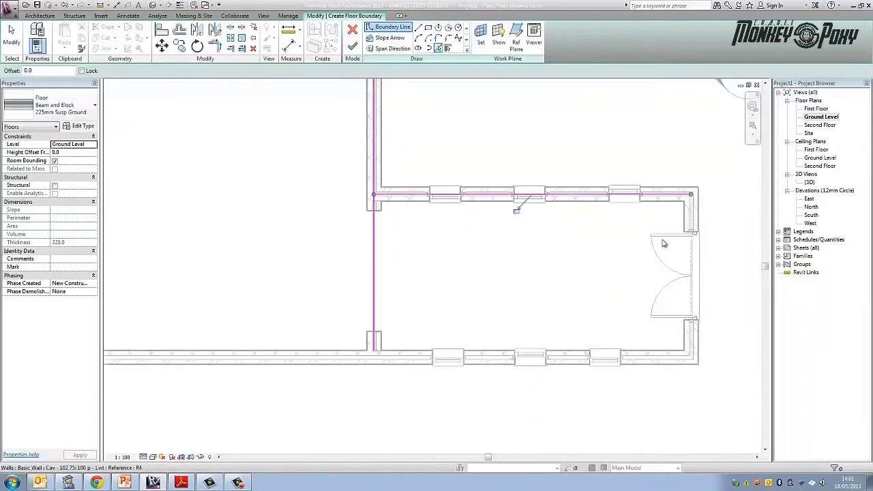
click(691, 219)
click(488, 357)
- Add the centre line of the main building's west wall to the floor boundary
scroll(446, 326, down, 2)
middle_drag(415, 324, 740, 340)
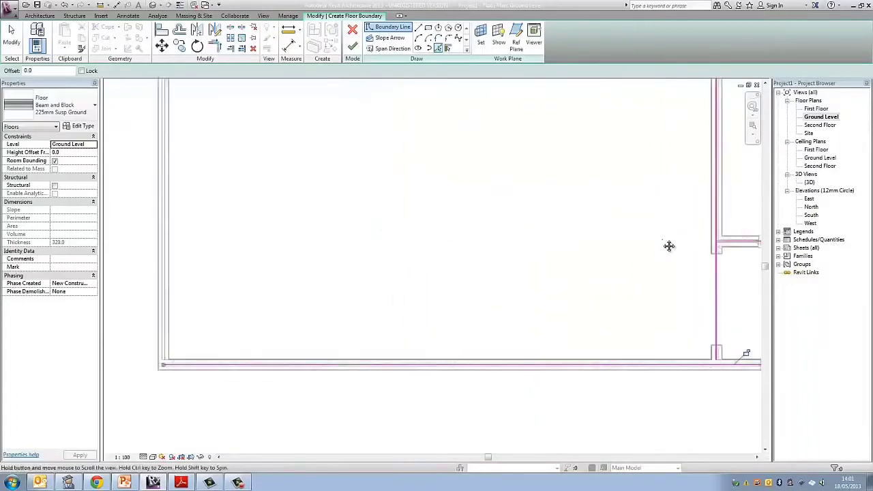
middle_drag(163, 319, 296, 323)
scroll(296, 323, up, 2)
click(298, 327)
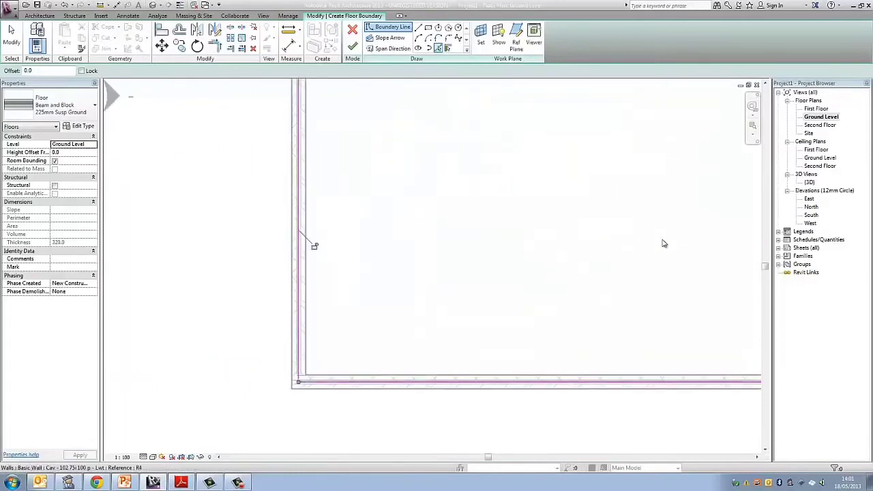
scroll(359, 283, down, 1)
middle_drag(359, 283, 359, 420)
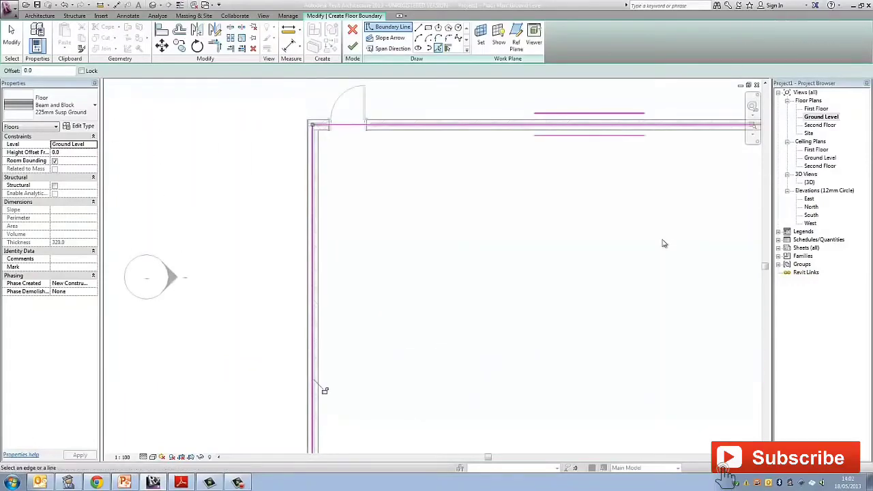
- End boundary picking and check the floor outline at the north-west corner and where the extension meets the main building
key(Escape)
scroll(416, 165, up, 3)
middle_drag(416, 165, 500, 258)
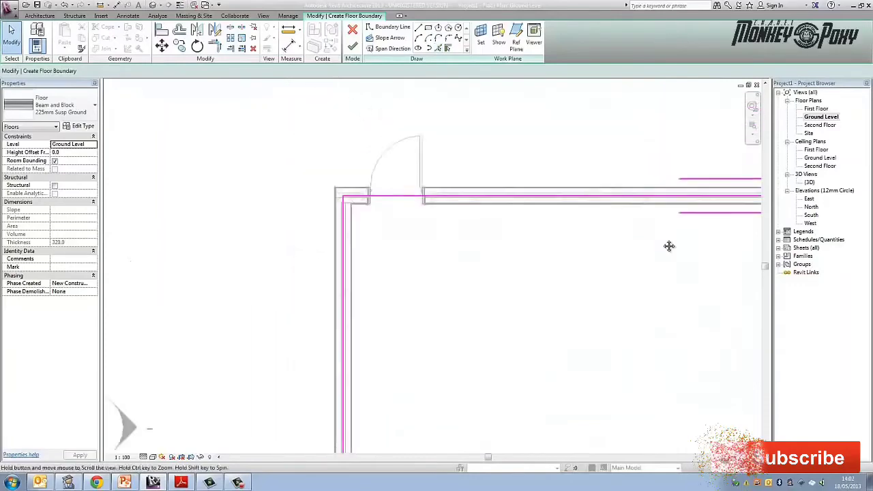
scroll(665, 244, down, 6)
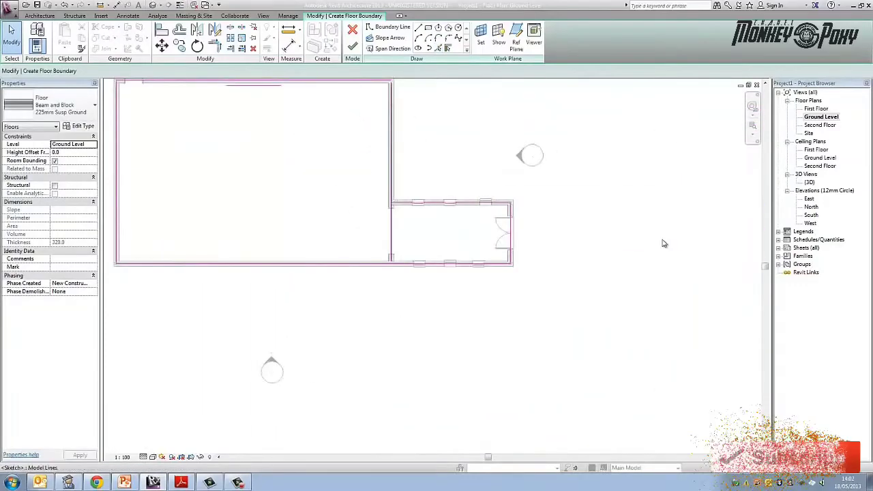
scroll(665, 243, up, 5)
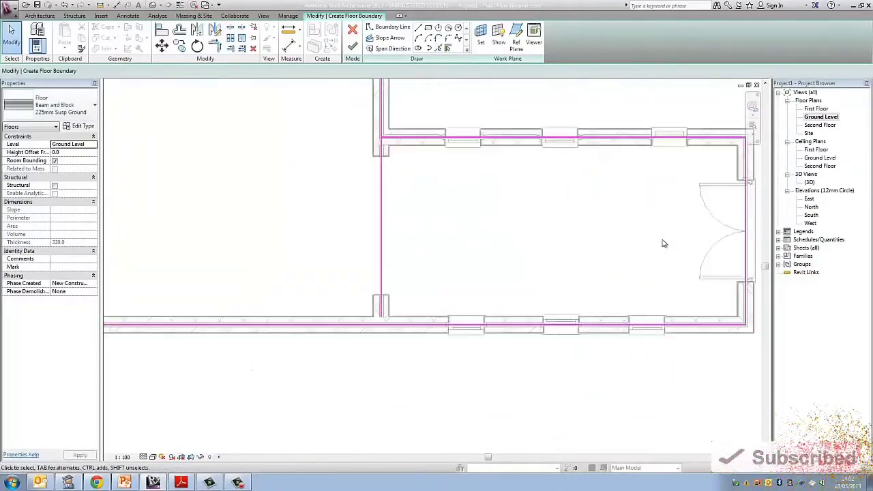
- Shorten the main building's east floor boundary line so it ends at the extension's north boundary line
click(381, 232)
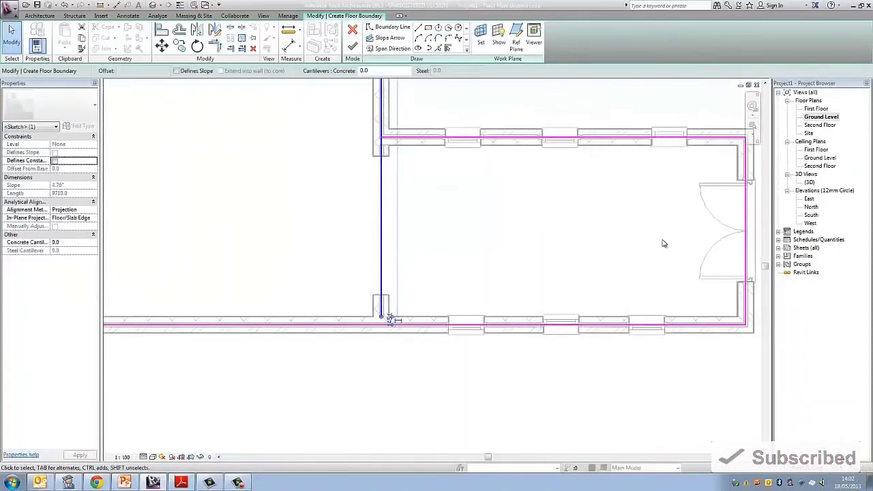
drag(381, 317, 381, 137)
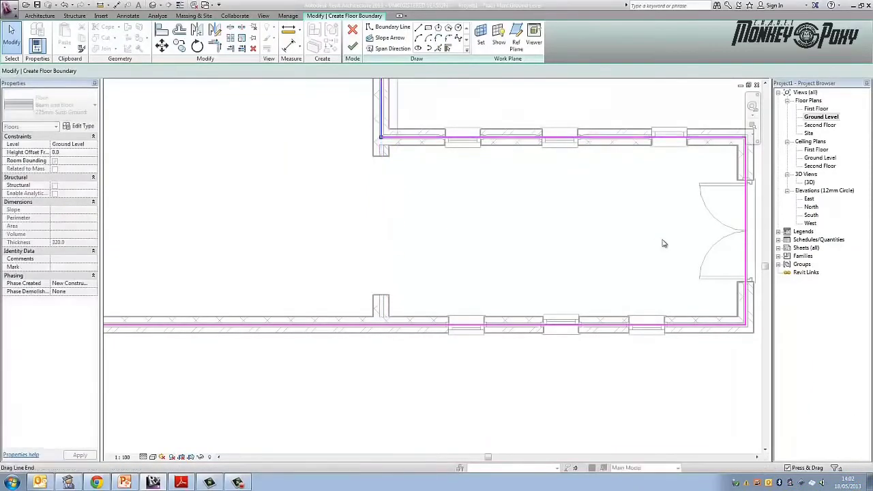
scroll(394, 175, down, 2)
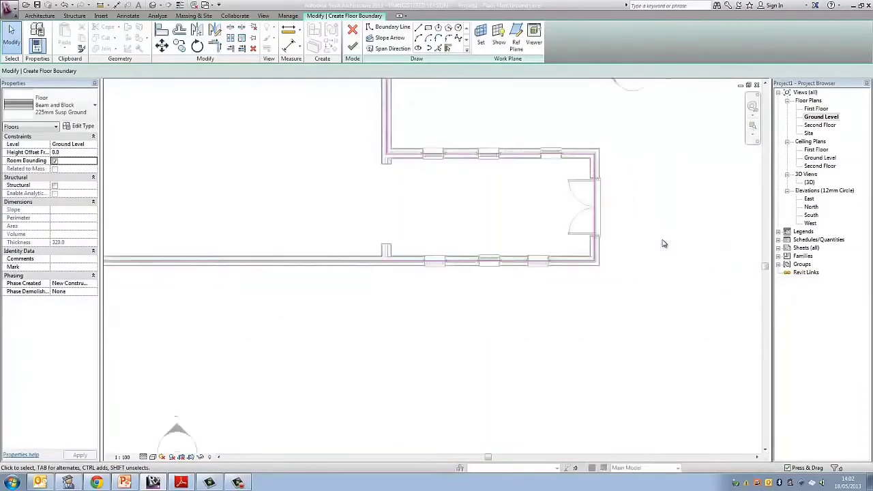
- Try to finish the ground floor boundary sketch, then return to editing it
scroll(394, 164, down, 3)
middle_drag(395, 159, 459, 215)
scroll(459, 215, down, 1)
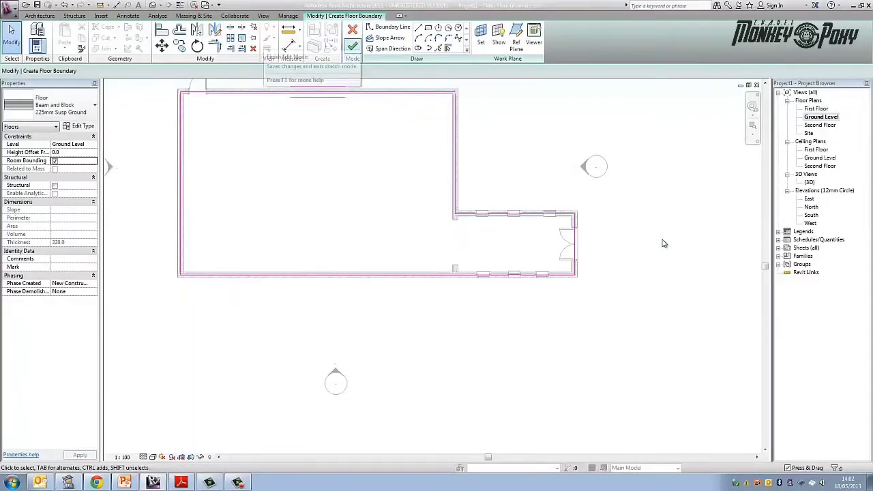
click(352, 45)
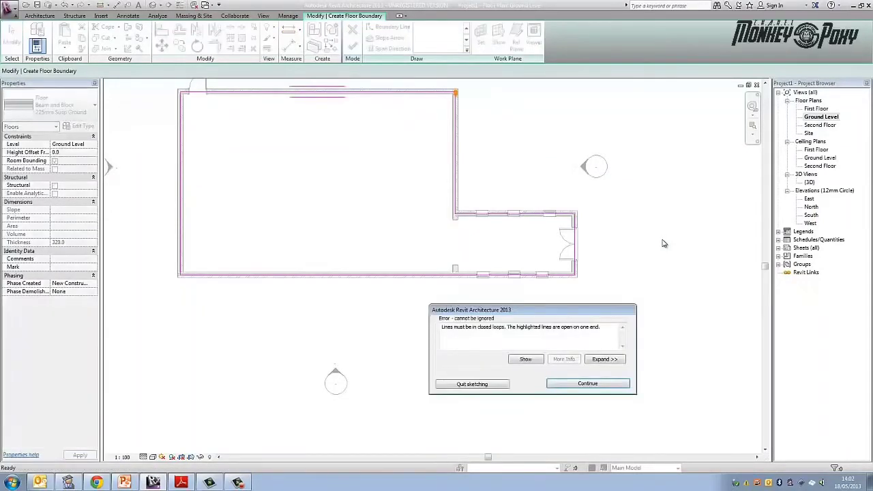
click(587, 383)
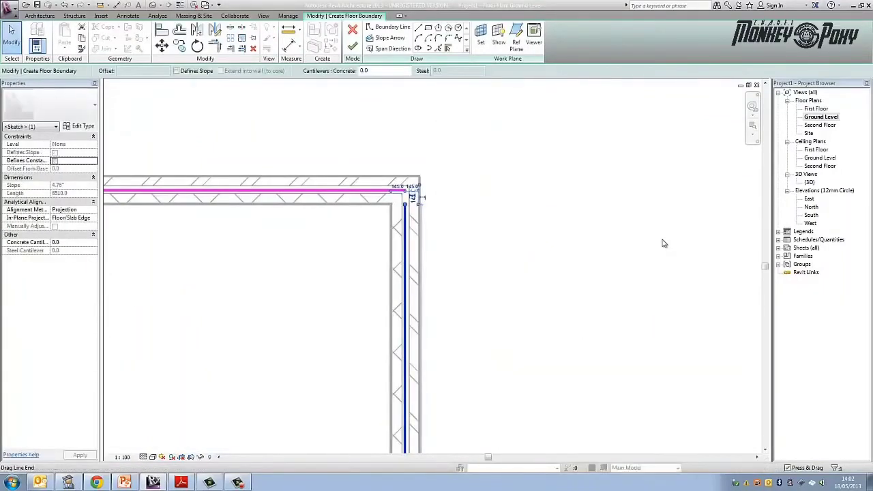
- Extend the east boundary line to the north line at the main building's north-east corner and finish the ground floor sketch
drag(405, 205, 405, 190)
key(Escape)
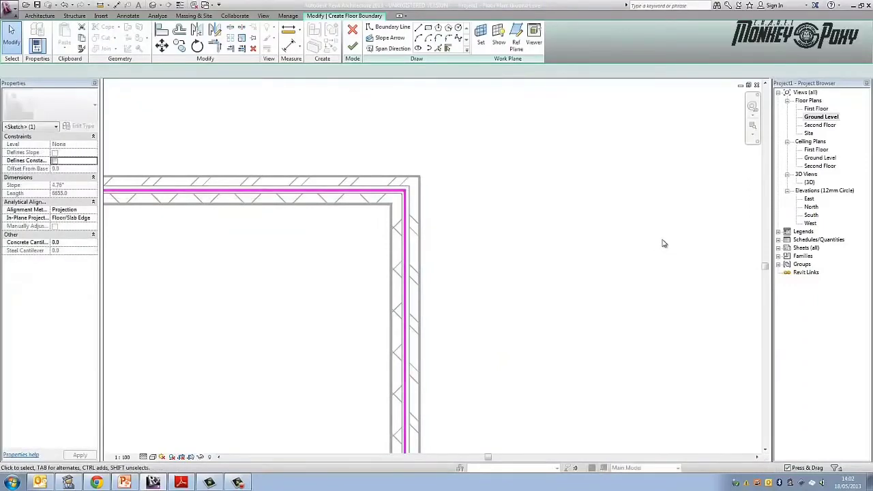
scroll(402, 185, down, 1)
middle_drag(402, 184, 481, 194)
scroll(481, 193, down, 1)
mouse_move(440, 244)
middle_down()
mouse_move(400, 141)
mouse_move(414, 142)
middle_up()
scroll(400, 141, down, 3)
click(352, 45)
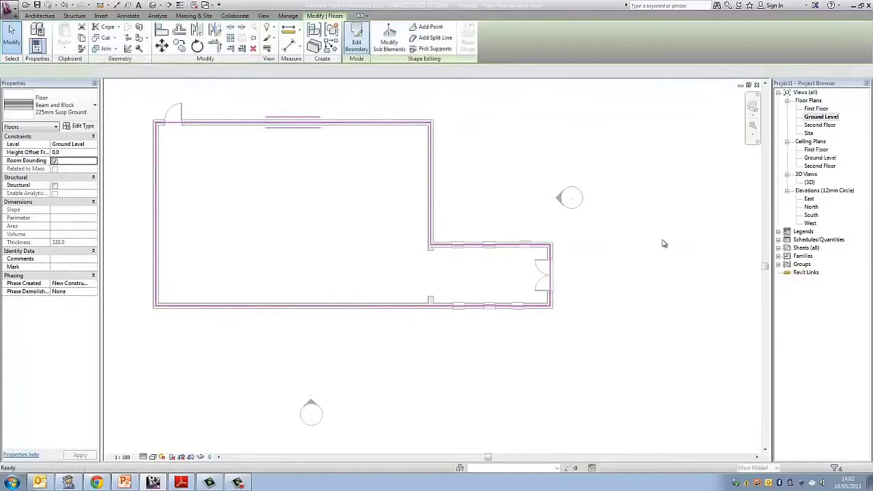
key(Escape)
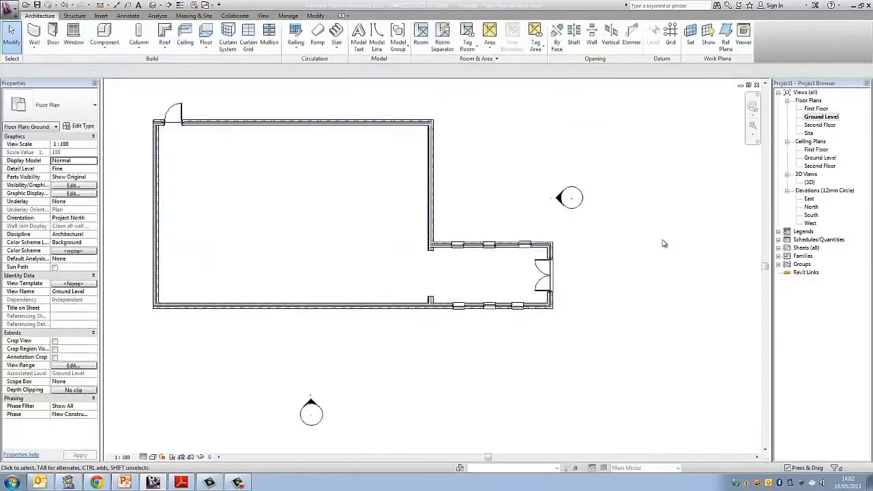
- Open the 3D view and examine the ground floor slab inside the building from above
double_click(809, 182)
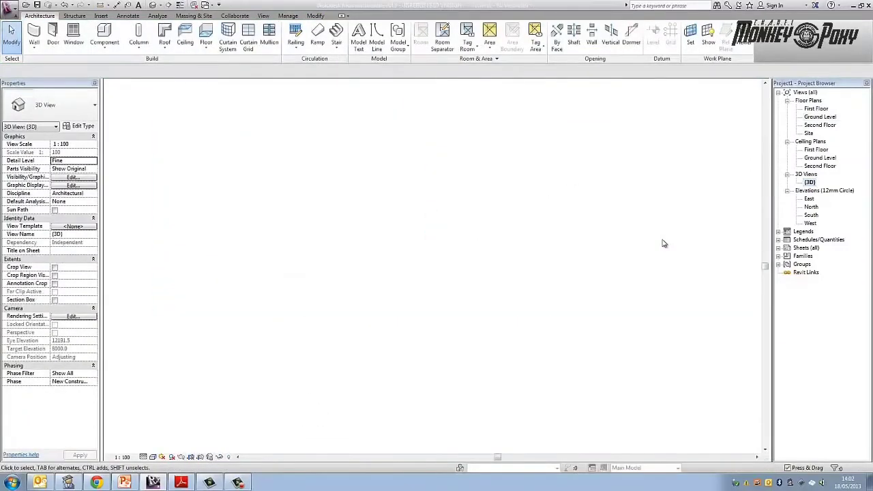
shift+middle_drag(665, 243, 663, 243)
scroll(661, 244, up, 4)
scroll(662, 244, up, 1)
scroll(662, 243, down, 2)
scroll(669, 246, down, 2)
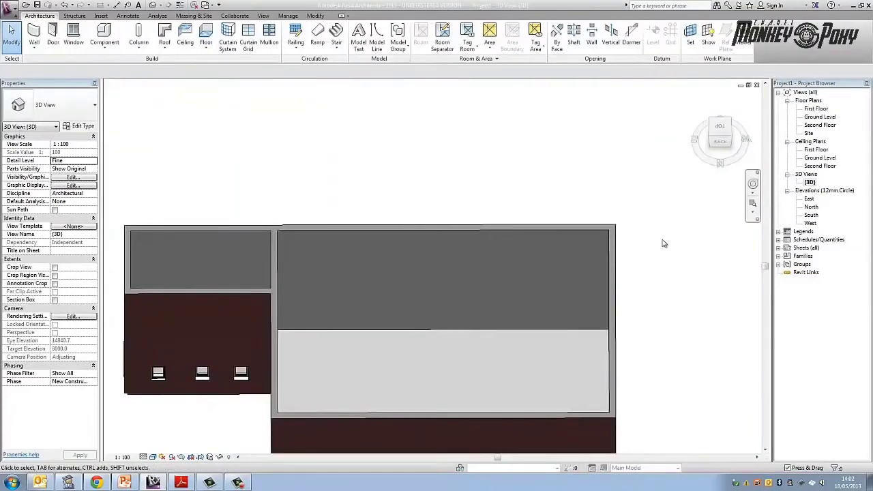
middle_drag(662, 243, 663, 243)
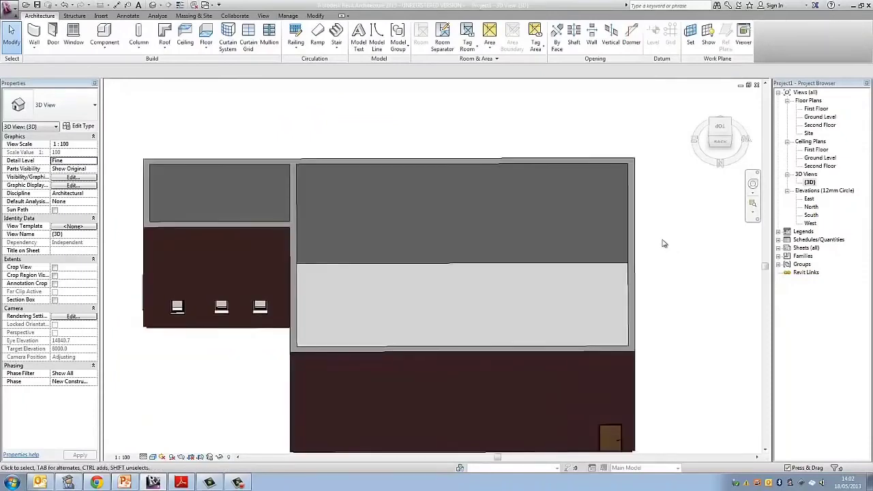
- Start a floor on the First Floor plan and pick the centre line of the main building's north wall as boundary
key(ctrl+Tab)
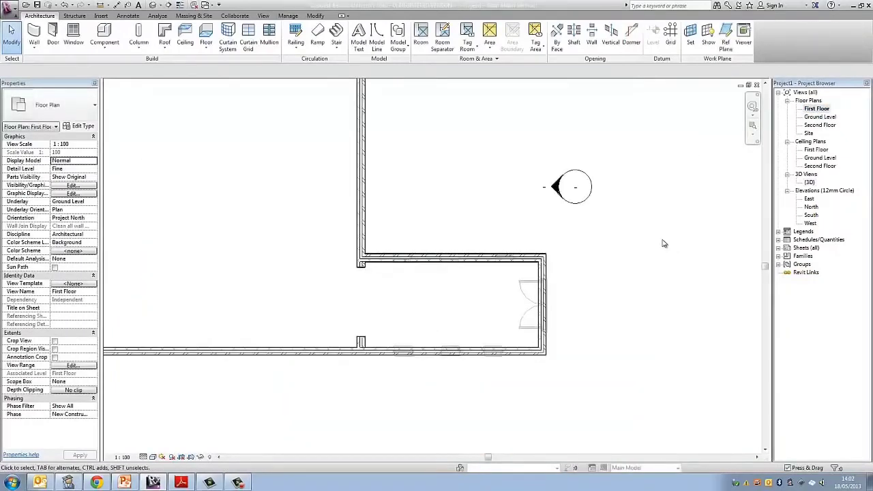
scroll(663, 243, down, 4)
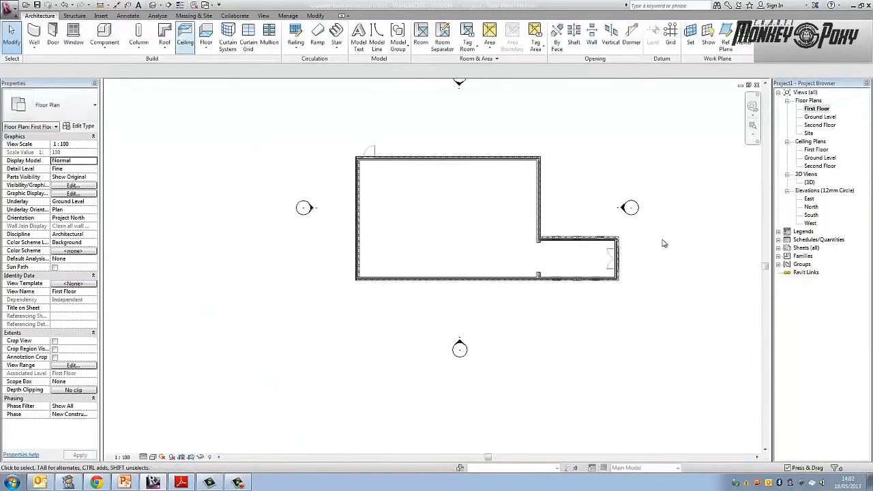
click(206, 31)
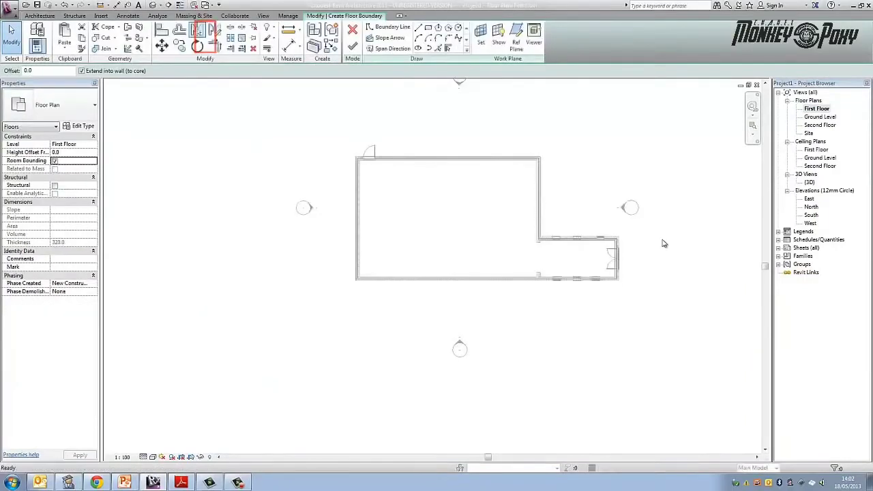
scroll(407, 124, up, 4)
click(439, 48)
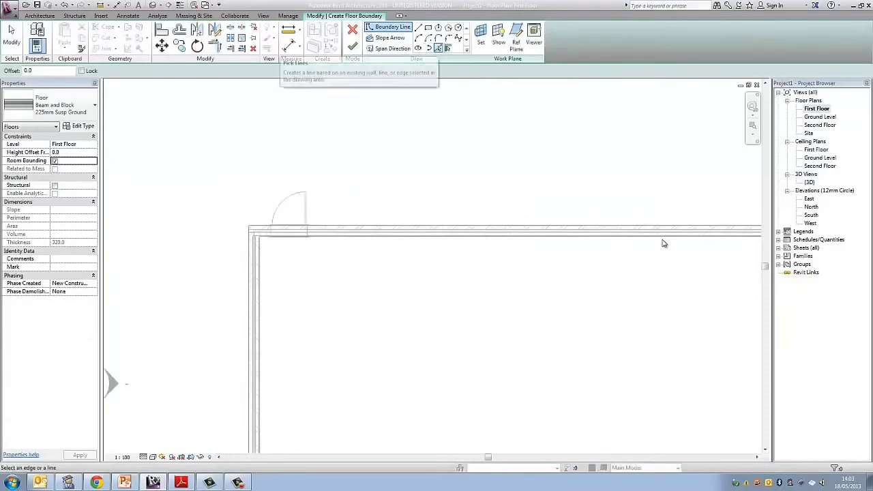
scroll(664, 243, up, 2)
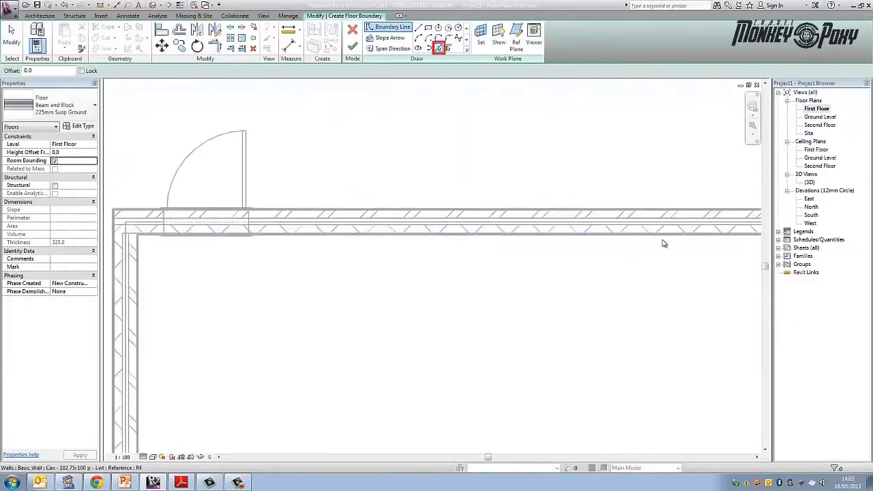
click(663, 242)
- Add the centre lines of the main building's east wall and the extension's north wall to the first floor boundary
scroll(664, 244, down, 4)
scroll(663, 243, up, 2)
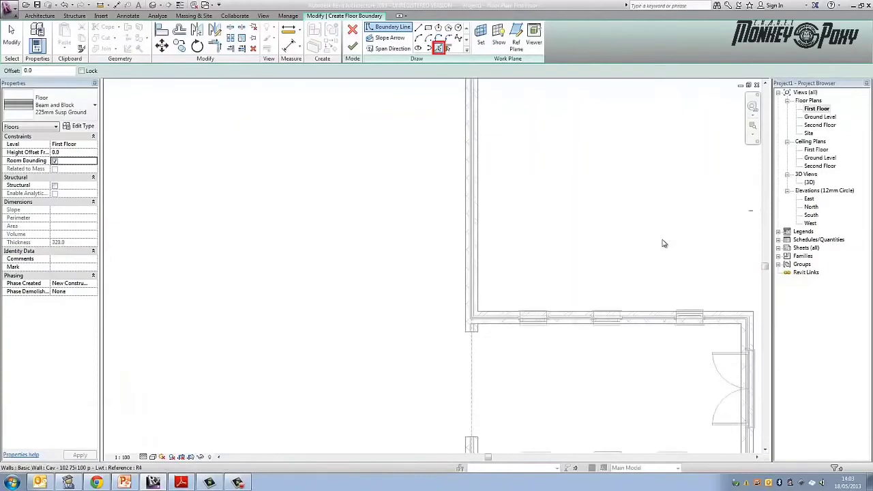
click(471, 259)
click(578, 317)
- Add the centre lines of the extension's east wall and the building's south wall to the first floor boundary
scroll(579, 317, down, 1)
middle_drag(578, 317, 510, 112)
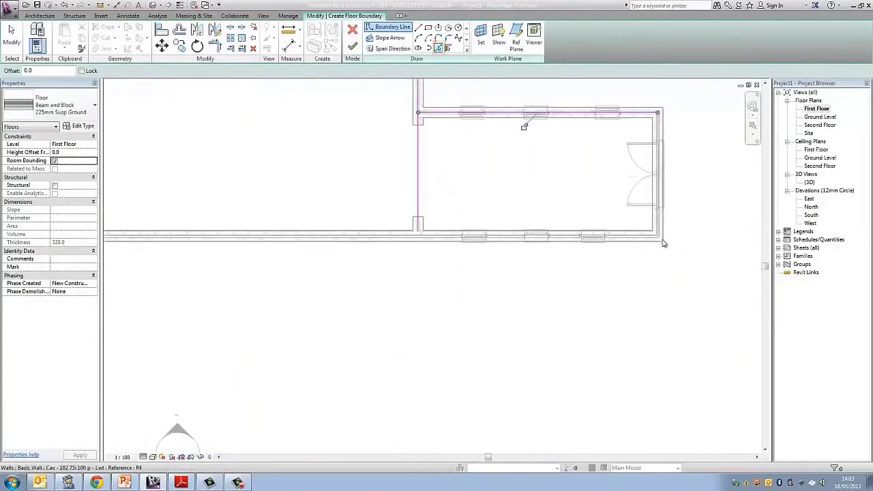
click(641, 158)
click(660, 238)
- Add the centre line of the main building's west wall to the first floor boundary and end boundary picking
scroll(662, 244, down, 2)
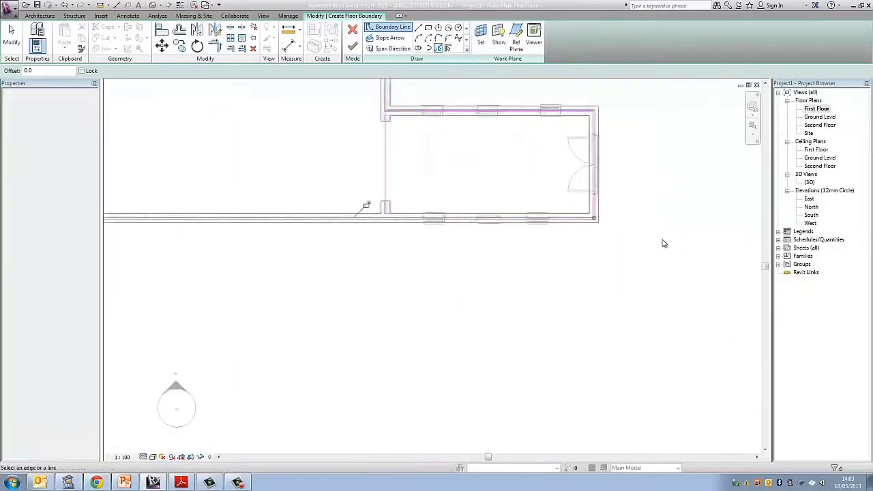
middle_drag(192, 211, 662, 244)
scroll(664, 243, up, 6)
click(441, 247)
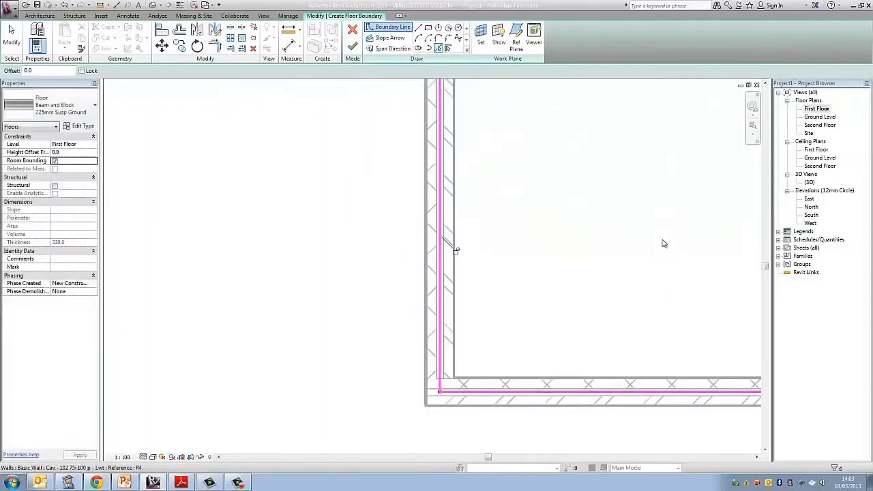
scroll(541, 198, down, 5)
scroll(541, 199, up, 1)
middle_drag(540, 199, 396, 228)
key(Escape)
click(11, 37)
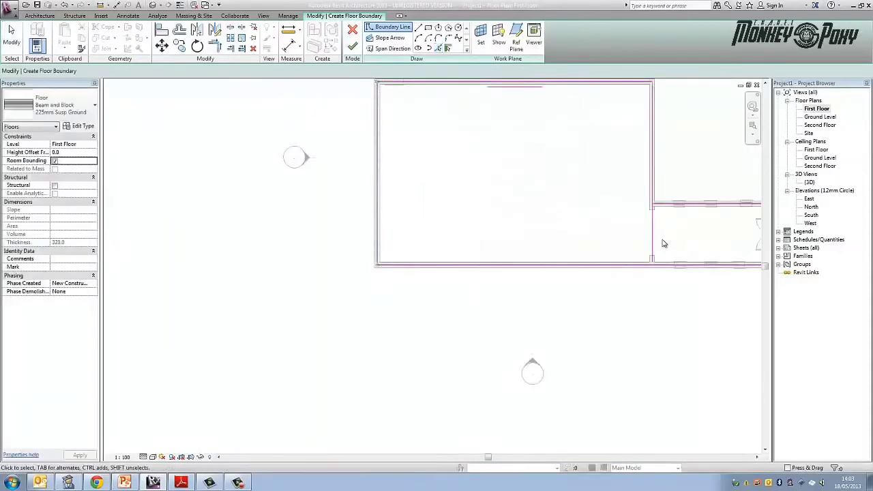
- Extend the first floor's east boundary line to meet the north line at the main building's north-east corner
scroll(431, 92, up, 1)
middle_drag(431, 92, 266, 198)
scroll(265, 198, down, 1)
scroll(555, 189, up, 5)
scroll(397, 204, up, 1)
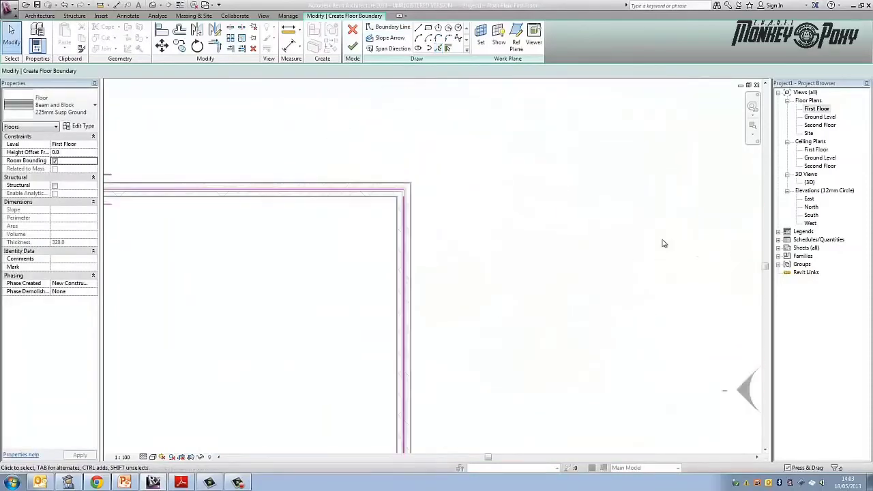
click(403, 210)
drag(403, 195, 404, 190)
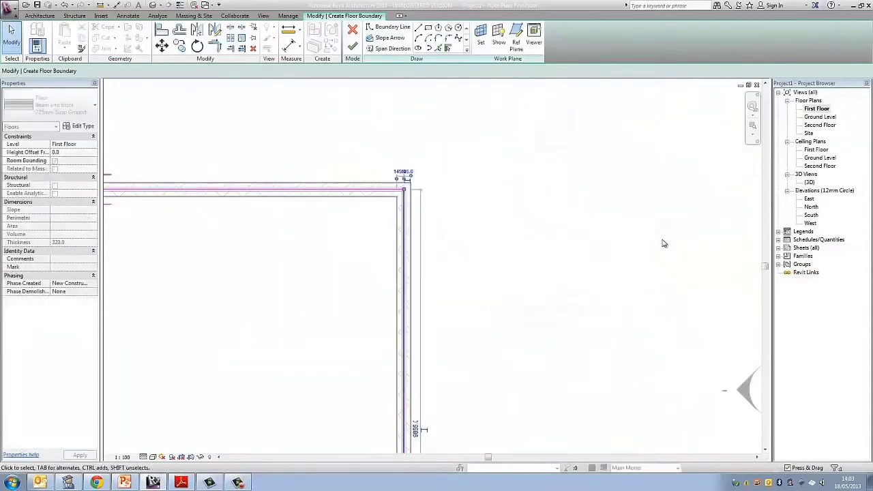
click(459, 237)
- Shorten the first floor's east boundary line so it stops at the extension's north boundary line
scroll(459, 236, down, 4)
scroll(436, 369, up, 4)
click(442, 382)
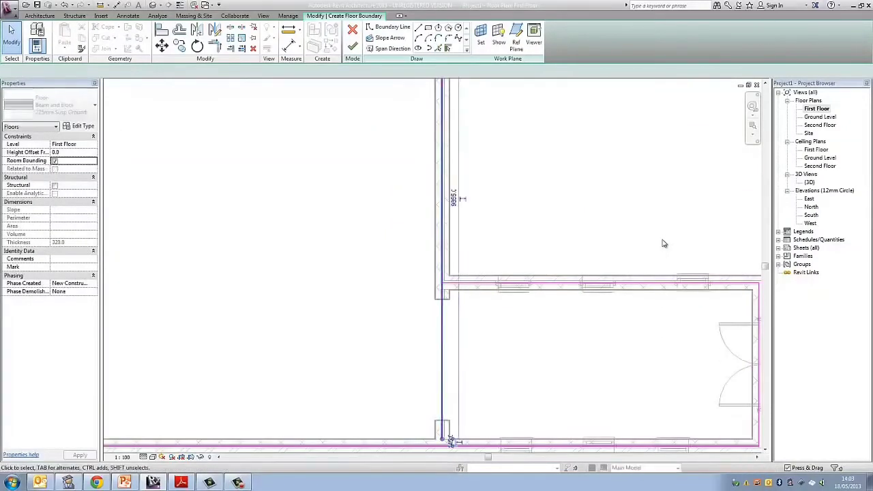
drag(442, 439, 442, 283)
click(470, 272)
- Finish the first floor boundary sketch and deselect the new floor
scroll(470, 274, down, 2)
scroll(504, 294, down, 2)
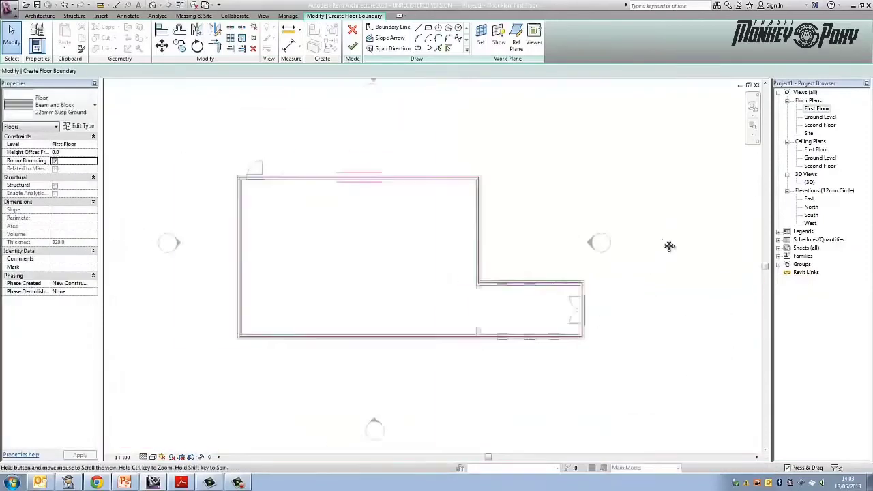
middle_drag(505, 294, 575, 308)
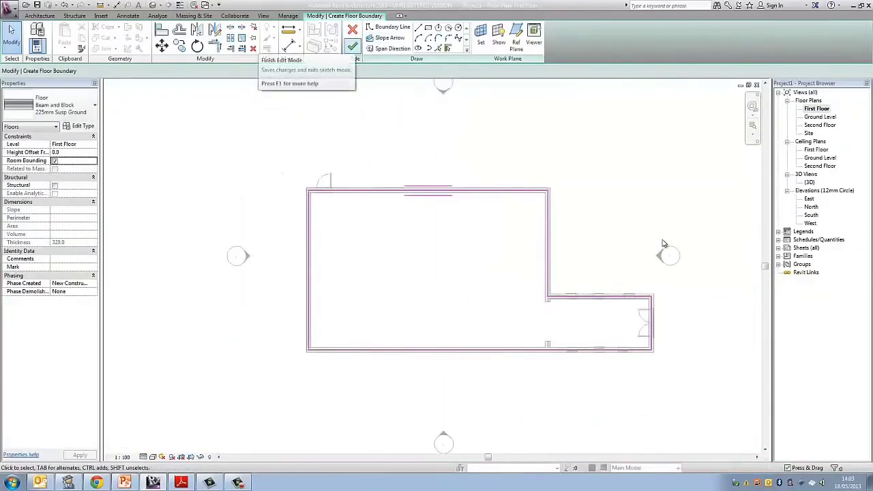
click(351, 46)
key(Escape)
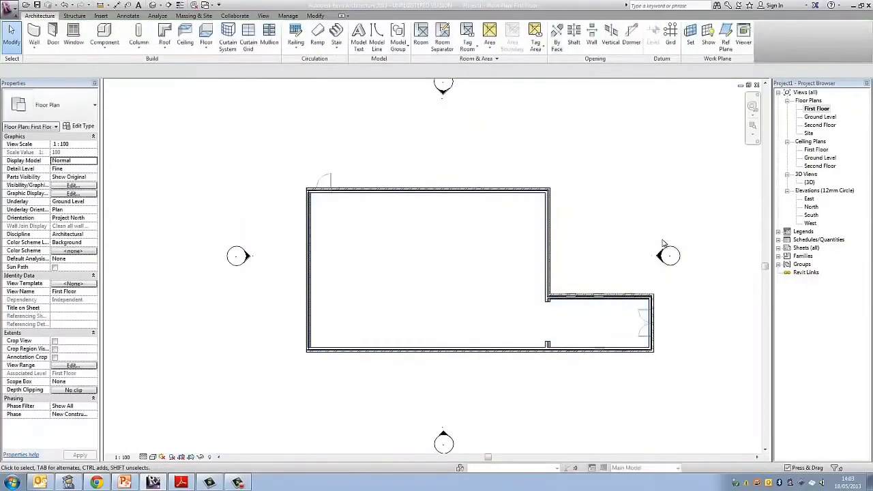
- Open the 3D view and examine the first floor slab from the building's north-west side
key(3)
key(d)
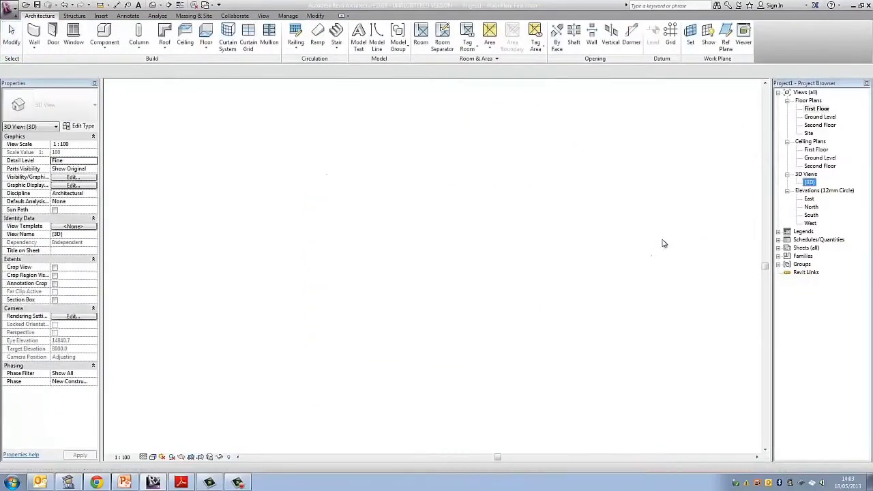
shift+middle_drag(664, 243, 664, 244)
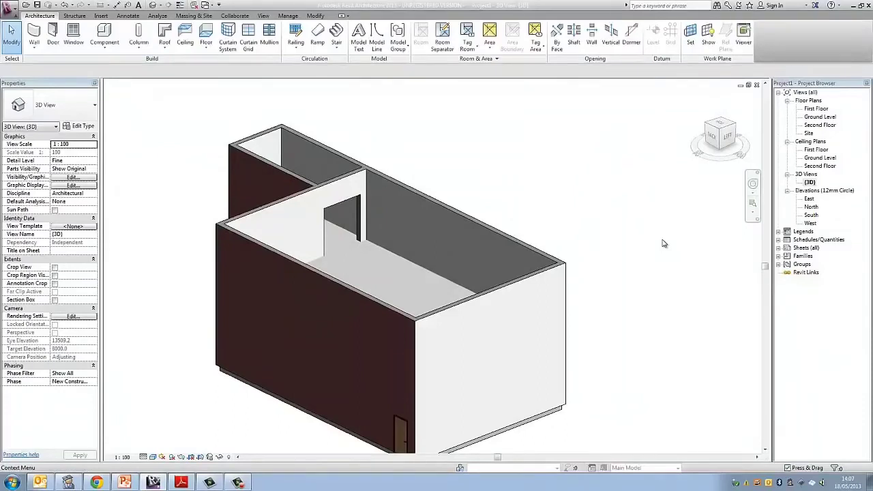
- Start a roof by footprint on the Second Floor plan and add the main building's outer north wall edge as a slope-defining boundary
key(ctrl+Tab)
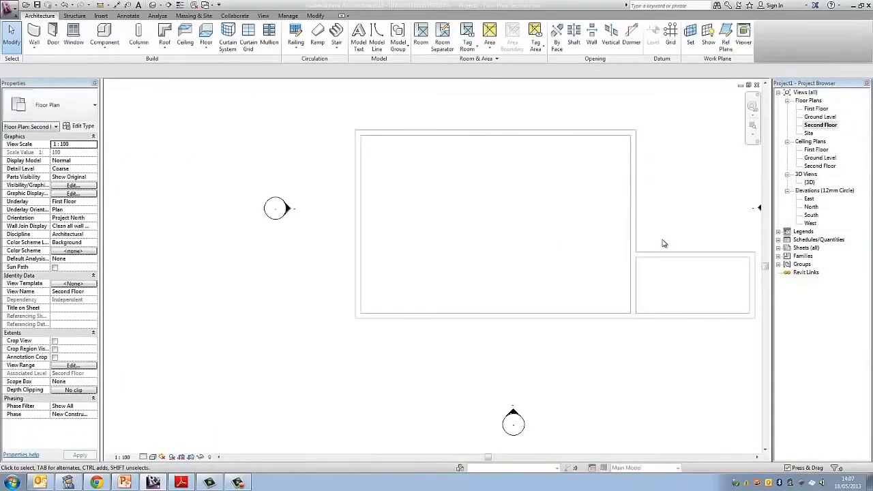
middle_drag(664, 244, 572, 253)
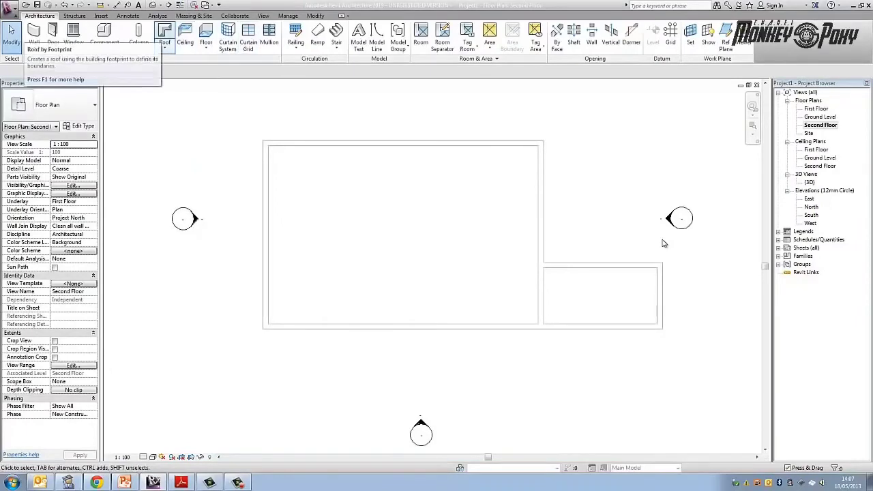
click(164, 33)
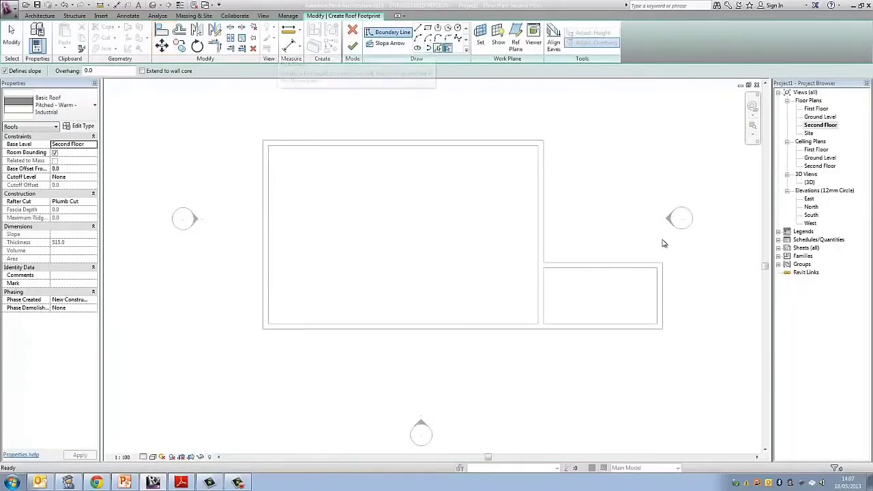
click(437, 47)
scroll(663, 243, up, 3)
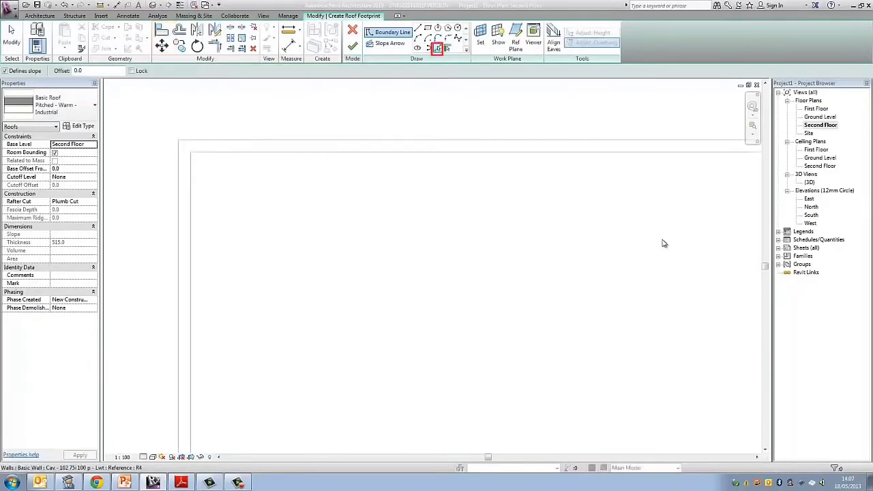
click(330, 140)
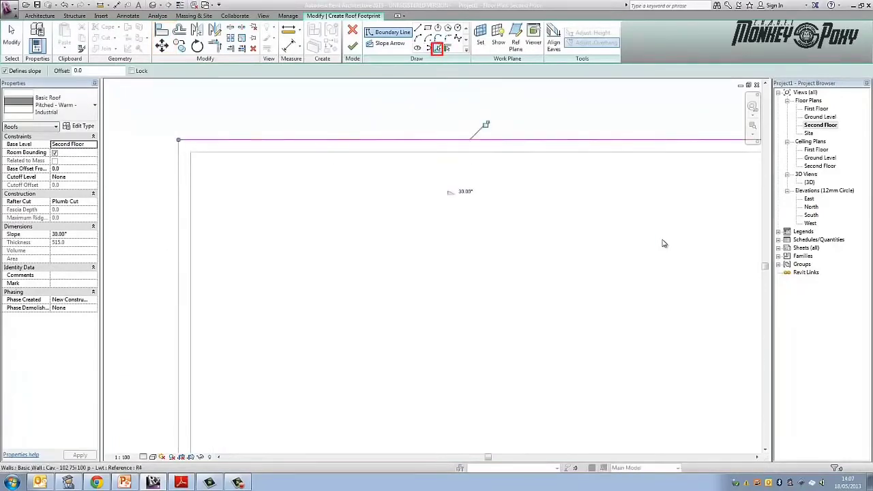
- Add the outer edges of the main building's west and east walls to the roof footprint as slope-defining boundaries
click(178, 259)
scroll(437, 245, down, 1)
middle_drag(436, 246, 233, 205)
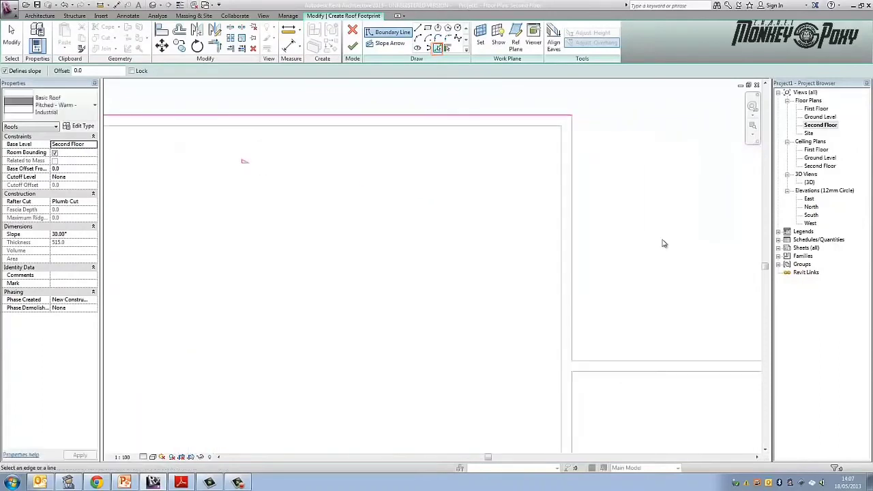
click(572, 273)
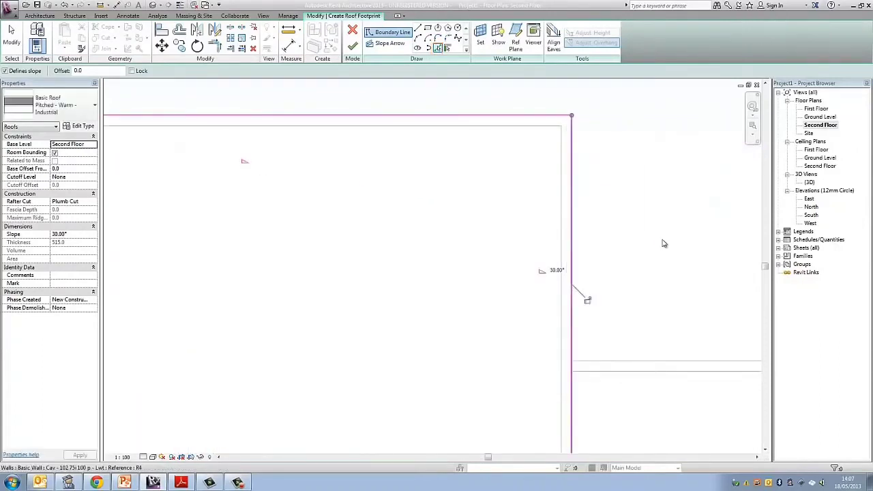
middle_drag(663, 243, 572, 215)
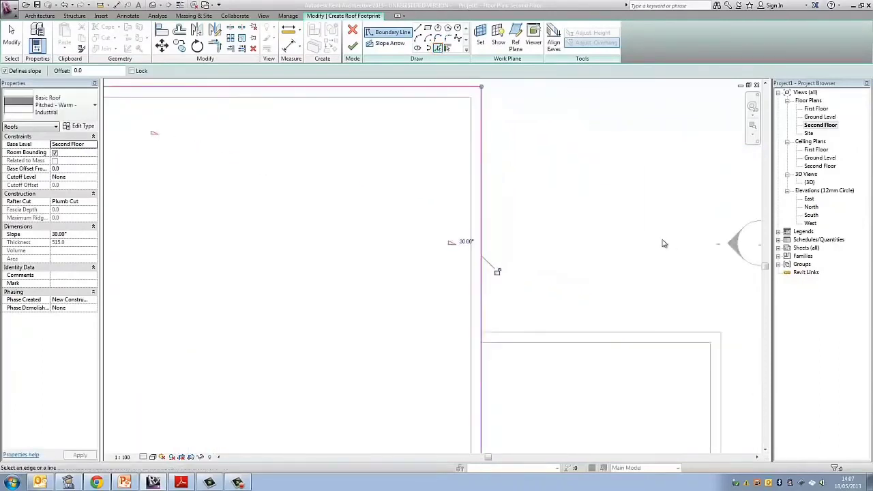
- Add the extension's outer north and east wall edges and the building's full south wall edge as slope-defining roof boundaries
middle_drag(664, 416, 626, 123)
click(682, 143)
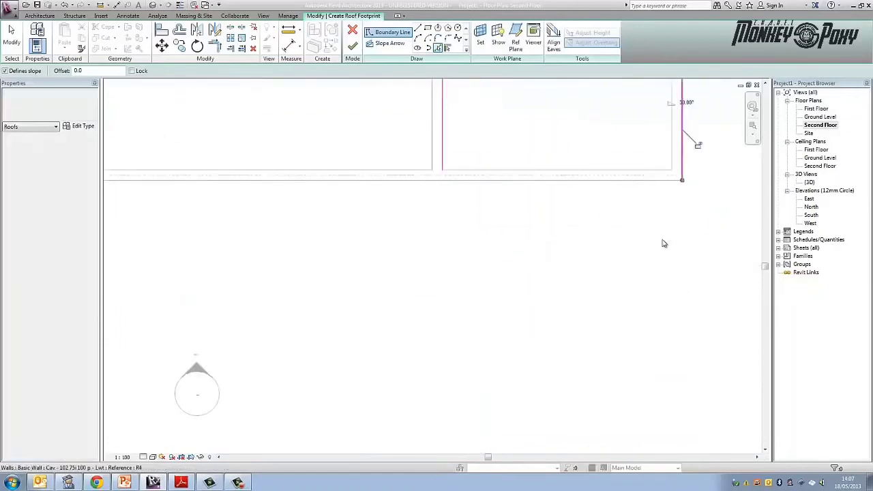
click(378, 180)
scroll(582, 176, down, 5)
mouse_move(582, 177)
middle_down()
mouse_move(624, 257)
mouse_move(669, 246)
middle_up()
key(Escape)
scroll(662, 241, up, 5)
scroll(665, 244, down, 3)
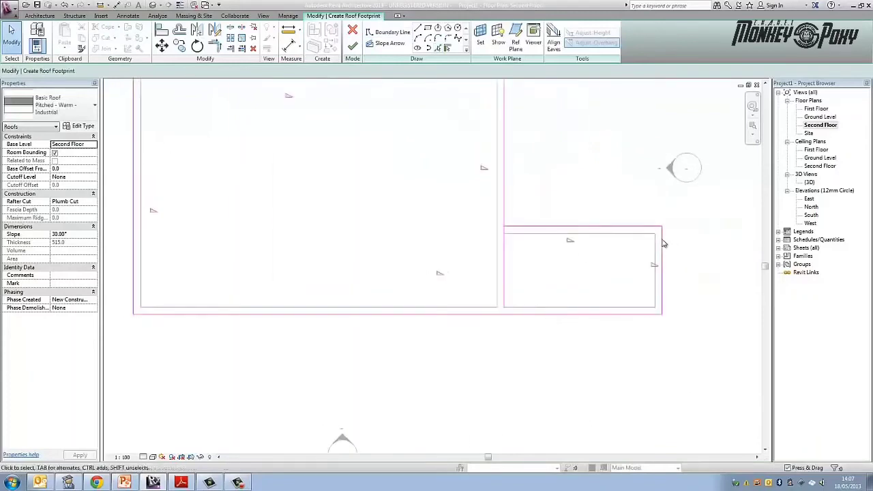
- Shorten the main building's east roof boundary line so it stops at the extension's north boundary line
click(504, 279)
drag(503, 307, 504, 226)
key(Escape)
- Check the footprint corners, finish the roof sketch, deselect the roof and view it in the 3D view
middle_drag(662, 240, 689, 456)
scroll(665, 244, up, 3)
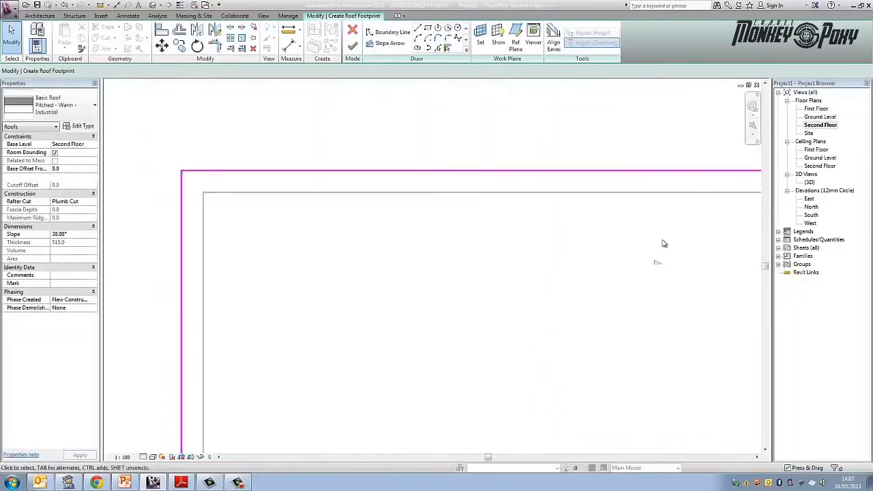
scroll(664, 244, down, 5)
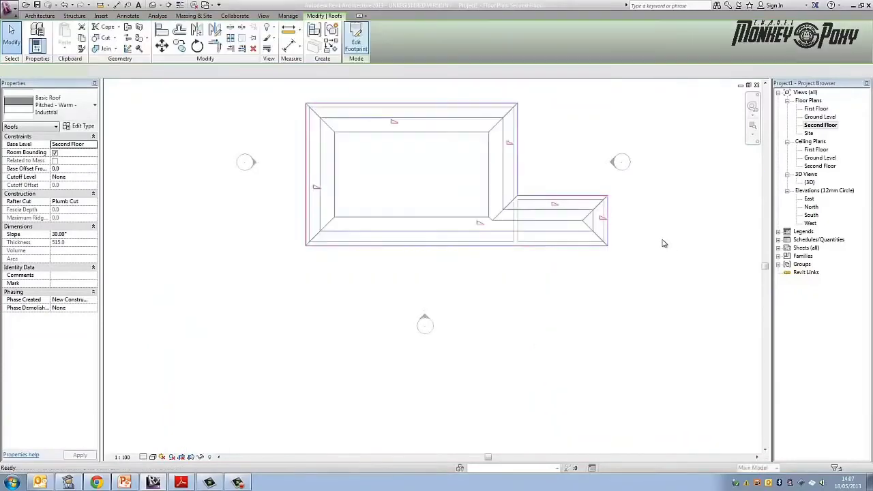
key(Escape)
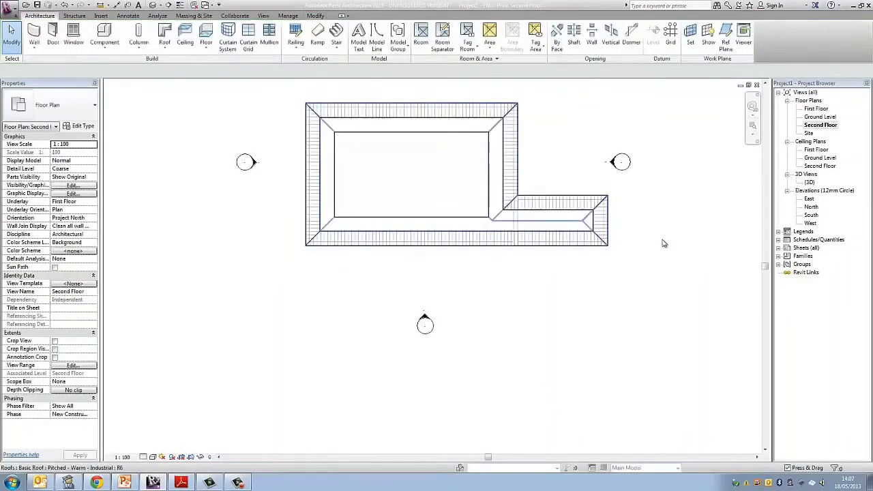
key(ctrl+Tab)
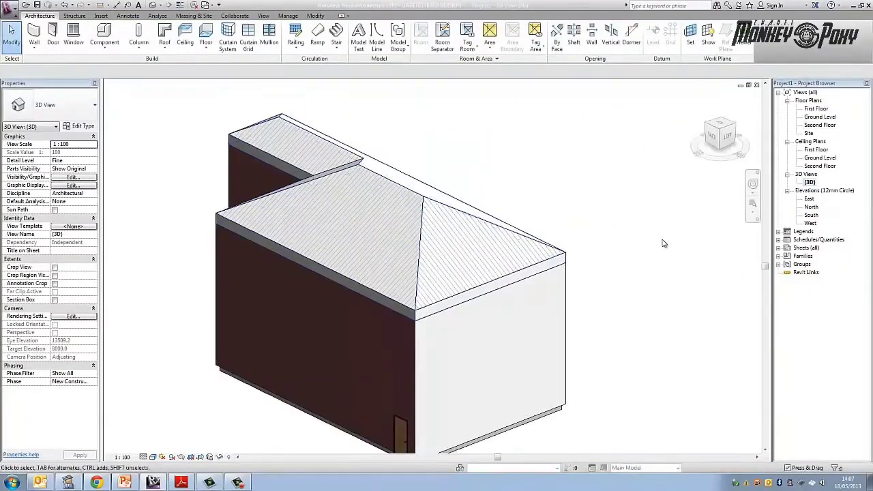
shift+middle_drag(661, 243, 663, 243)
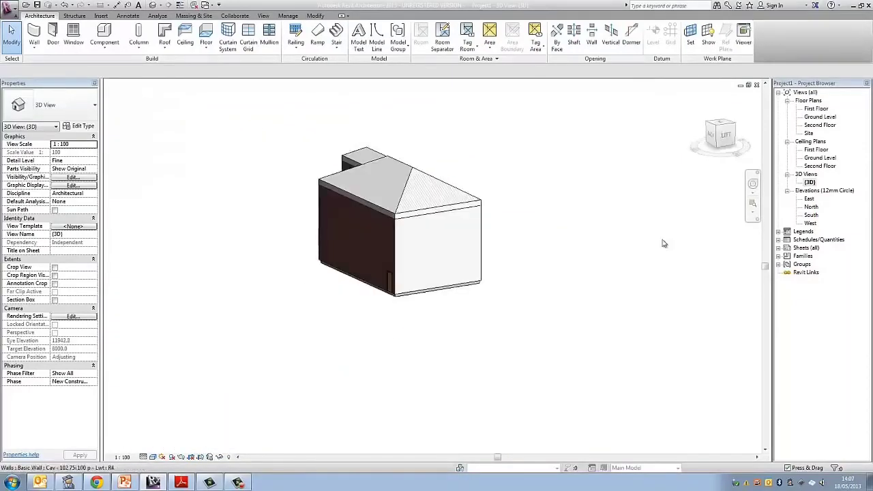
- Flip the main building's west wall on the Ground Level plan so its brick face is outside, and return to the 3D view
click(664, 244)
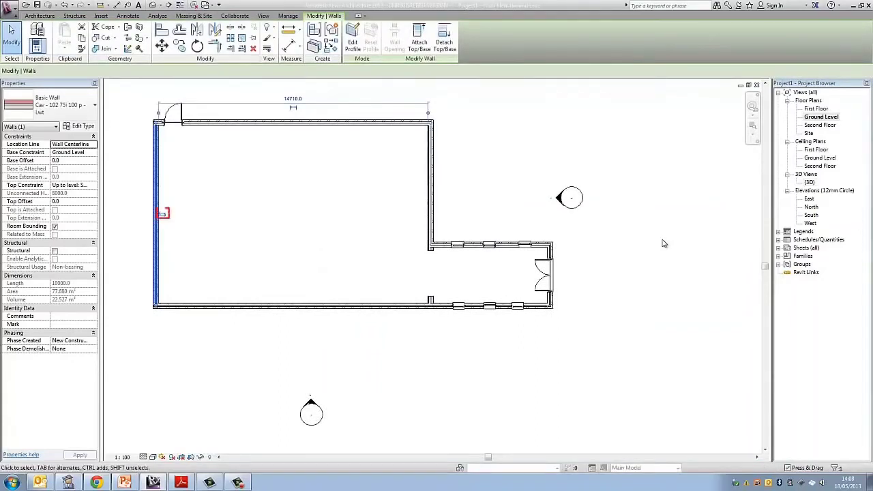
key(Escape)
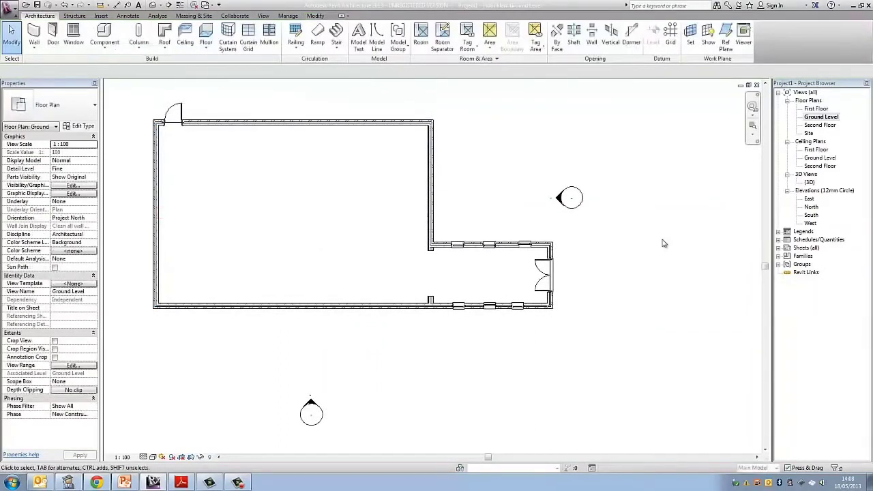
double_click(810, 182)
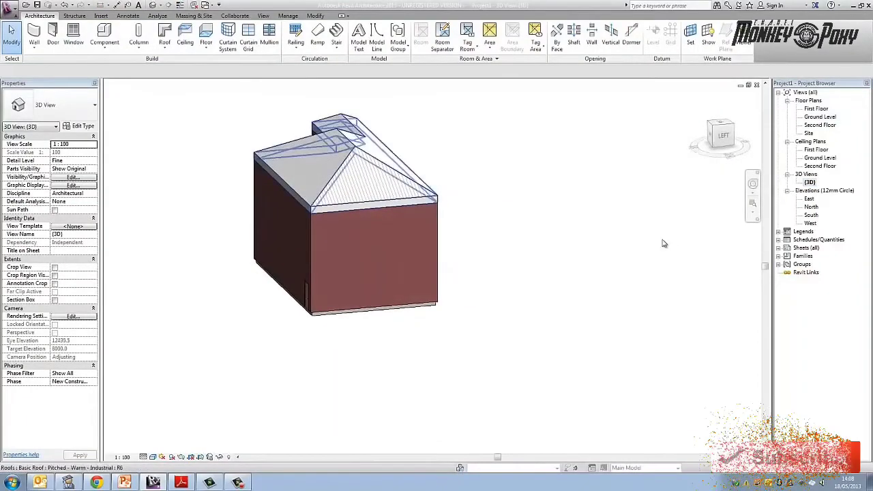
- Change the roof's type to Basic Roof Generic - 125mm and deselect the roof
click(664, 244)
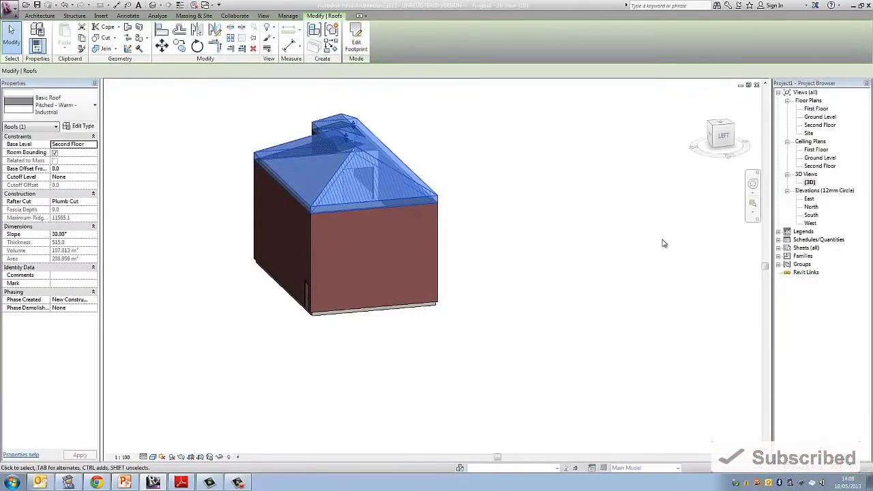
click(49, 105)
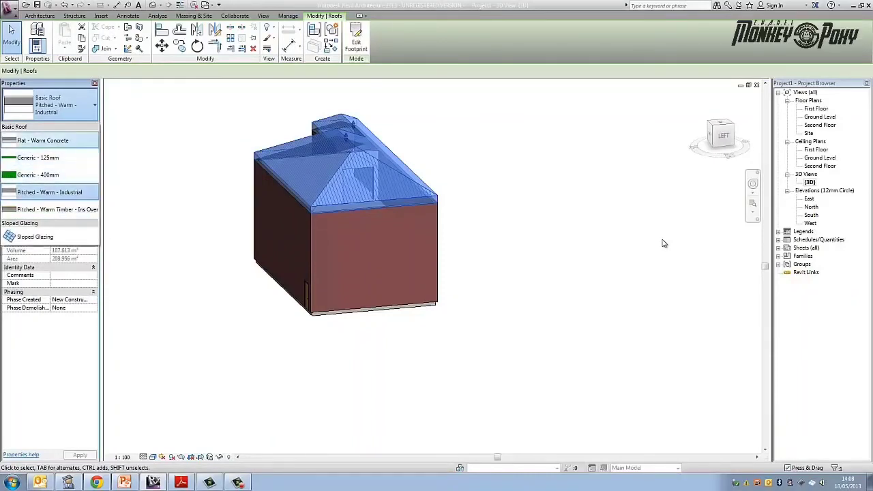
click(43, 140)
click(664, 244)
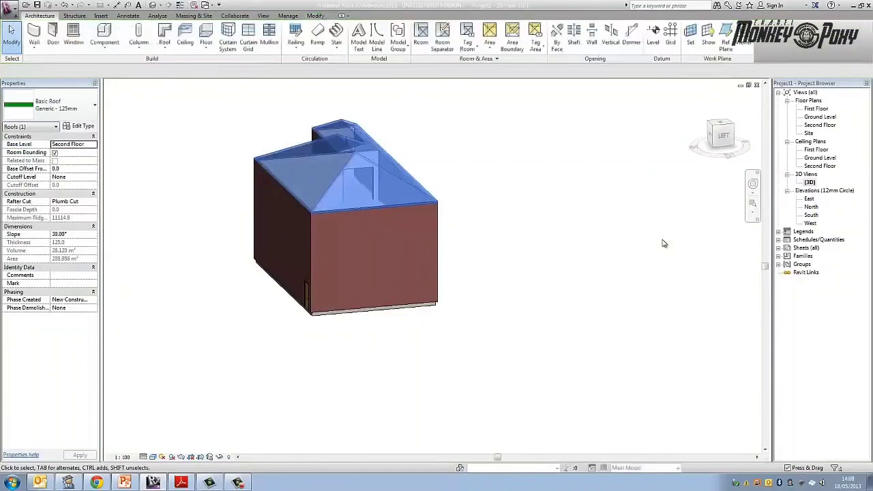
click(664, 244)
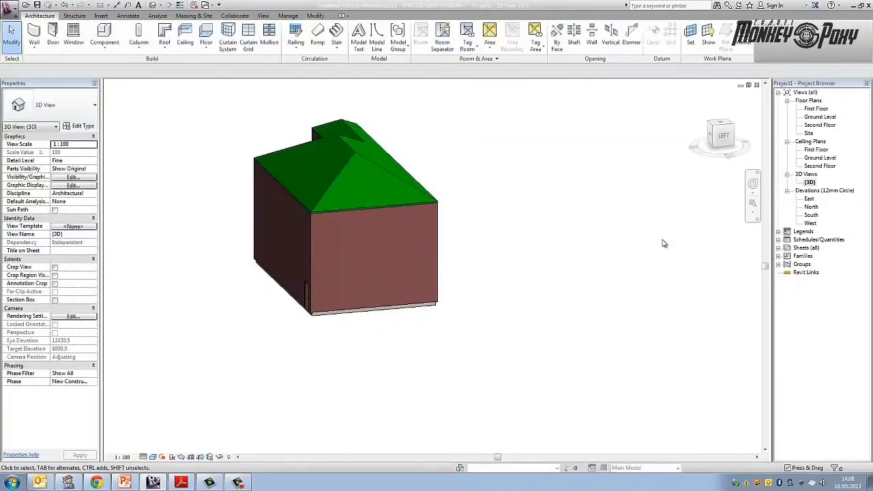